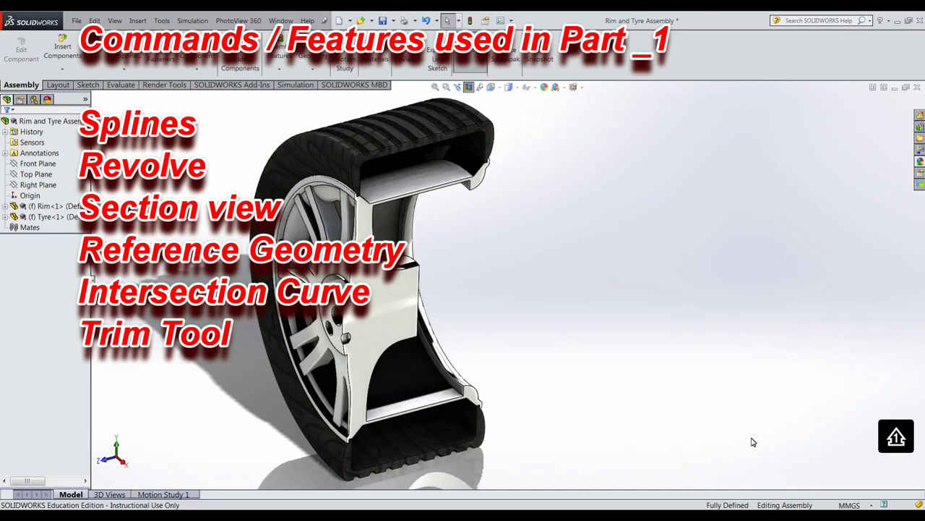
Section the wheel assembly along the Right Plane with the cutting plane offset to 93 mm.
click(468, 87)
click(469, 87)
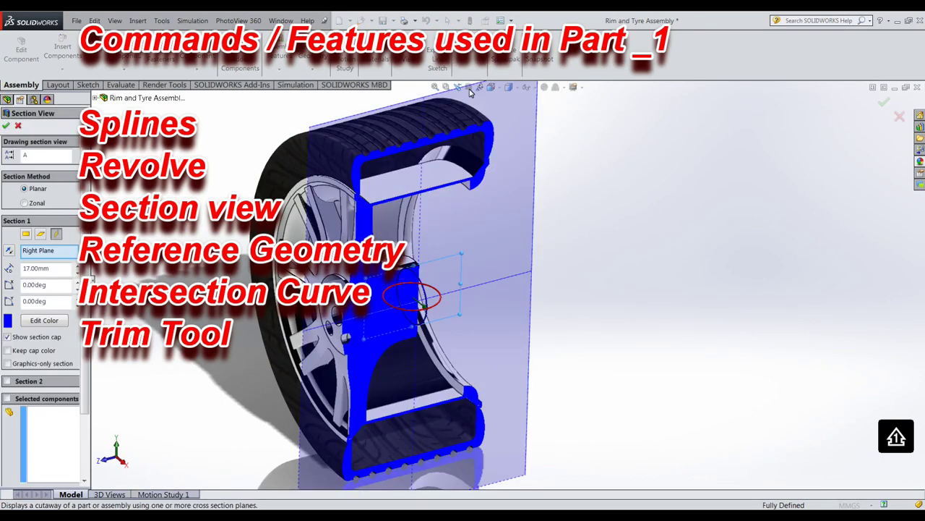
drag(421, 308, 446, 329)
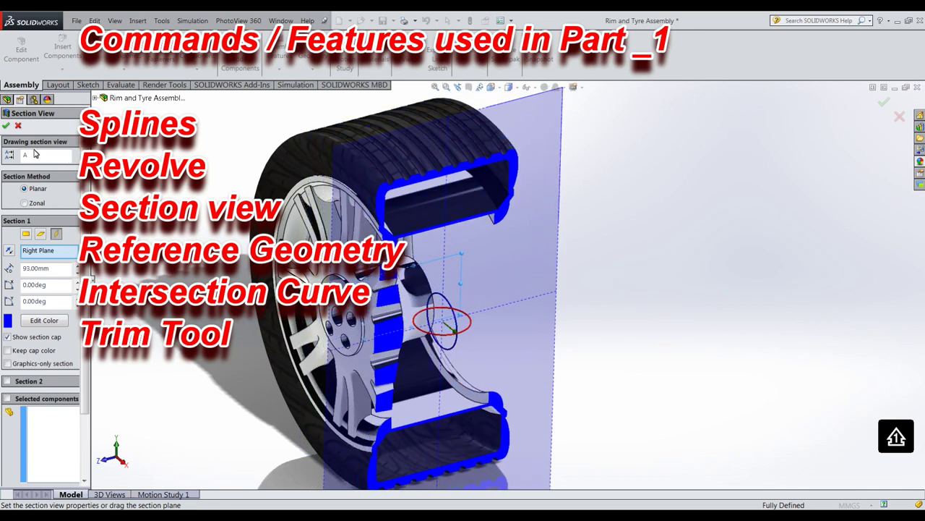
click(7, 126)
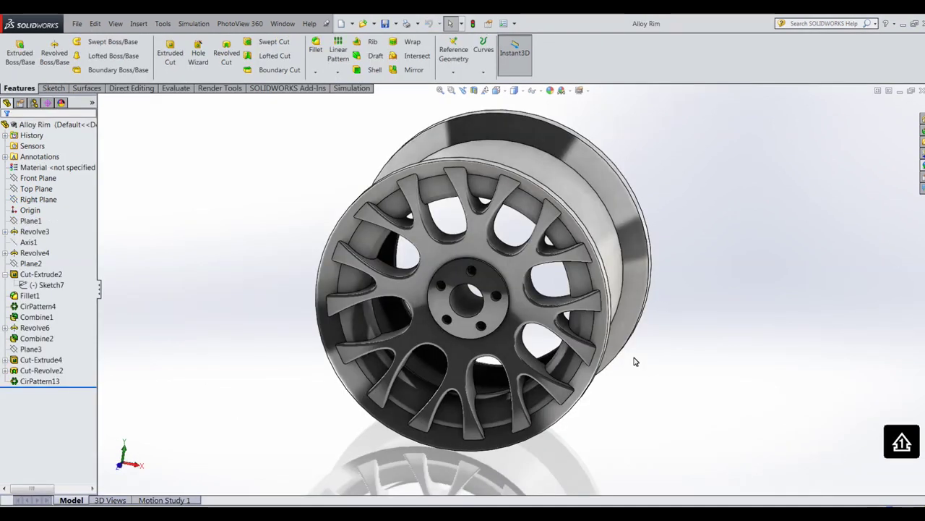
Create a new part and start a sketch on the Right Plane.
click(76, 20)
click(90, 54)
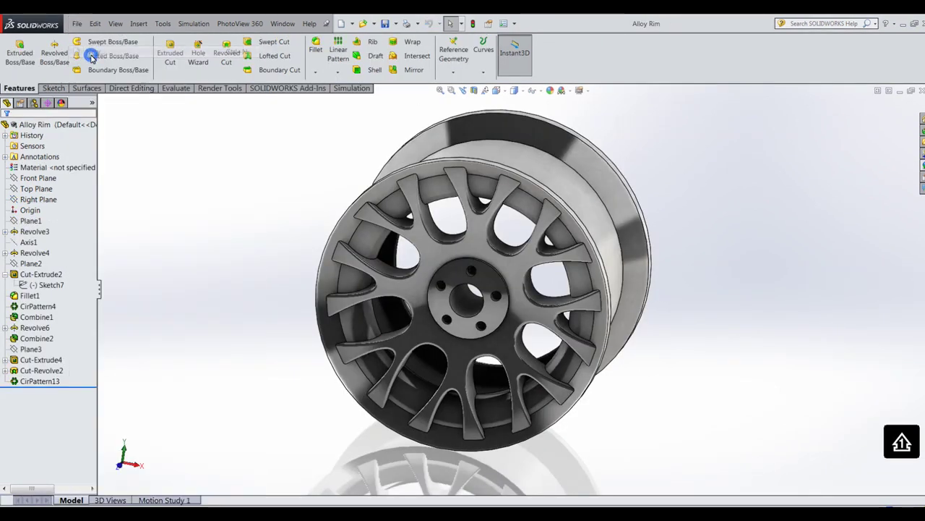
click(253, 404)
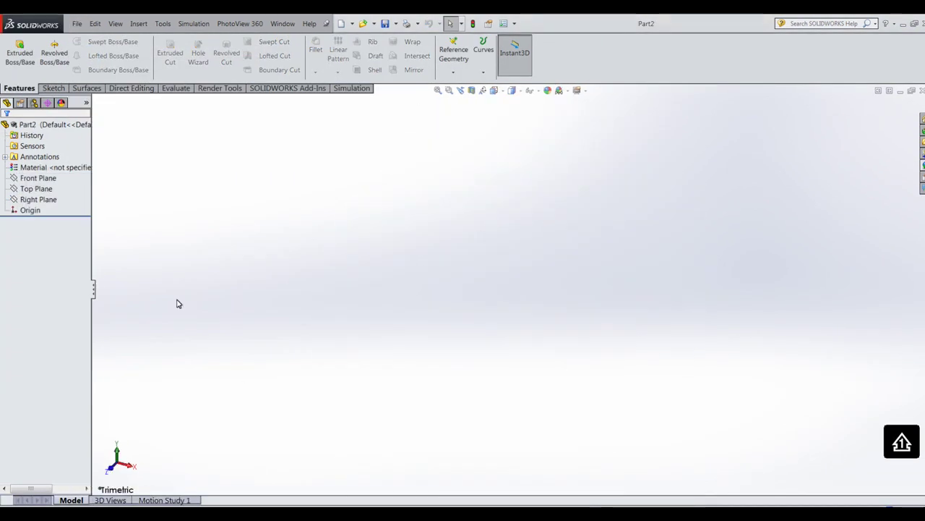
click(36, 199)
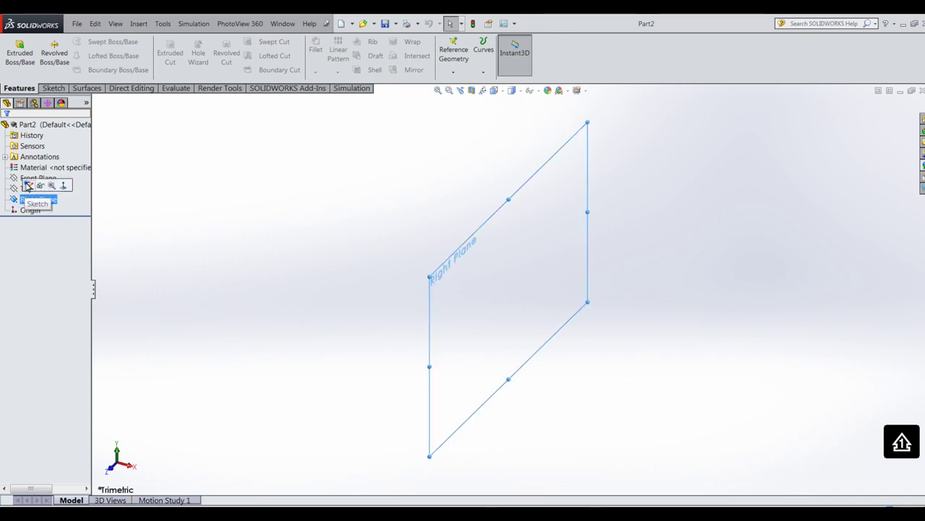
click(26, 186)
Draw a horizontal centerline starting at the origin.
click(83, 41)
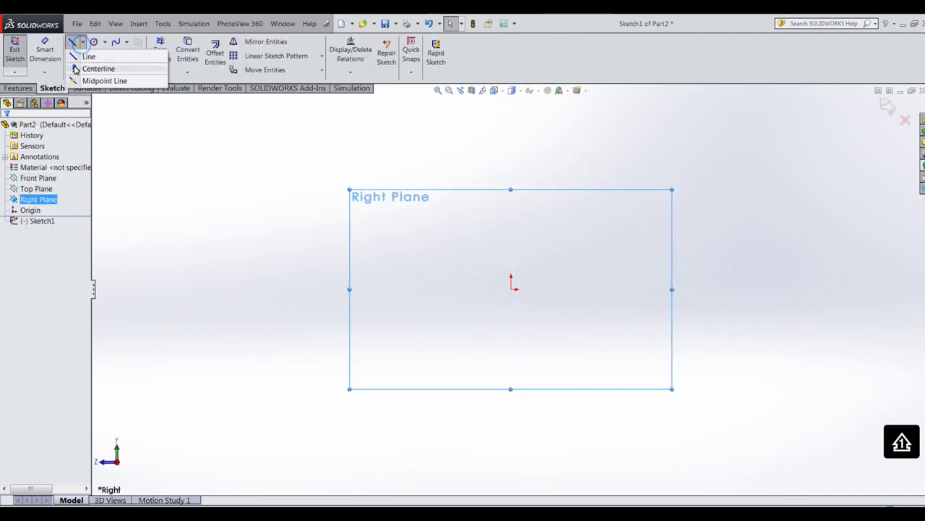
click(98, 65)
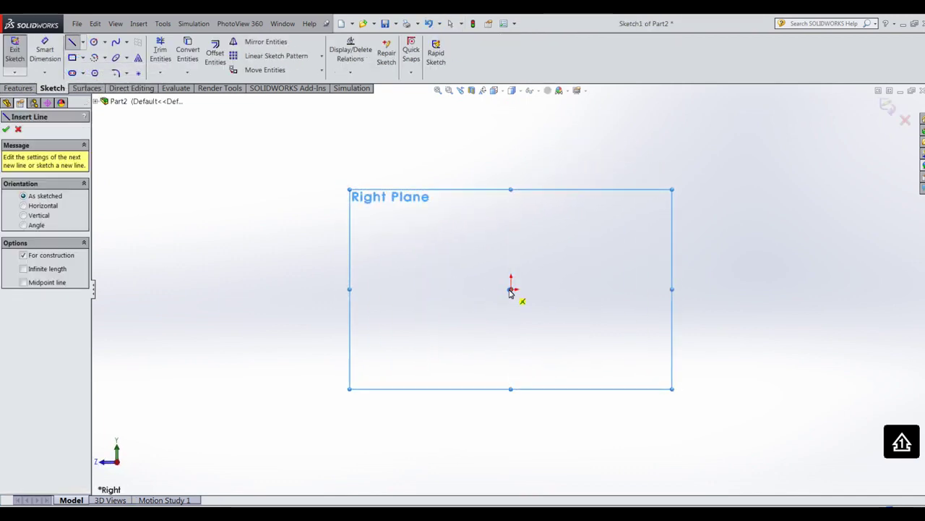
click(510, 289)
click(689, 291)
key(Escape)
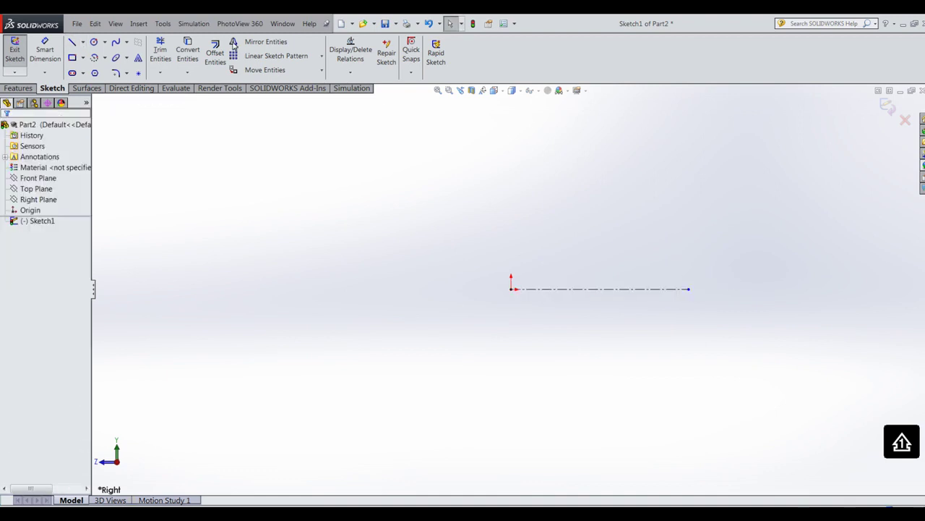
Draw a vertical centerline up from the origin and a horizontal centerline about 172 mm long from its upper end.
click(81, 47)
click(511, 289)
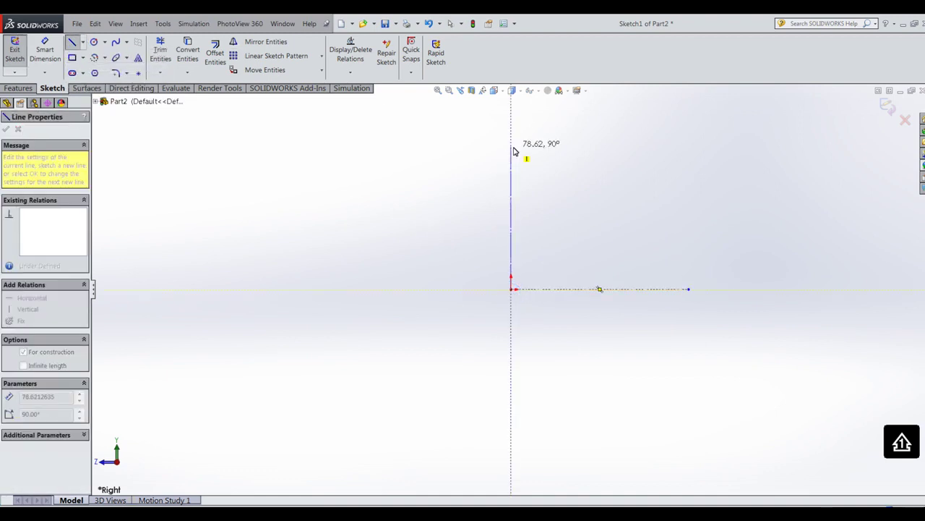
click(512, 170)
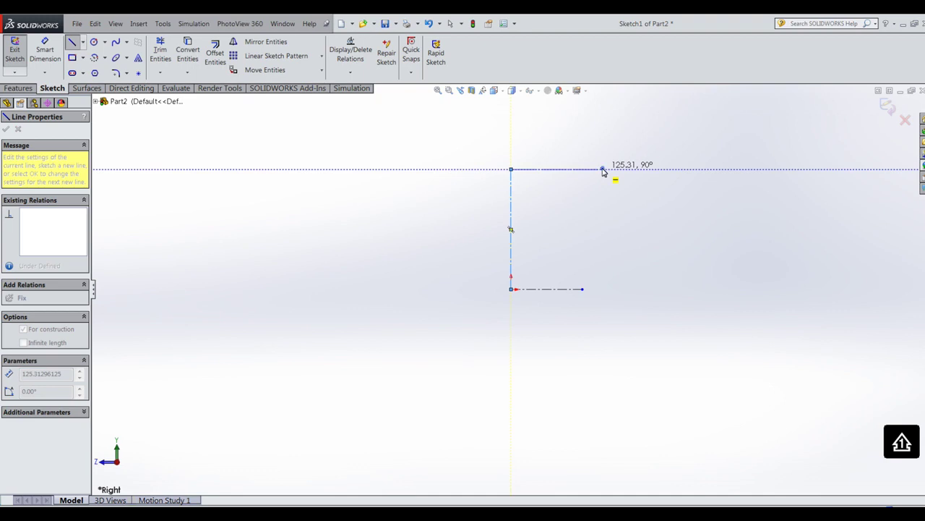
click(603, 170)
key(Escape)
Dimension the vertical centerline at 225 mm and the upper horizontal centerline at 125 mm.
click(45, 51)
click(511, 230)
click(463, 230)
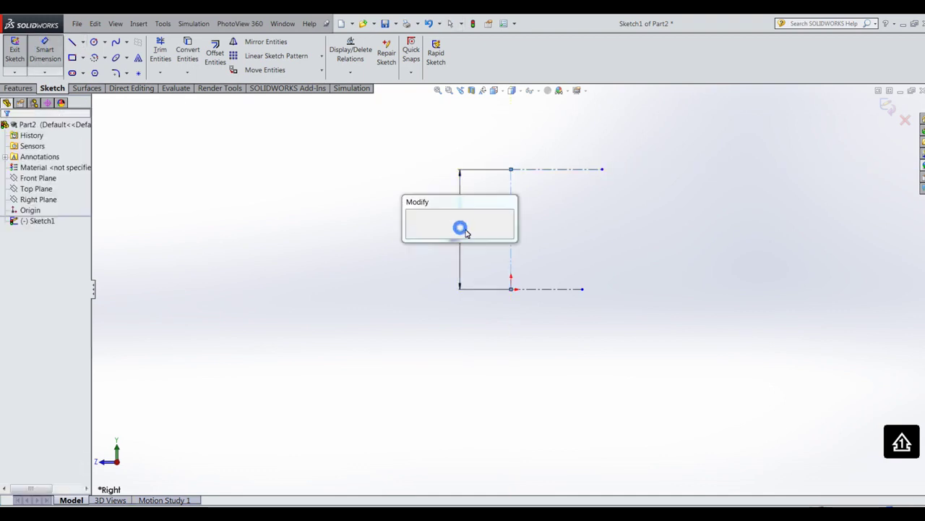
key(Return)
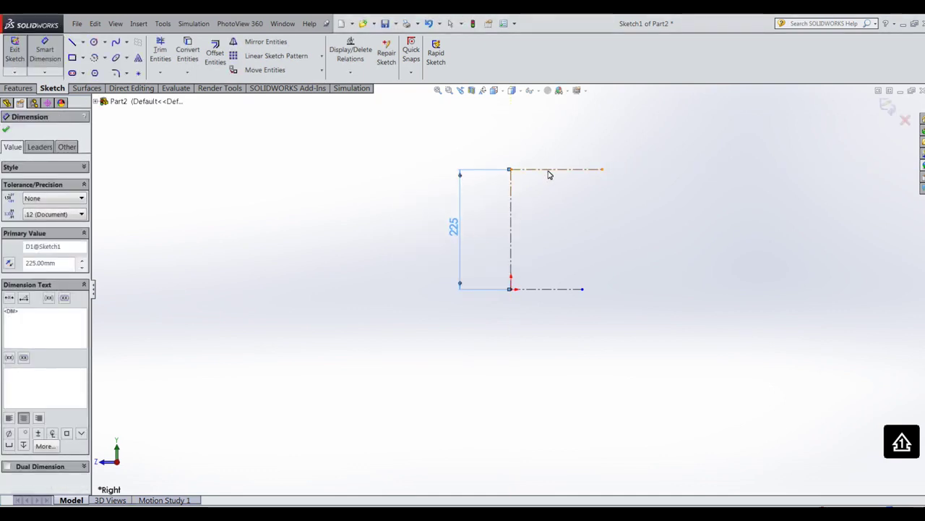
click(549, 170)
click(554, 141)
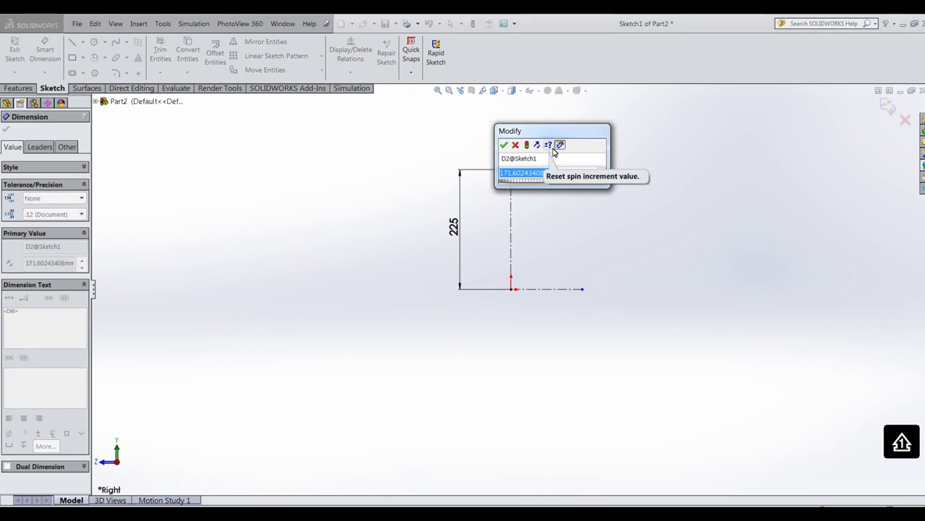
text(125)
key(Return)
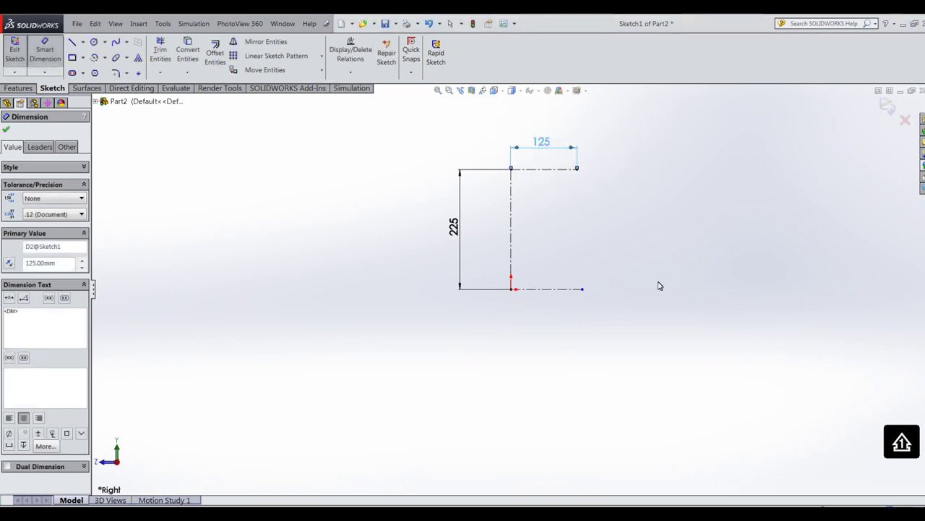
Dimension the lower horizontal centerline from the origin at 200 mm.
click(553, 290)
click(555, 313)
text(200)
key(Return)
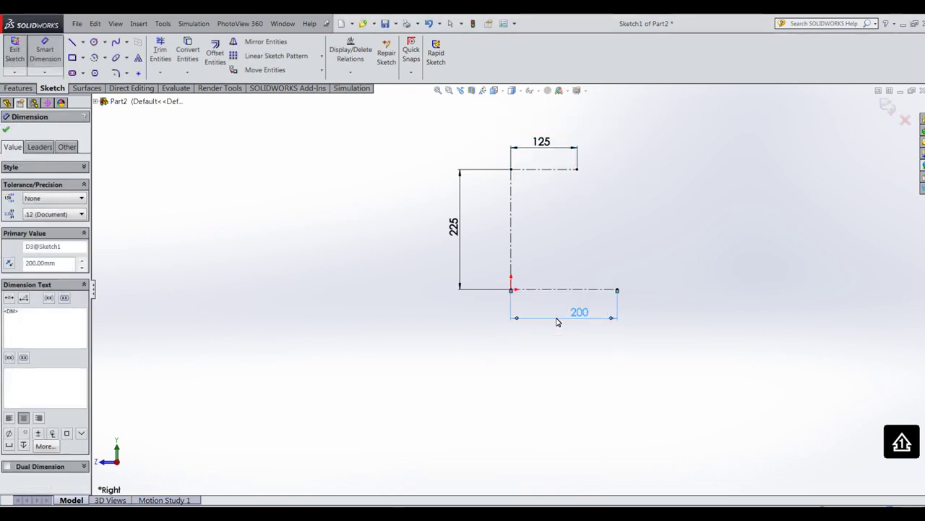
click(6, 129)
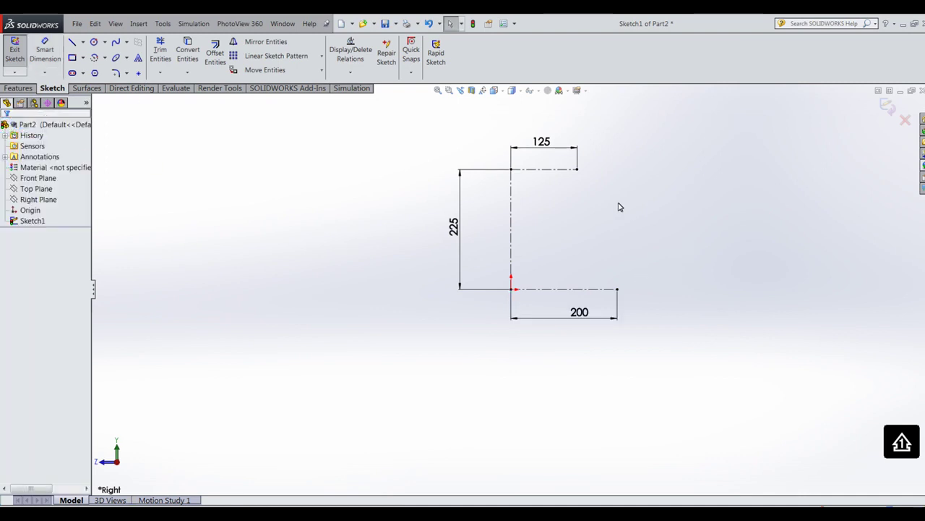
Sketch the stepped outer rim profile from the upper centerline's free end, down a slanted line and horizontally to the vertical centerline.
key(f)
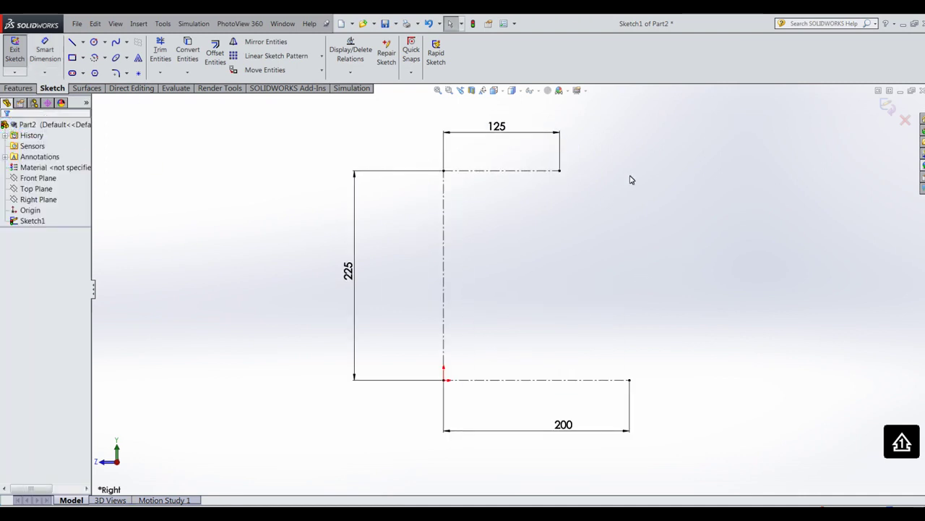
click(78, 45)
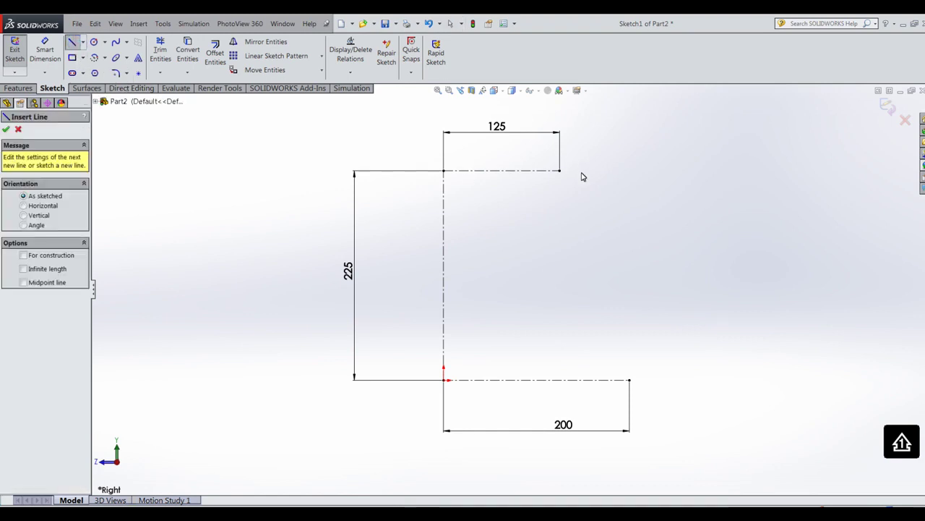
scroll(491, 211, down, 5)
click(478, 209)
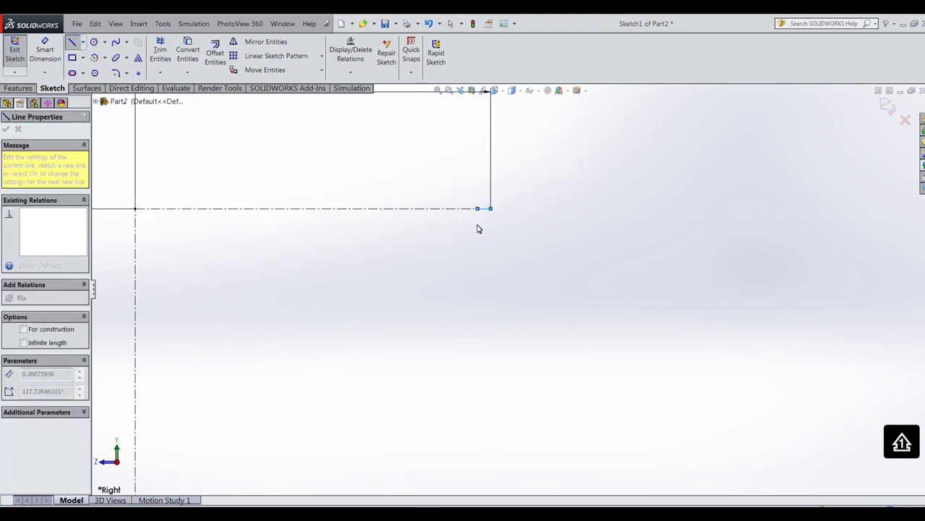
click(477, 238)
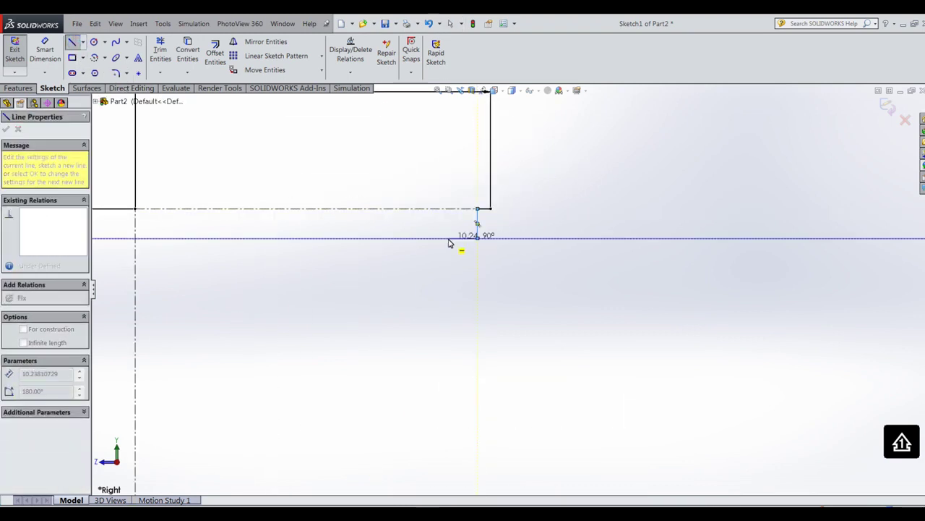
click(449, 238)
click(383, 295)
key(z)
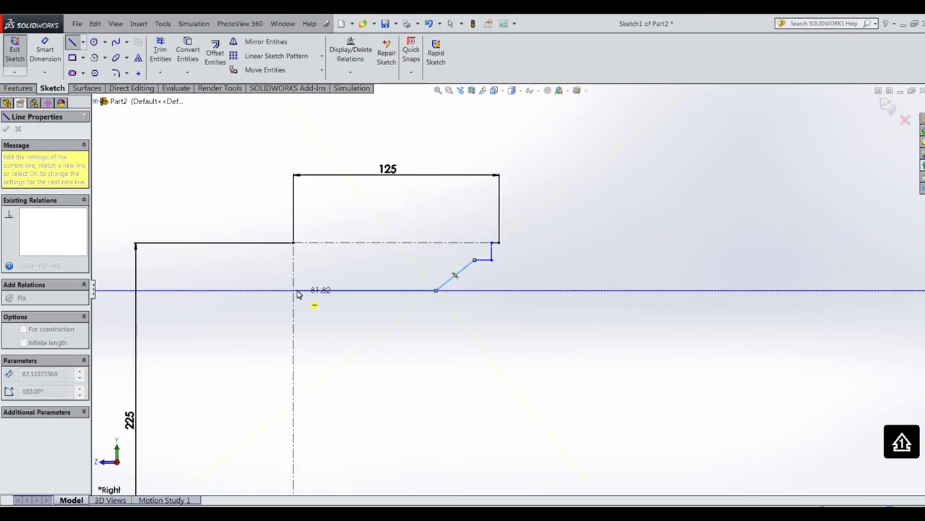
click(294, 290)
key(Escape)
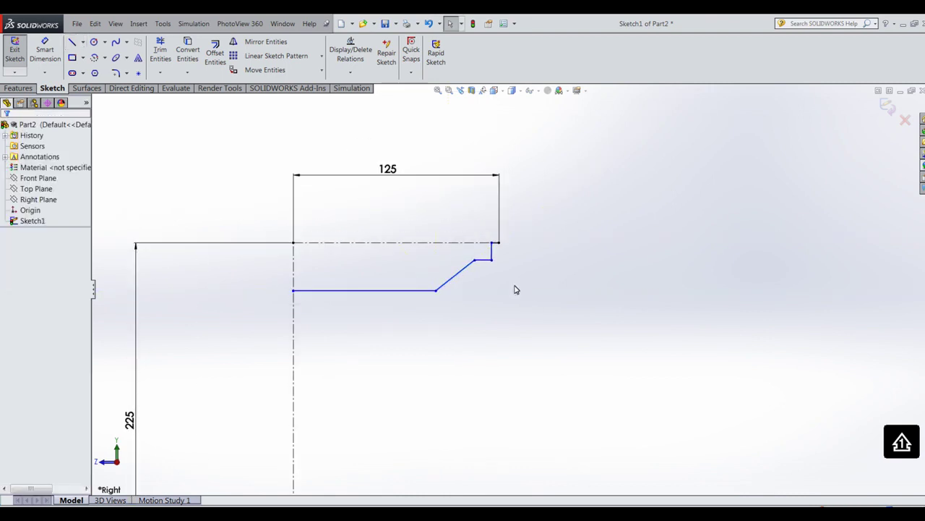
Draw a parallel line about 6 mm below the profile's long horizontal line, ending in a vertical line about 17 mm long downwards.
click(72, 41)
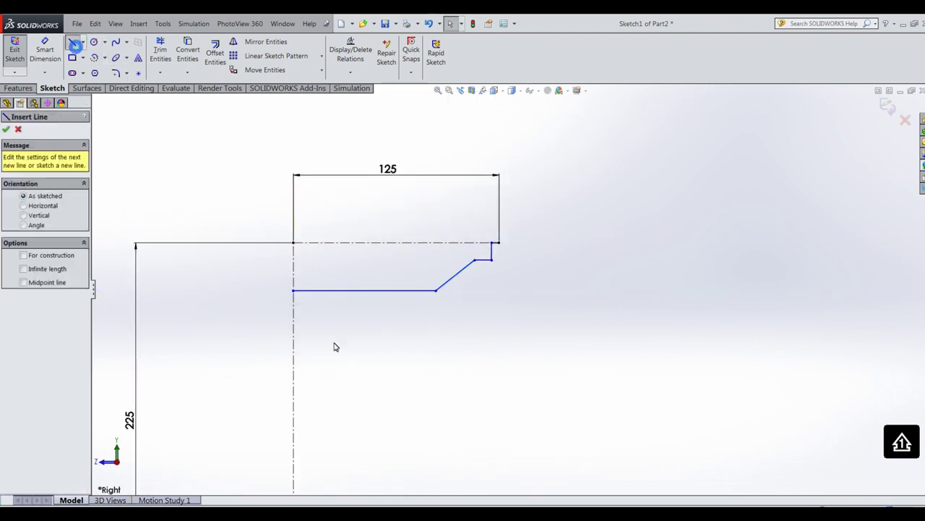
click(293, 300)
click(427, 300)
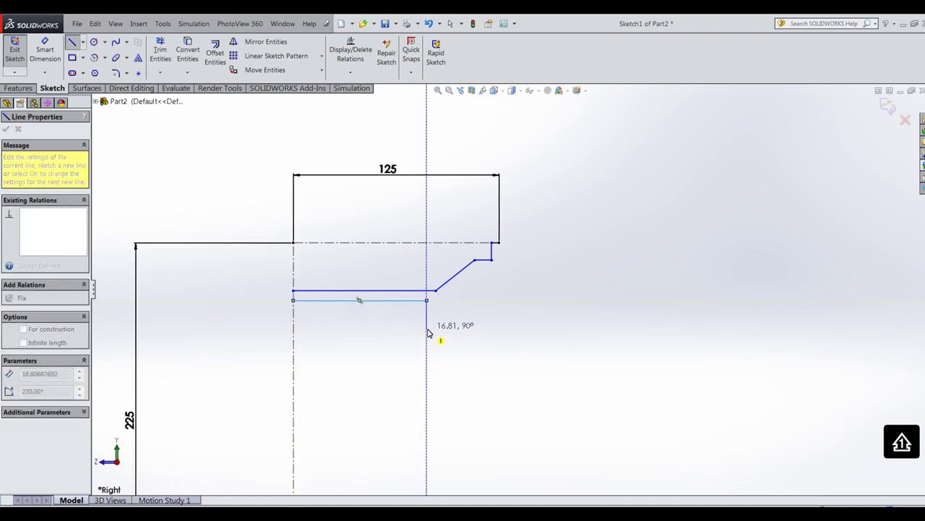
double_click(426, 329)
key(Escape)
Draw the rim's outer edge from the upper centerline's free end: a vertical line about 17 mm down and an inward slanted line about 12 mm long.
click(72, 41)
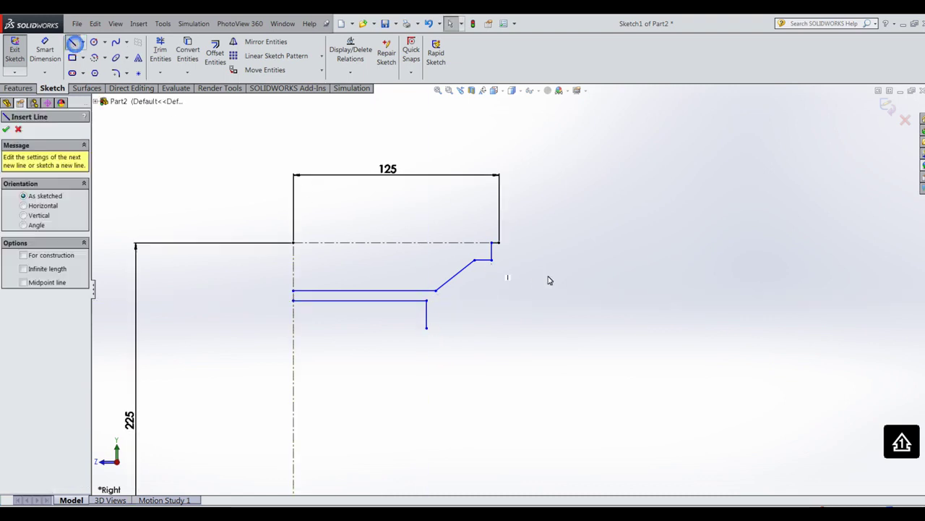
click(498, 243)
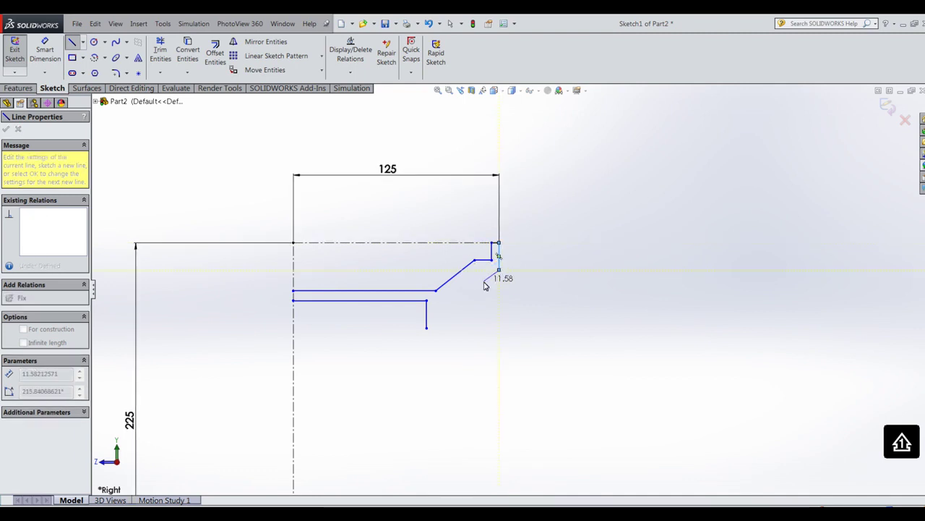
click(484, 282)
key(Escape)
Dimension the gap between the two long parallel horizontal lines at 5 mm.
click(49, 44)
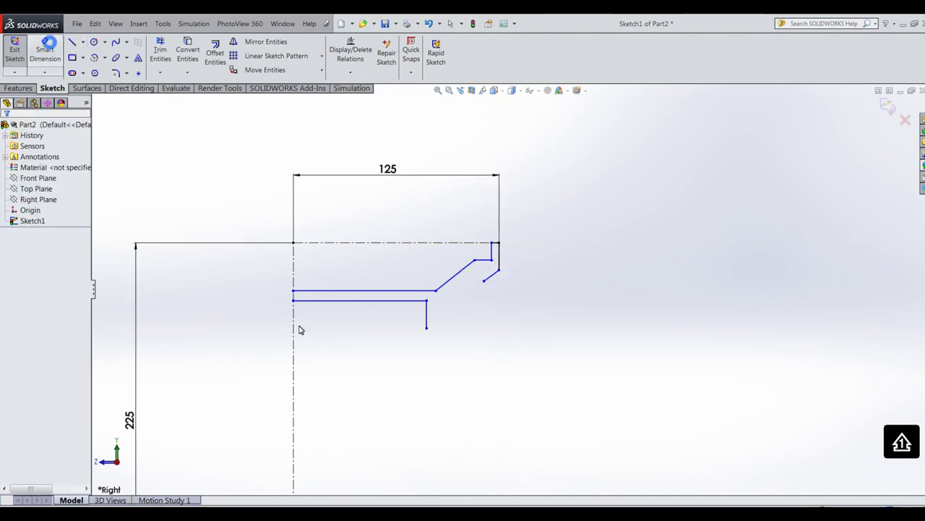
click(324, 293)
click(324, 301)
click(255, 291)
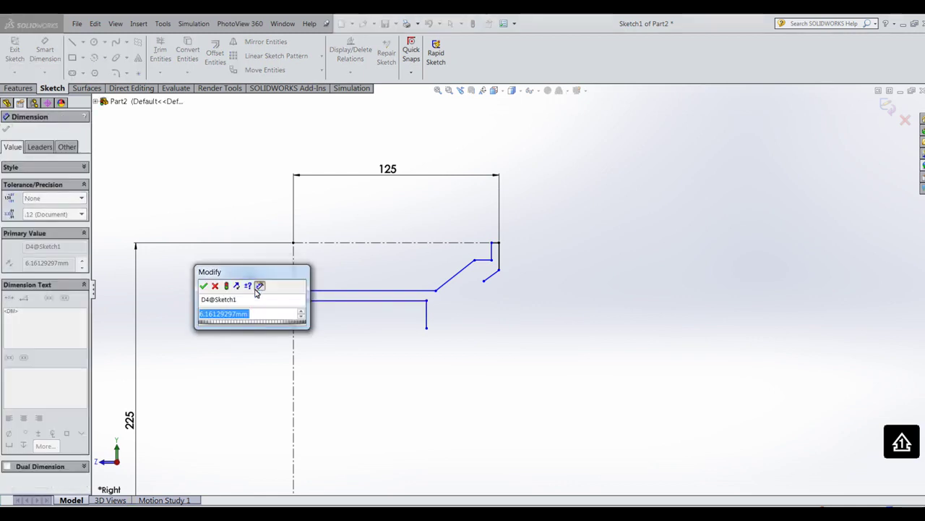
text(5)
key(Return)
Dimension the rim lip's short top edge at 4 mm and its outer vertical edge at 10 mm.
click(493, 249)
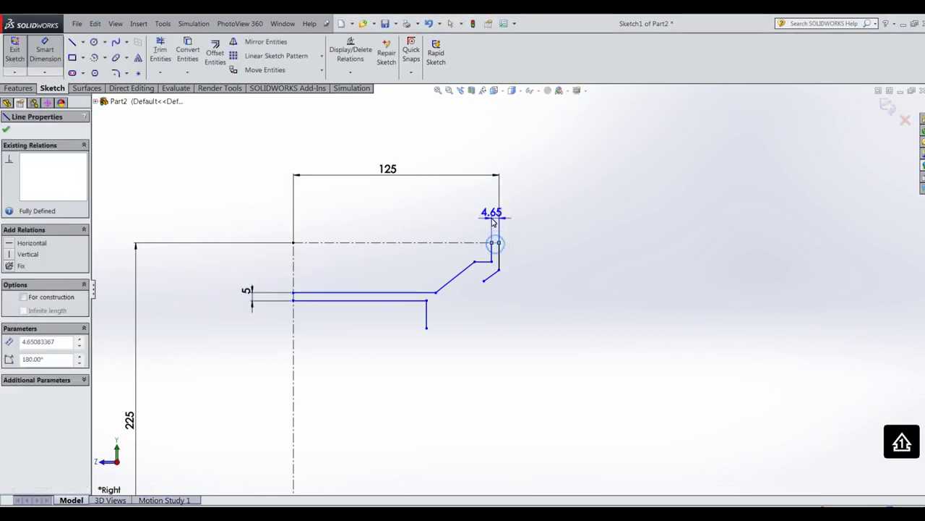
click(493, 222)
text(4.00mm)
key(Return)
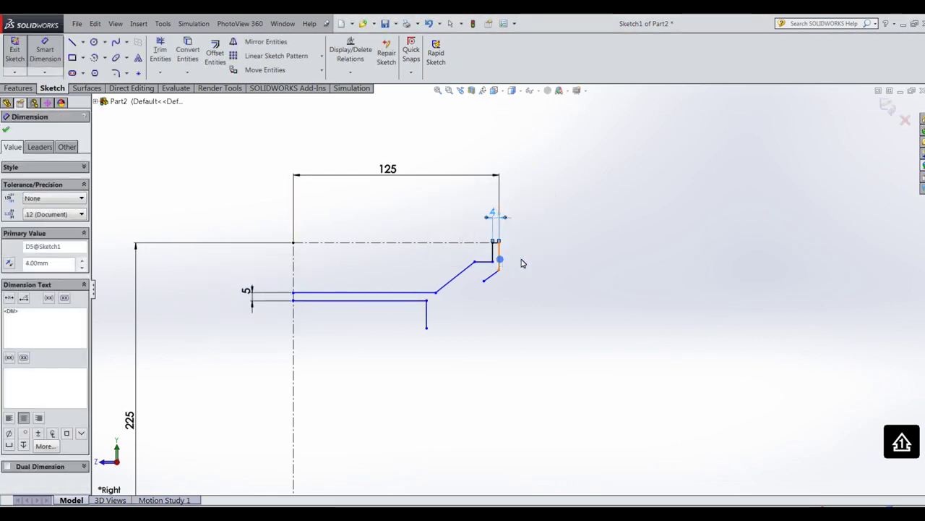
click(500, 261)
click(522, 258)
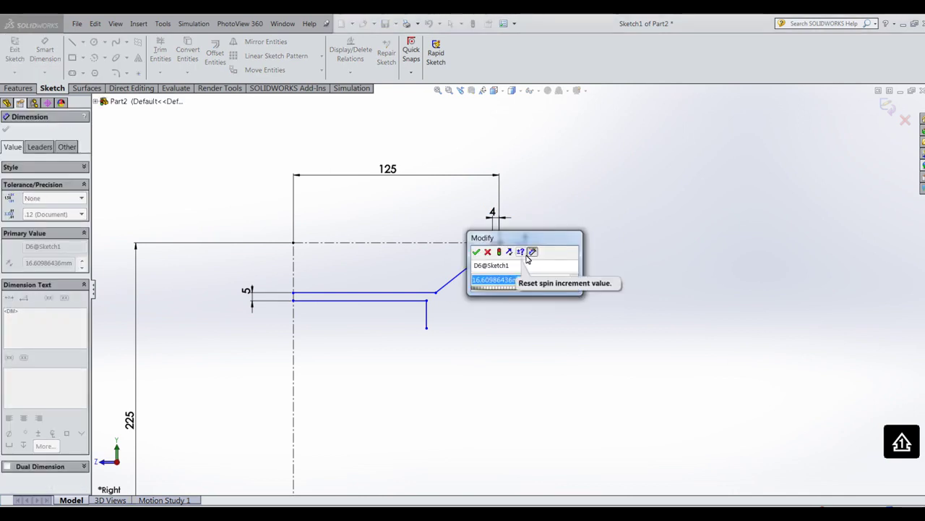
text(10)
key(Return)
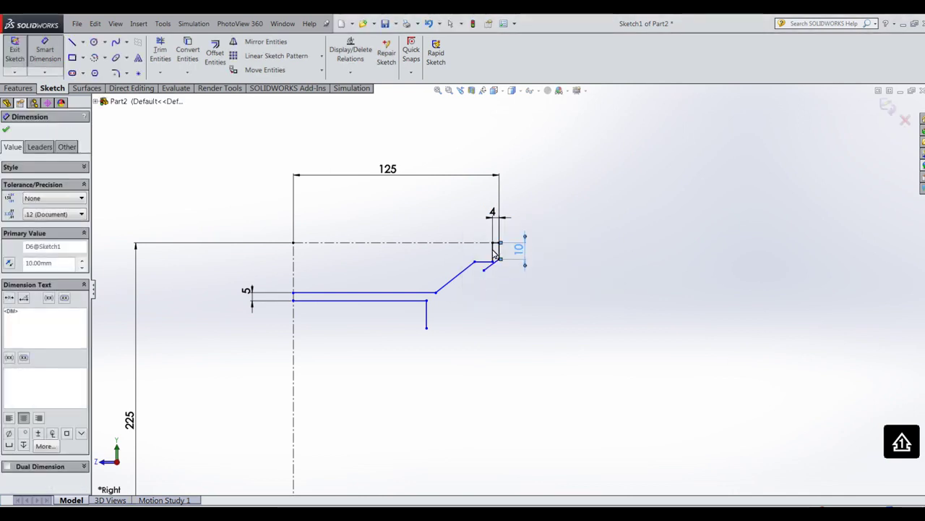
Dimension the step inside the rim lip at 6 mm deep and 6 mm wide.
click(484, 260)
click(437, 248)
text(6)
key(Return)
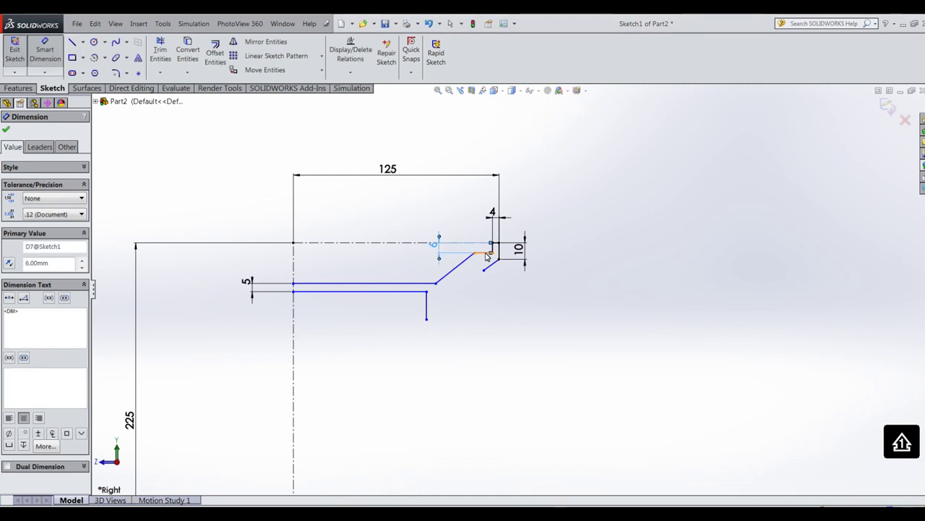
click(489, 246)
click(483, 233)
text(6)
key(Return)
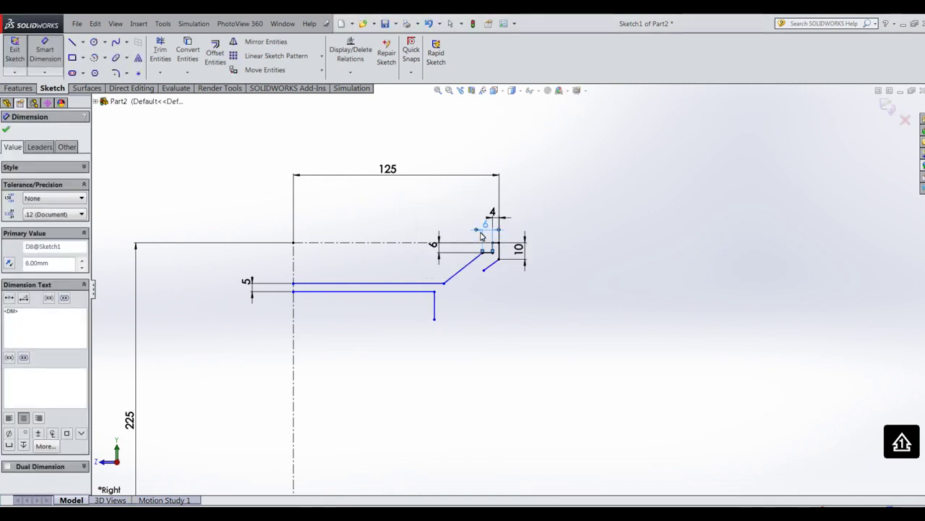
Dimension the angle between the upper long horizontal line and the slanted line rising to the rim lip at 135°.
click(423, 282)
click(463, 268)
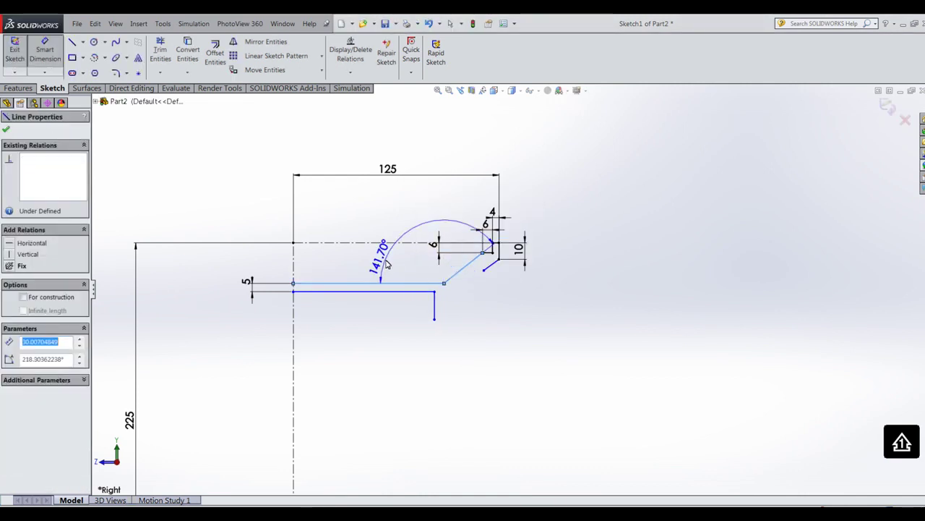
click(414, 269)
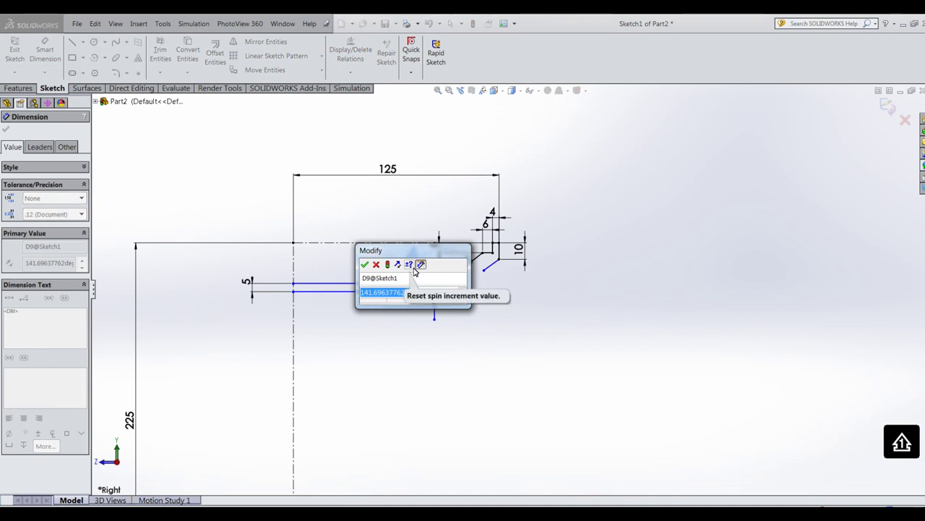
text(135)
key(Return)
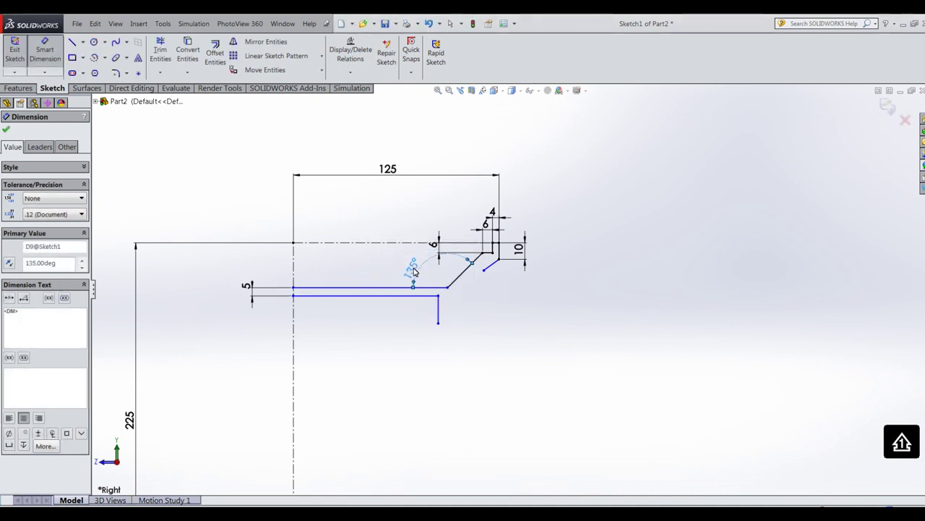
Dimension the angle between the rim lip's outer vertical edge and the short inward slanted line at 135°.
click(494, 267)
click(496, 244)
click(454, 210)
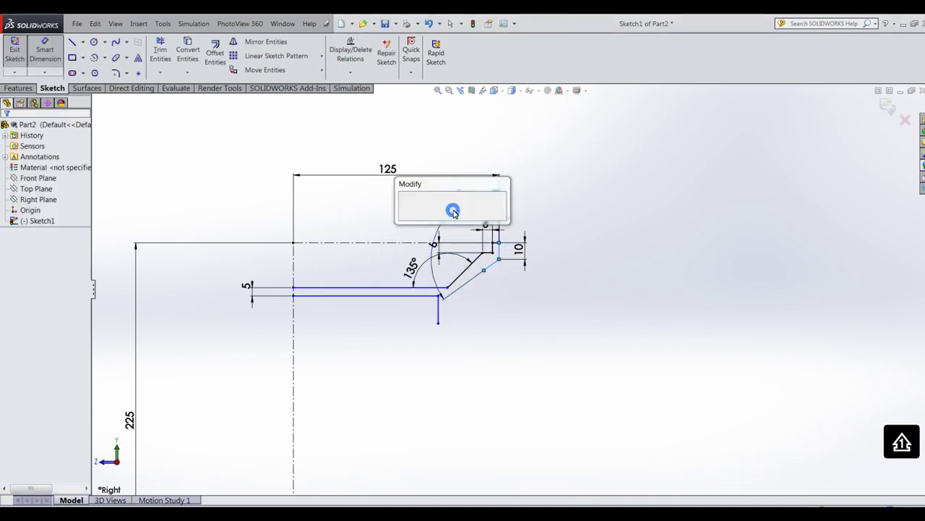
text(135)
key(Return)
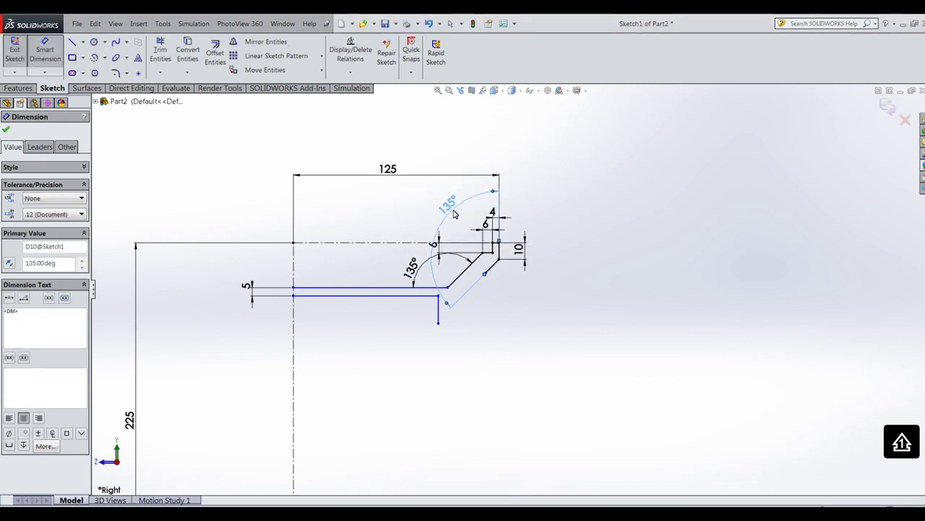
Dimension the length of the short slanted line below the rim lip's outer edge at 10 mm.
click(494, 270)
click(500, 277)
text(1)
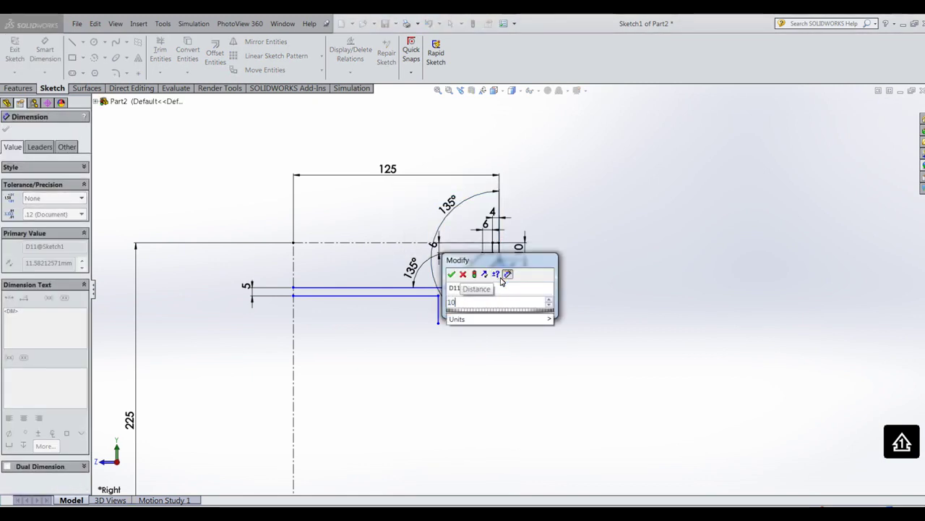
text(0)
key(Return)
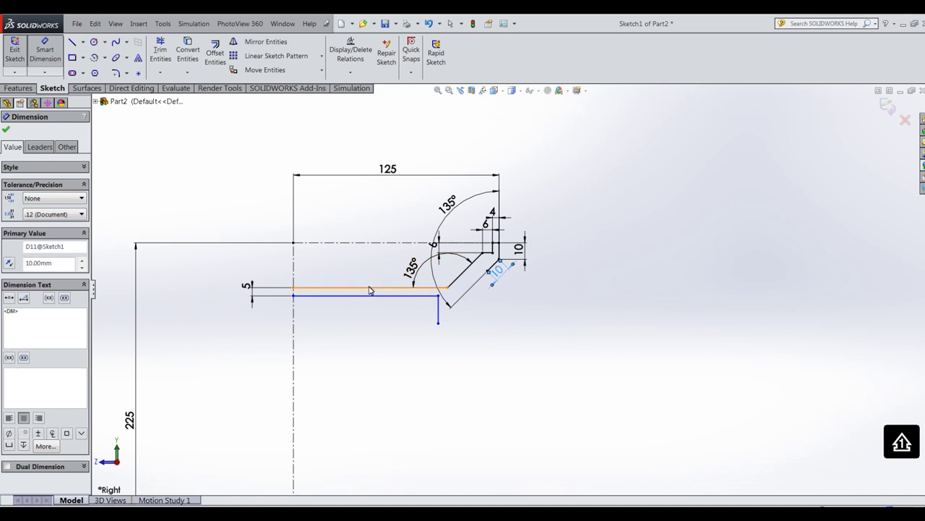
Dimension the distance from the upper horizontal centerline to the upper long horizontal line at 25 mm.
drag(369, 288, 369, 248)
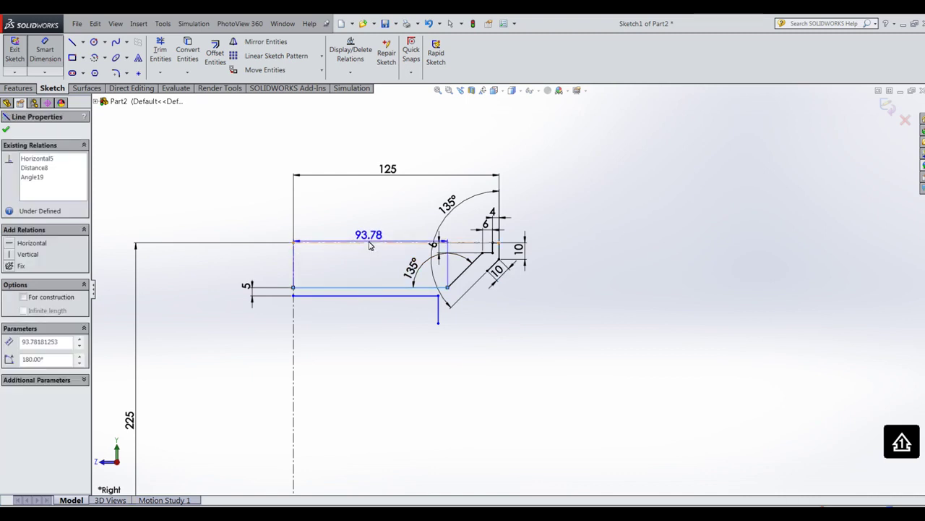
click(368, 243)
click(267, 265)
text(25)
key(Return)
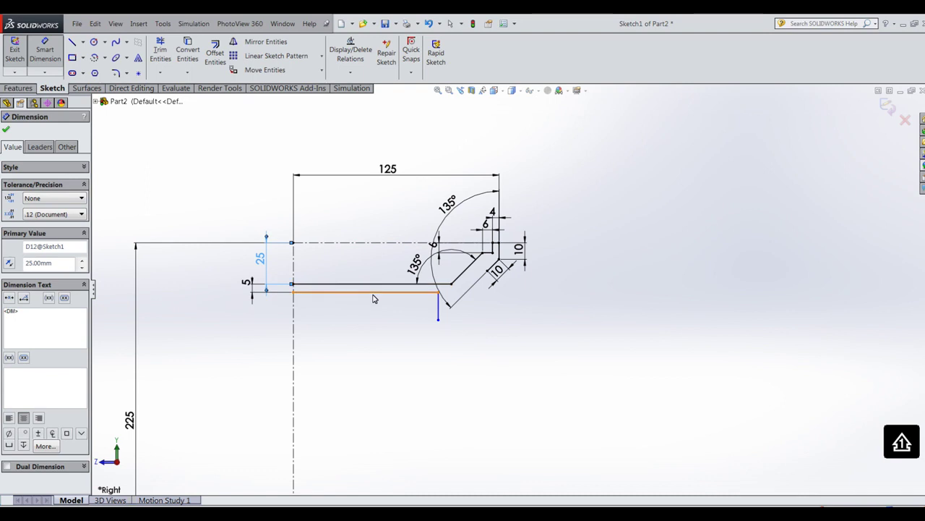
Dimension the short vertical line descending from the lower long horizontal line at 18 mm.
click(439, 309)
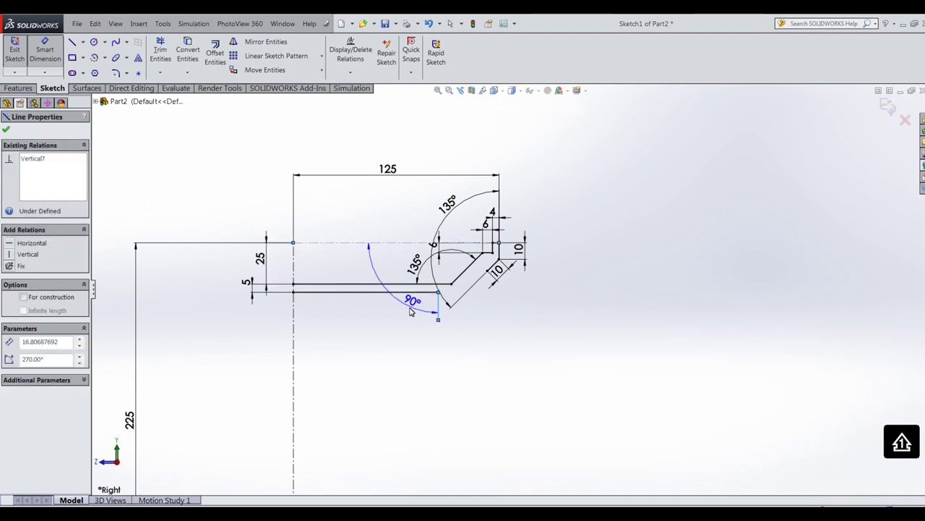
click(436, 316)
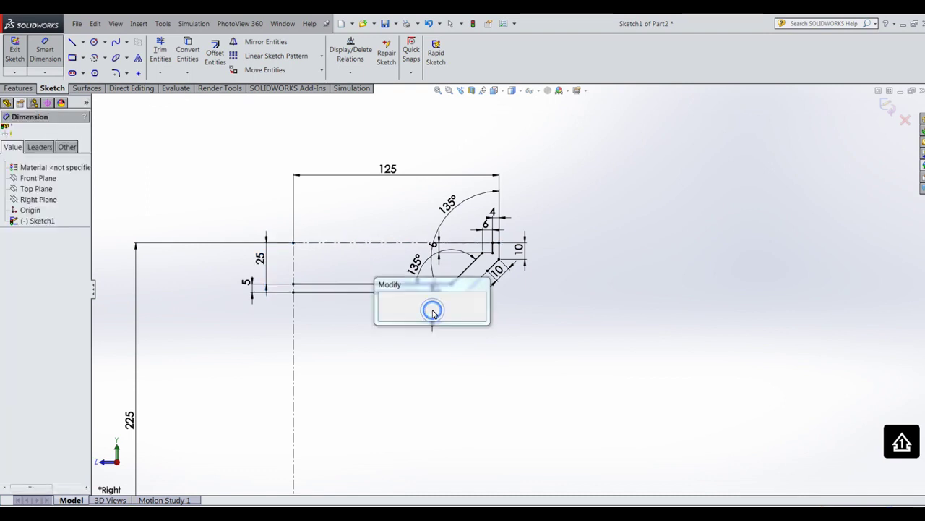
key(Return)
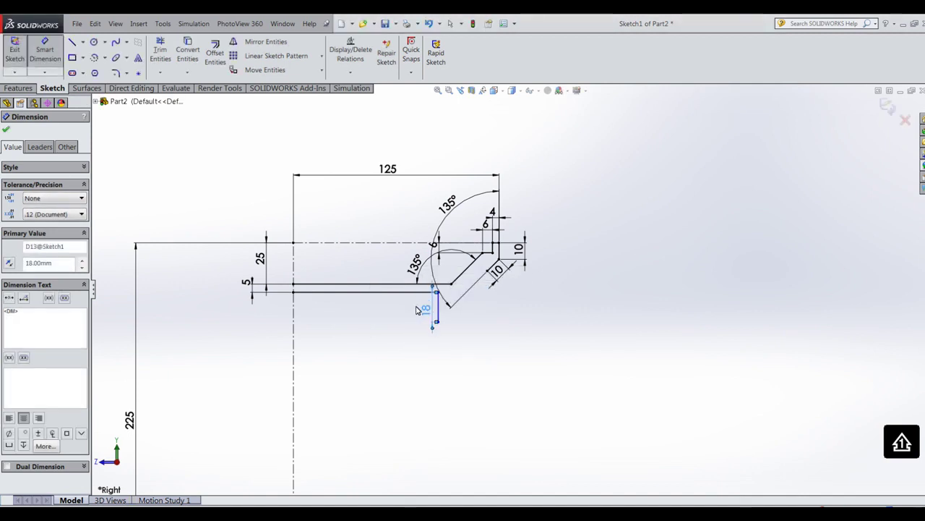
Dimension the lower long horizontal line's length at 90 mm and finish dimensioning.
click(373, 293)
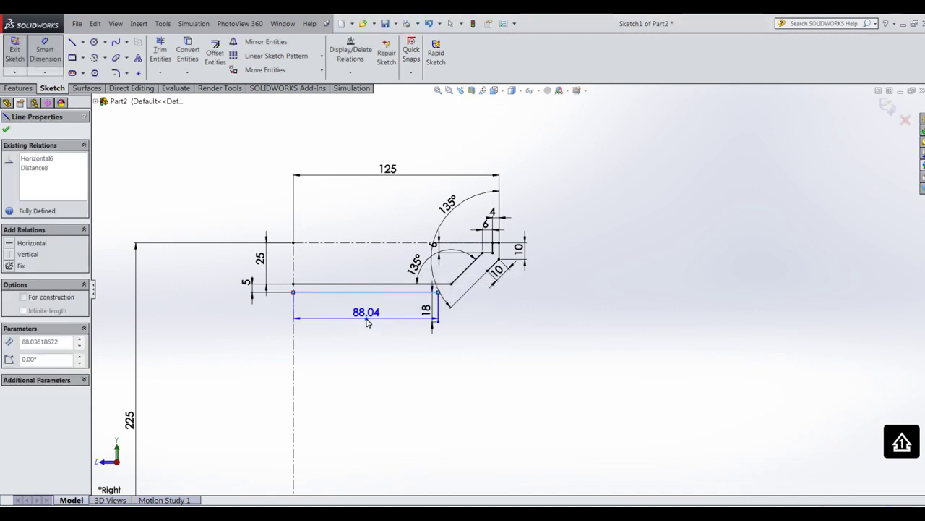
click(370, 324)
text(90)
key(Return)
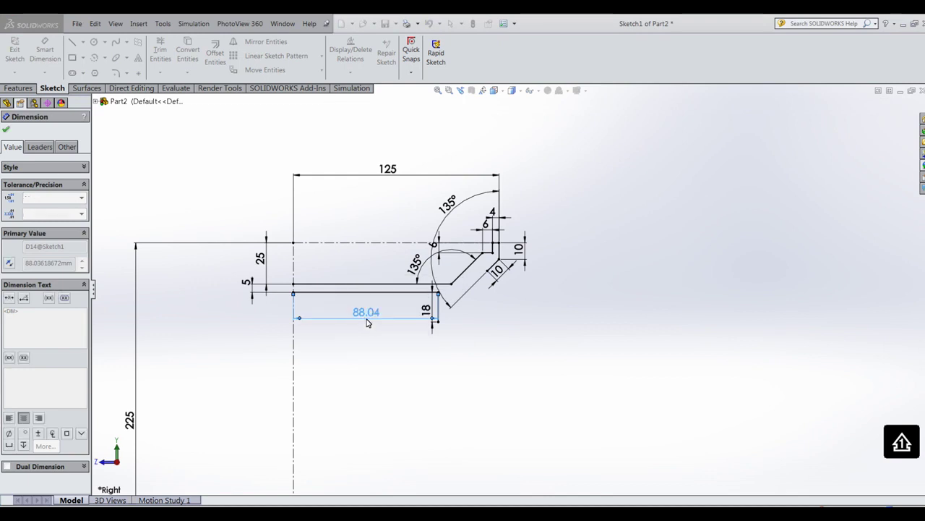
click(7, 130)
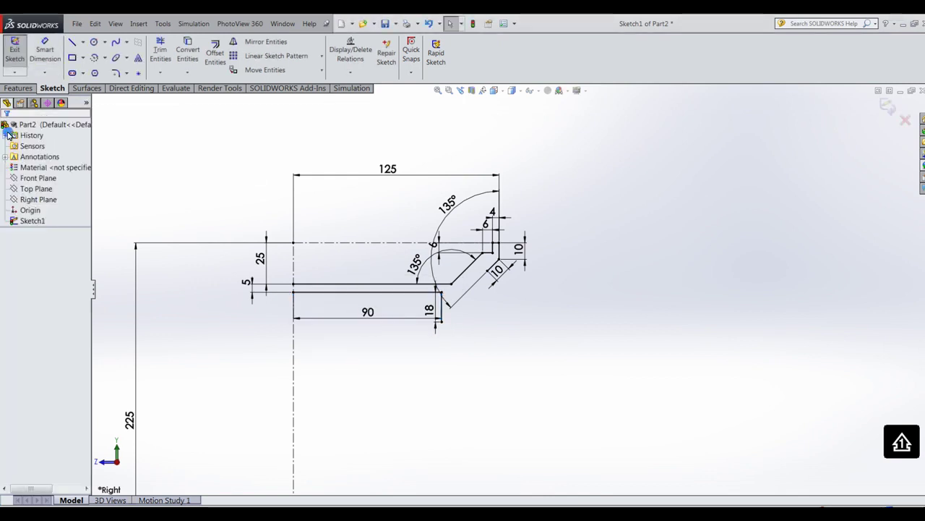
Draw a two-point spline from the lower end of the 18 mm vertical line to the free end of the 10 mm slanted line.
click(116, 43)
scroll(506, 307, down, 2)
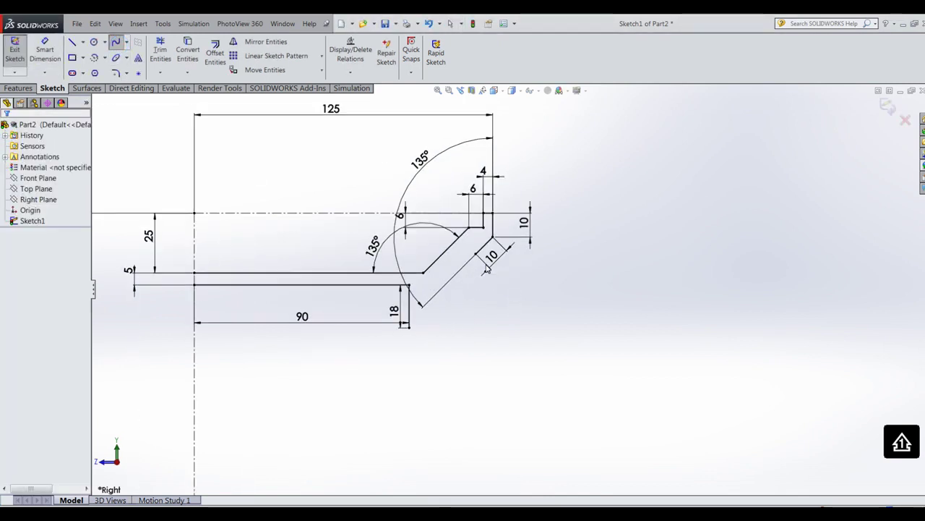
click(408, 327)
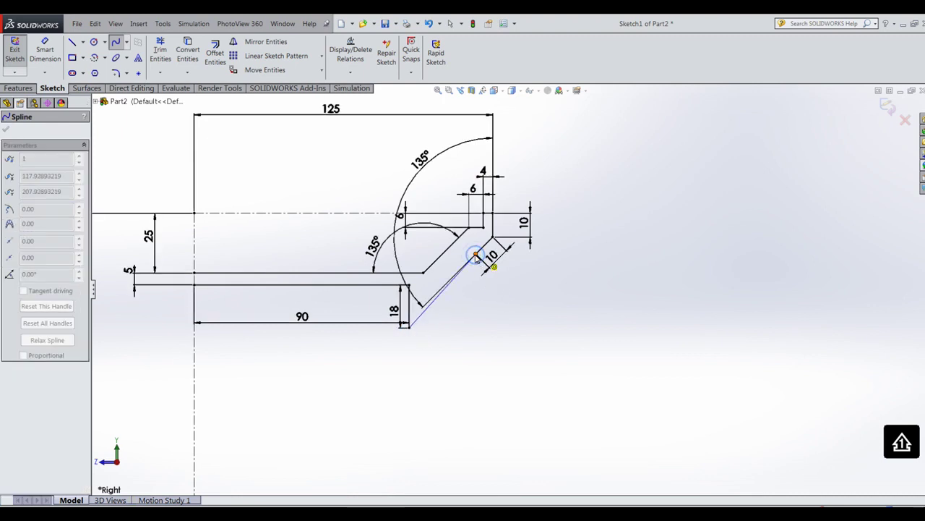
double_click(475, 256)
Make the spline's tangent handle horizontal at its lower end and vertical at its upper end.
click(441, 297)
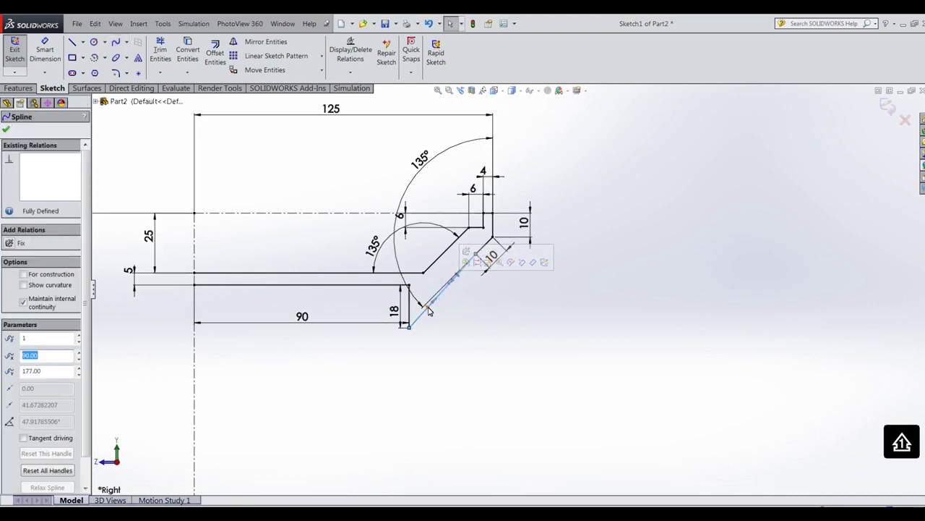
click(10, 246)
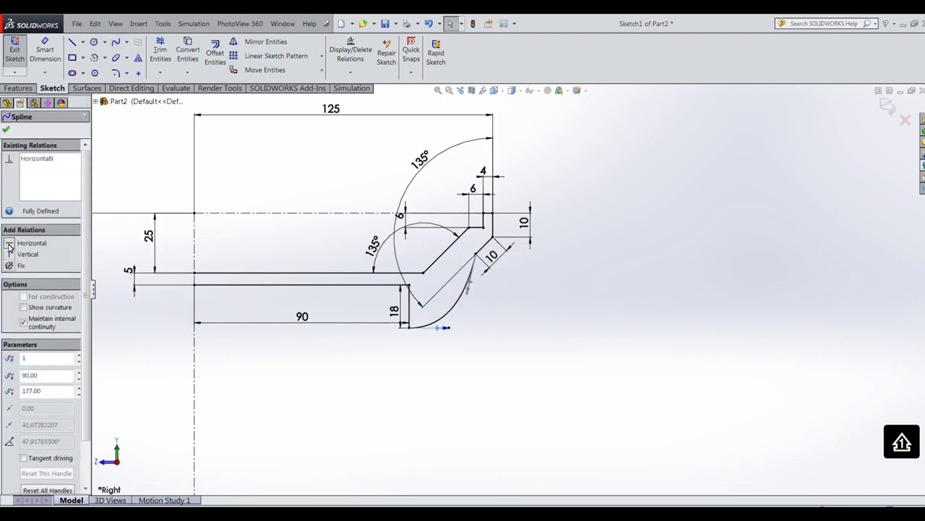
click(471, 285)
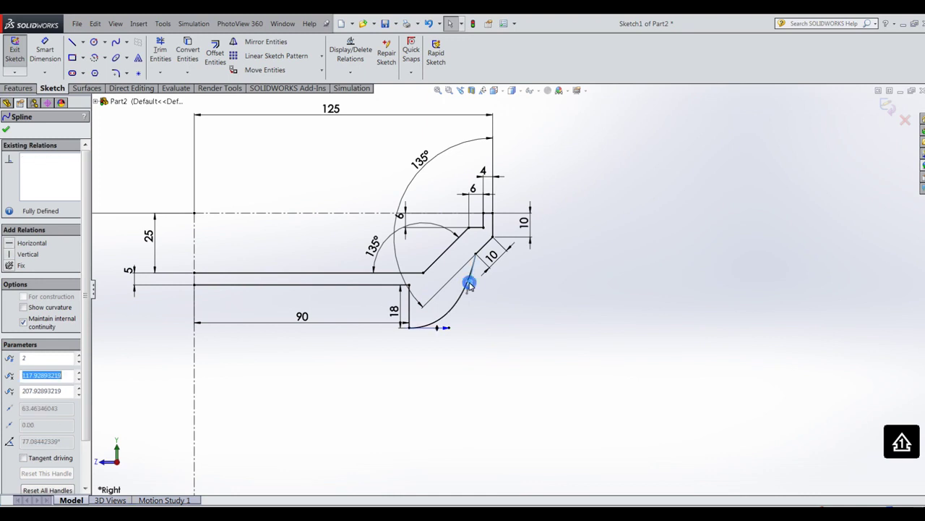
click(10, 254)
click(7, 129)
Mirror all the half-profile lines and the spline about the vertical centerline, keeping the originals.
scroll(553, 393, up, 2)
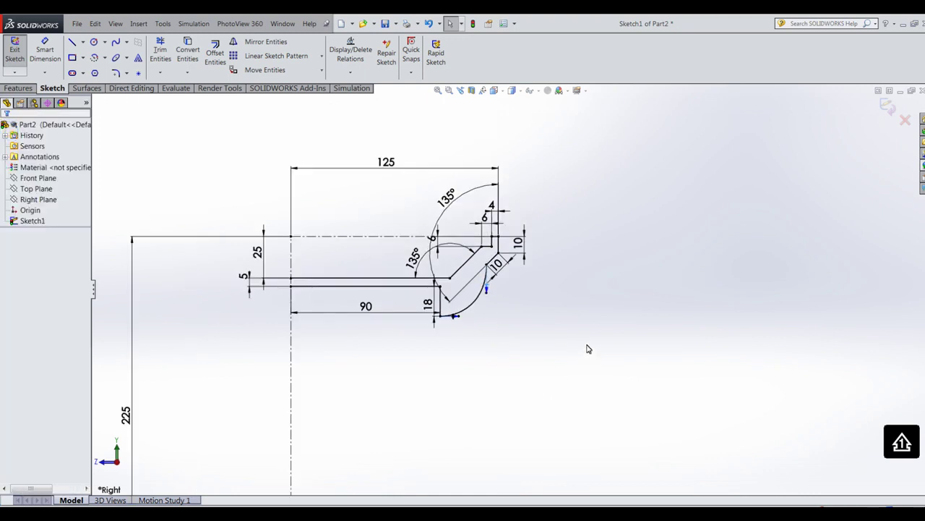
scroll(568, 374, up, 3)
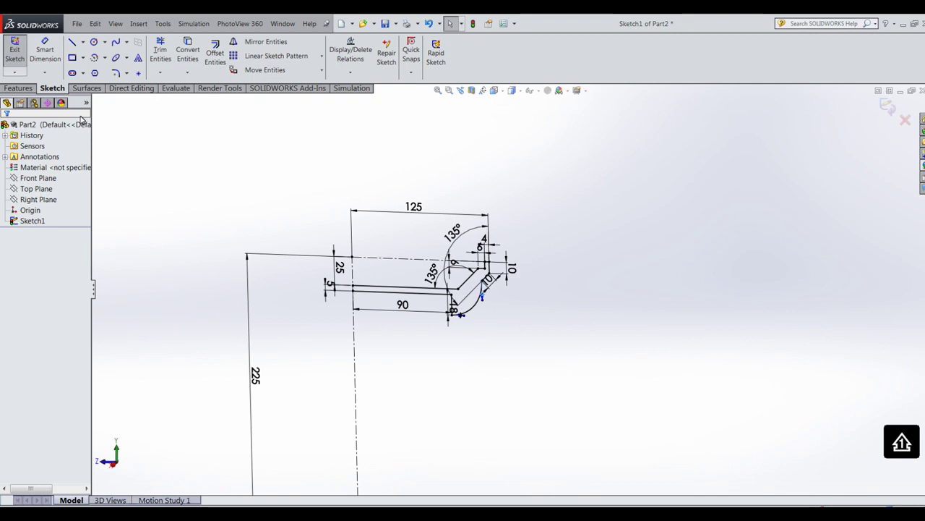
click(257, 42)
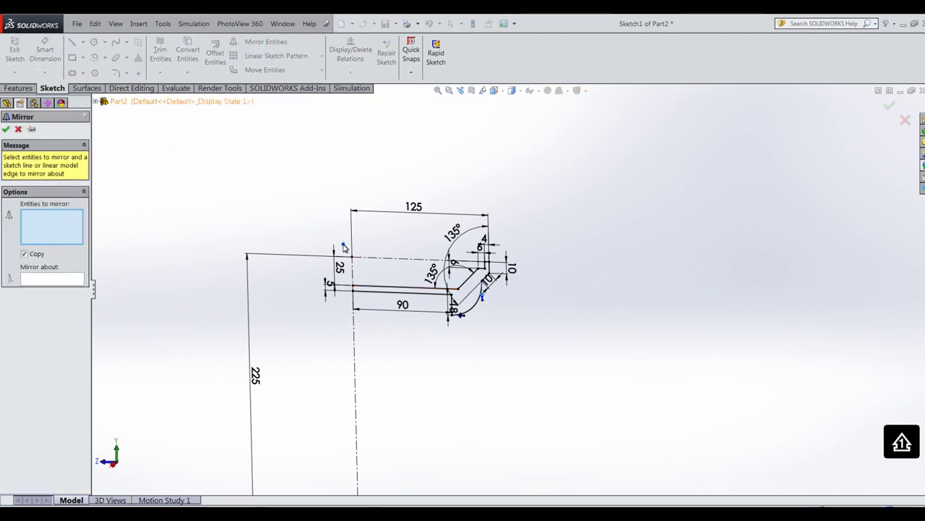
drag(344, 247, 547, 326)
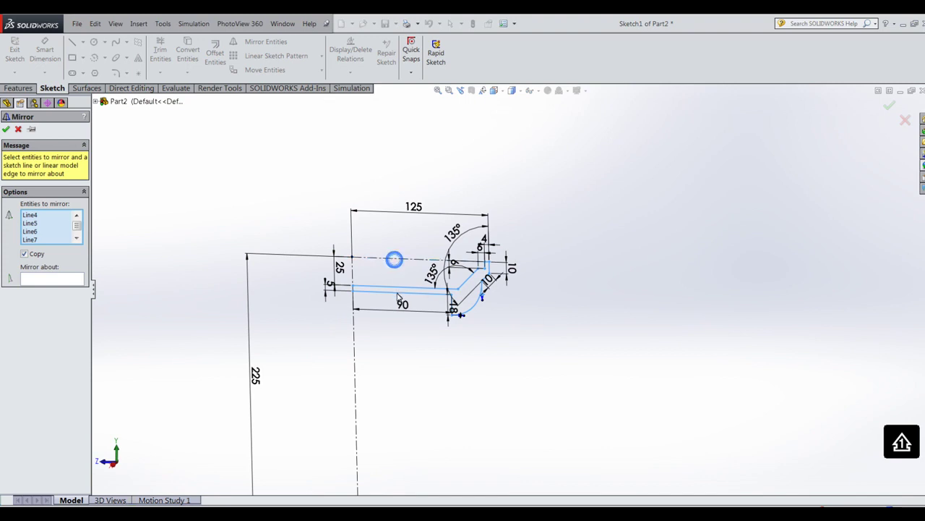
click(49, 280)
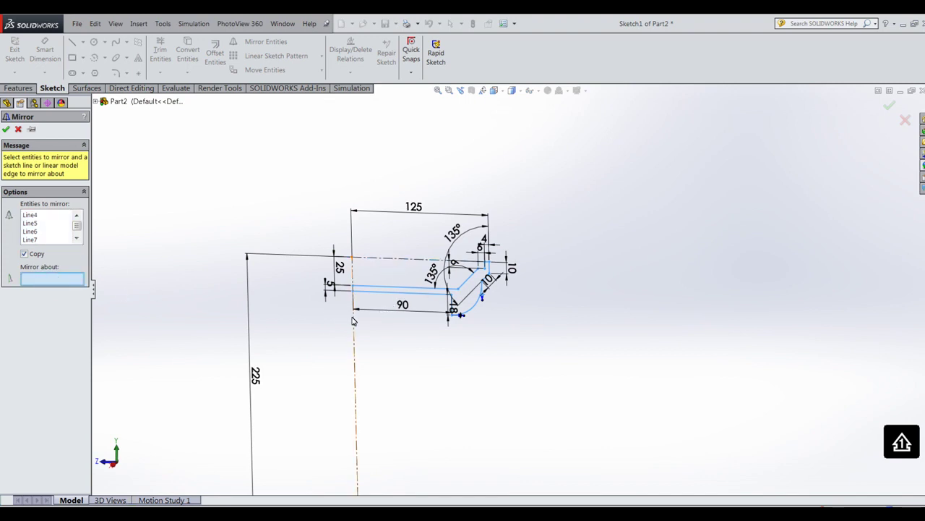
click(354, 323)
click(6, 129)
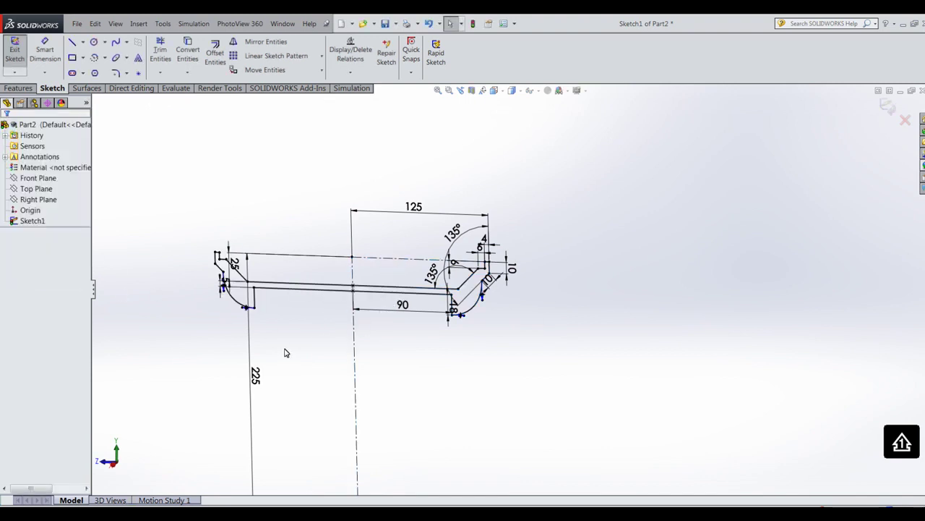
Exit the completed rim profile sketch.
scroll(326, 304, down, 5)
scroll(523, 349, up, 10)
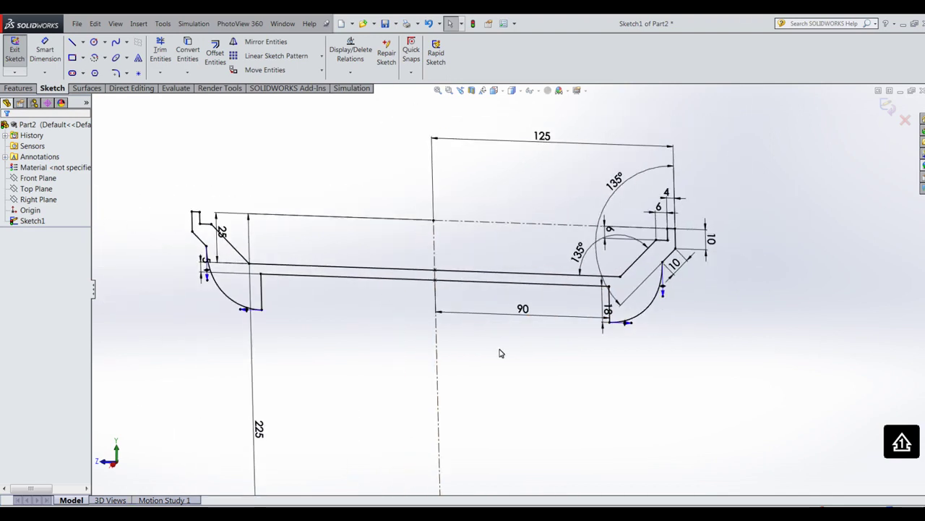
mouse_move(532, 416)
middle_down()
mouse_move(658, 372)
mouse_move(630, 345)
mouse_move(626, 351)
middle_up()
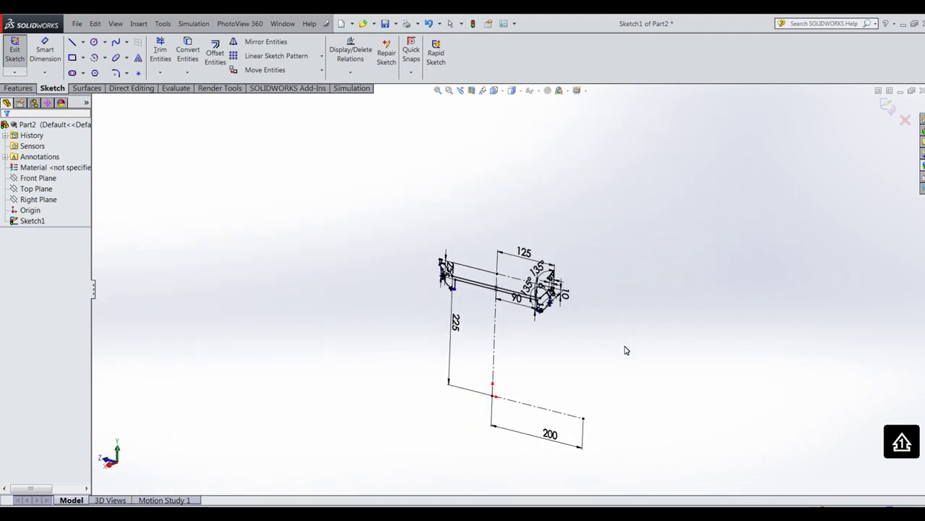
click(888, 107)
click(55, 54)
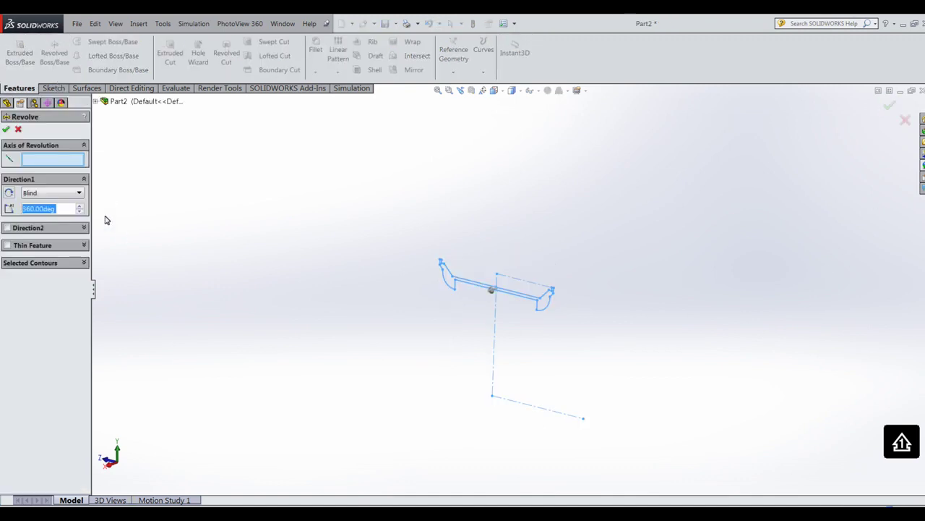
click(50, 161)
click(18, 129)
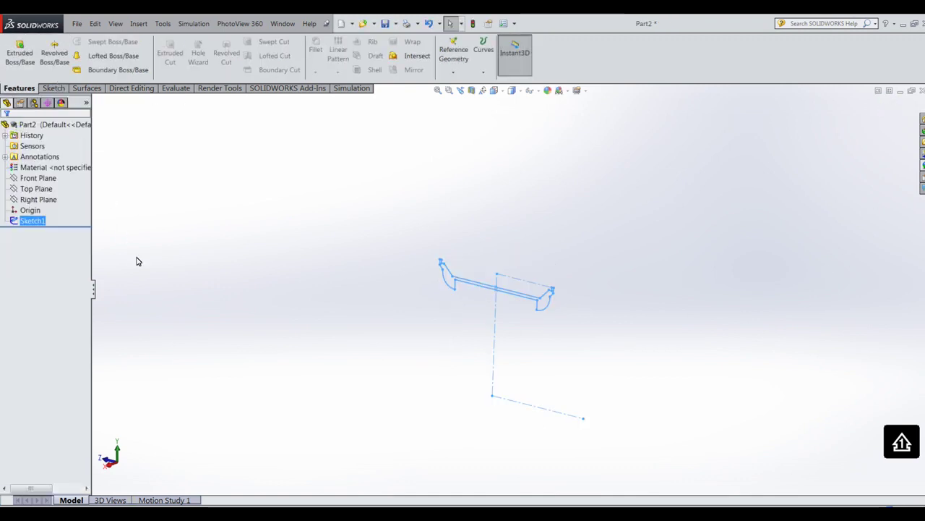
Create a reference axis along the 200 mm horizontal centerline that starts at the origin.
click(453, 72)
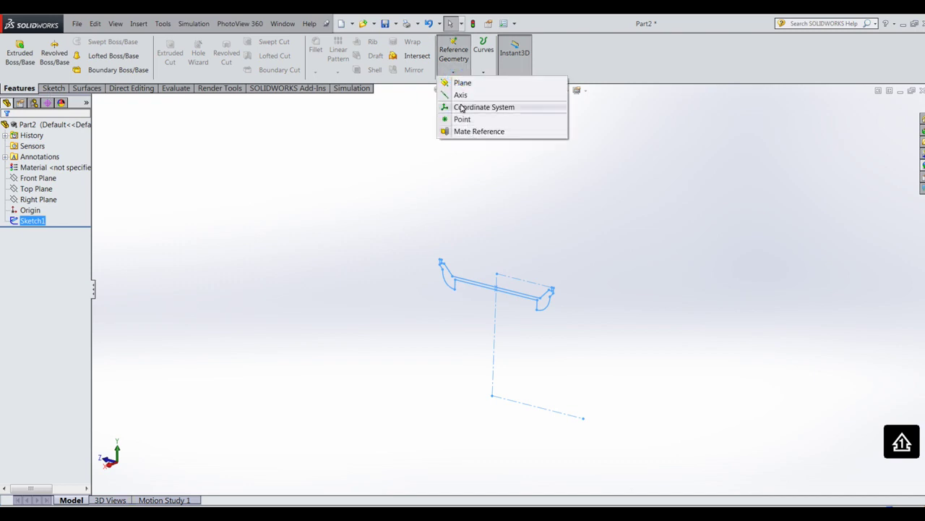
click(460, 93)
click(527, 407)
click(9, 127)
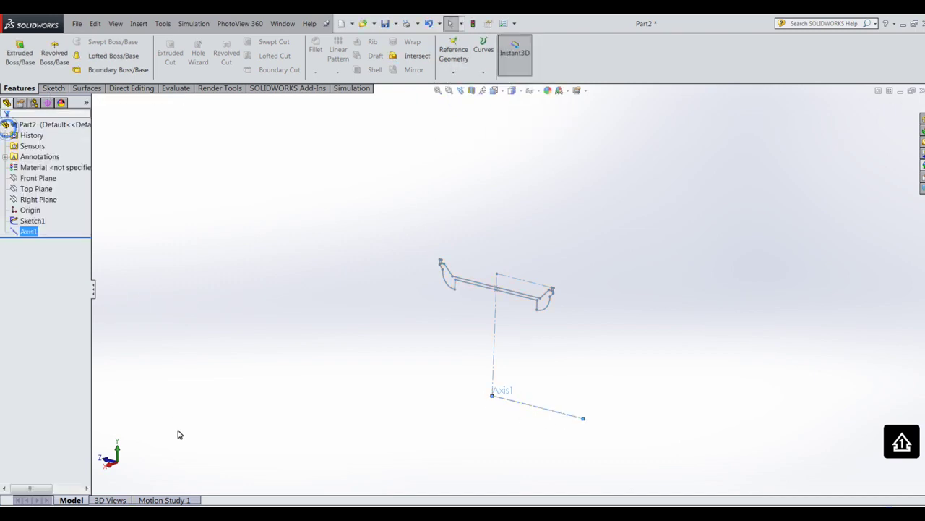
Revolve the rim profile sketch 360 degrees about the reference axis.
click(113, 55)
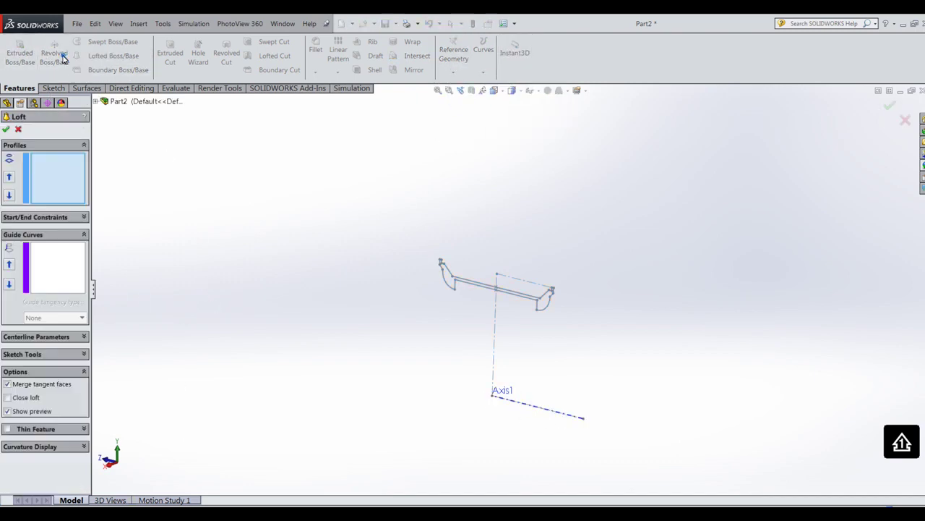
click(18, 130)
click(55, 54)
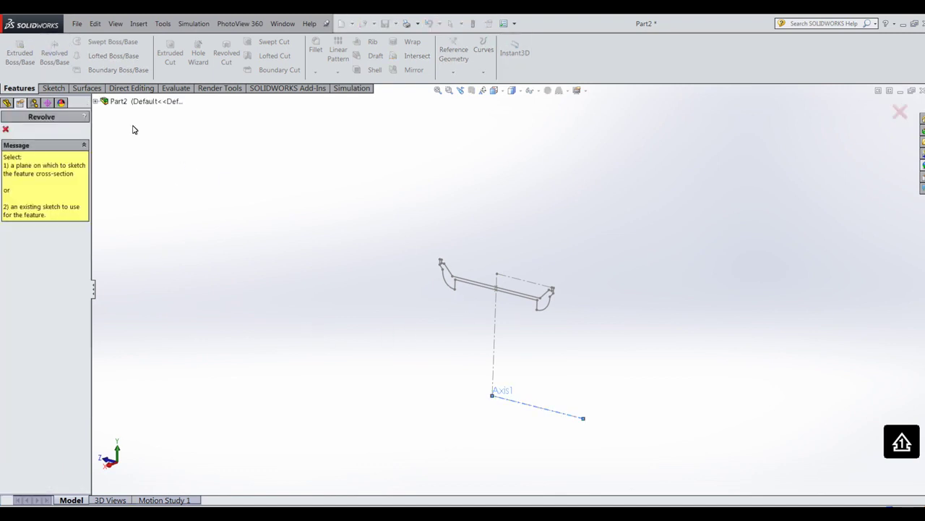
click(446, 286)
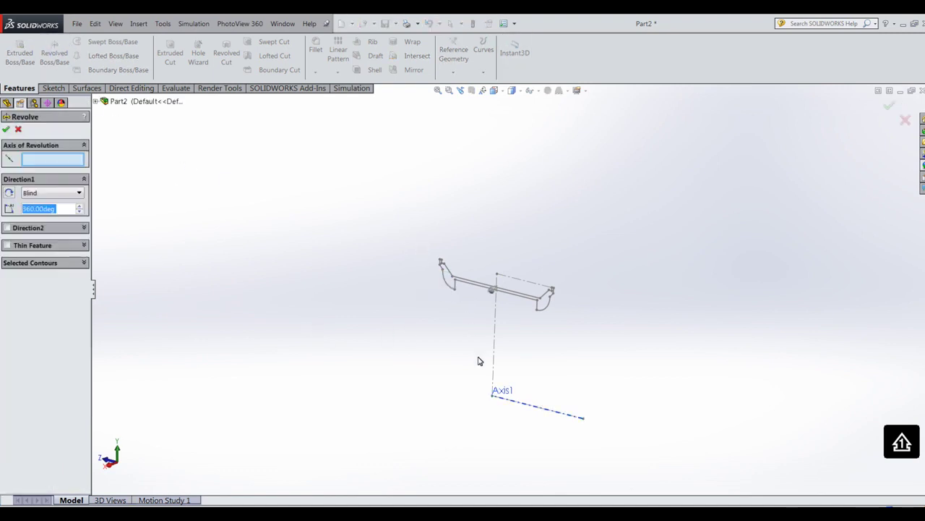
click(513, 396)
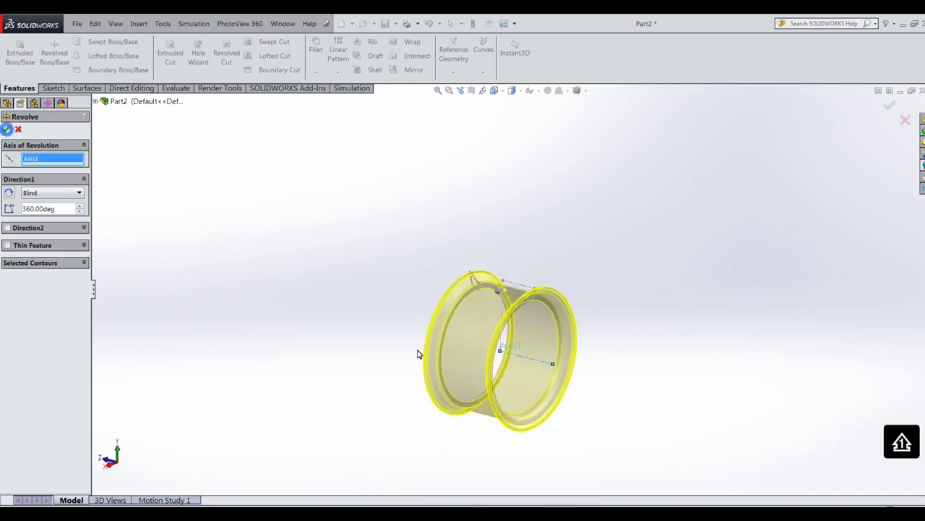
key(Return)
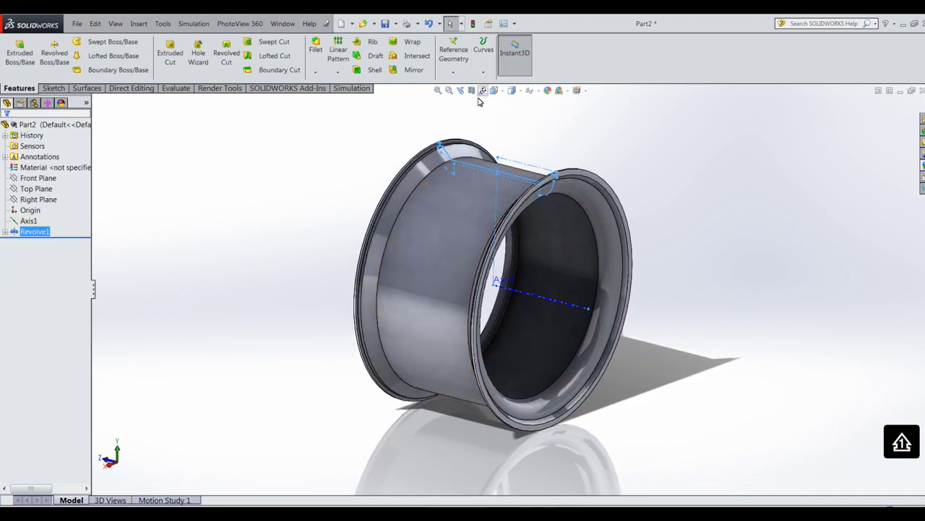
Show the revolved rim in dimetric orientation and apply a planar section view on the Right Plane at 0 mm offset.
click(483, 90)
click(554, 123)
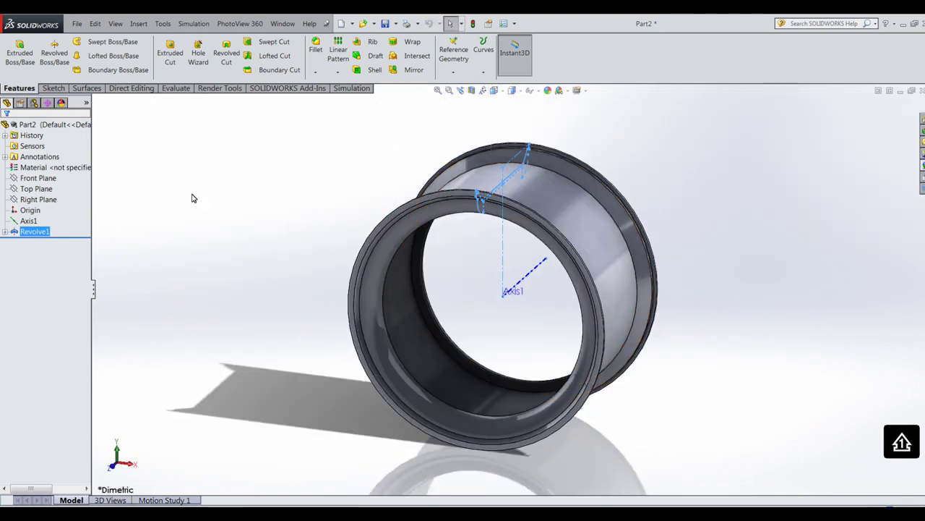
click(39, 199)
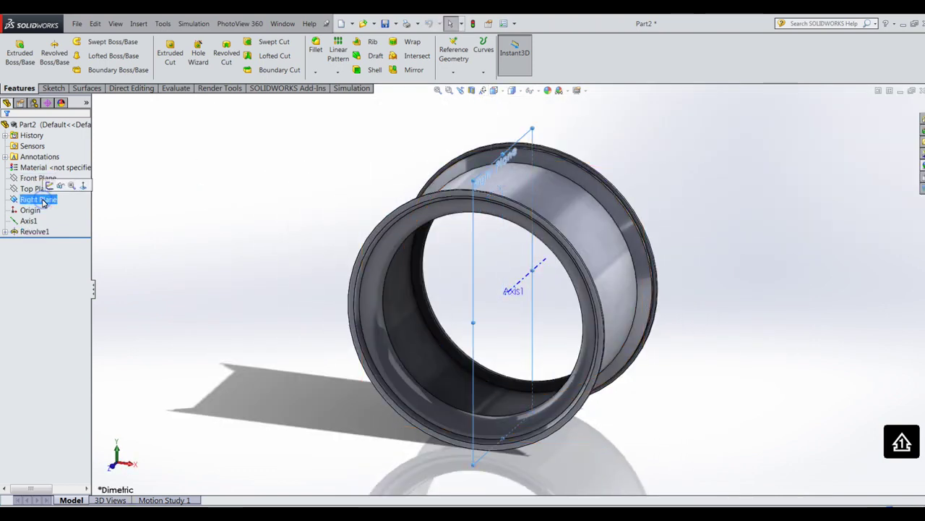
click(470, 90)
middle_drag(641, 361, 606, 391)
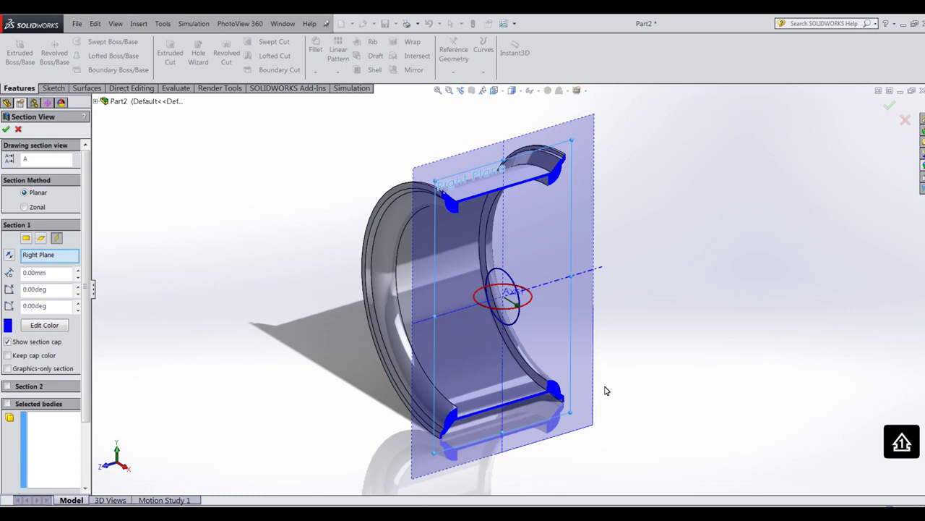
click(5, 129)
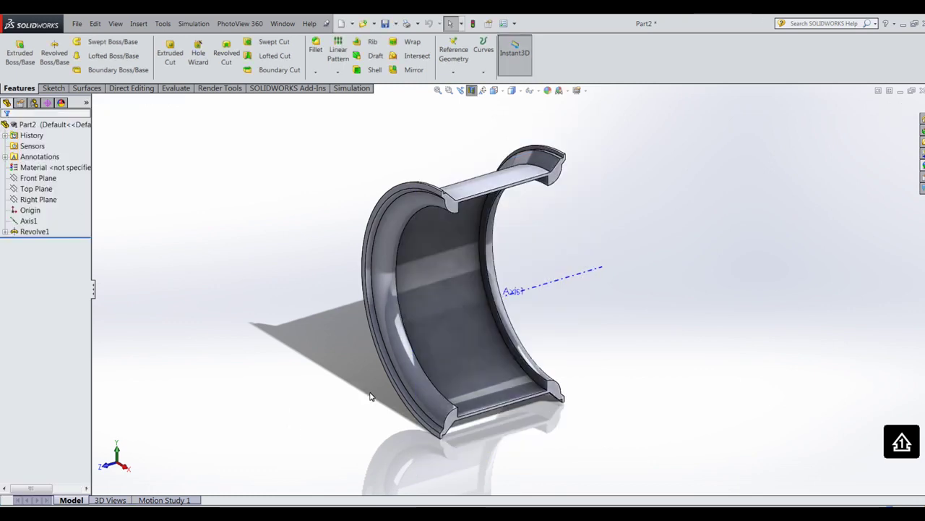
Create a reference plane coincident with the rim's reference axis and perpendicular to the Top Plane.
click(506, 300)
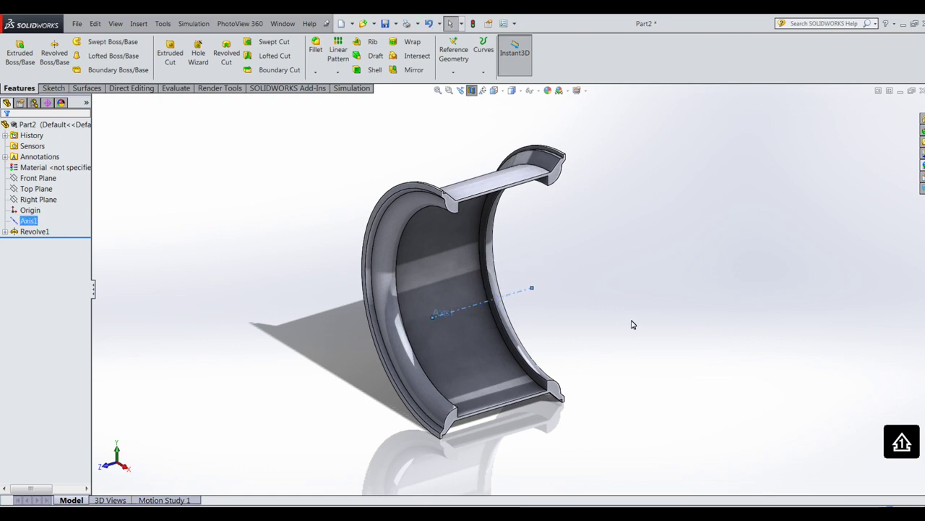
click(453, 58)
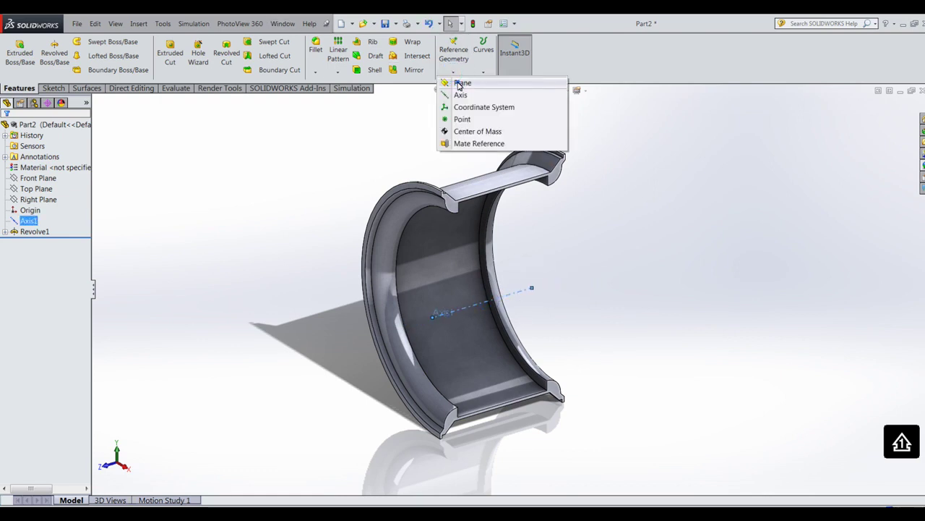
click(458, 84)
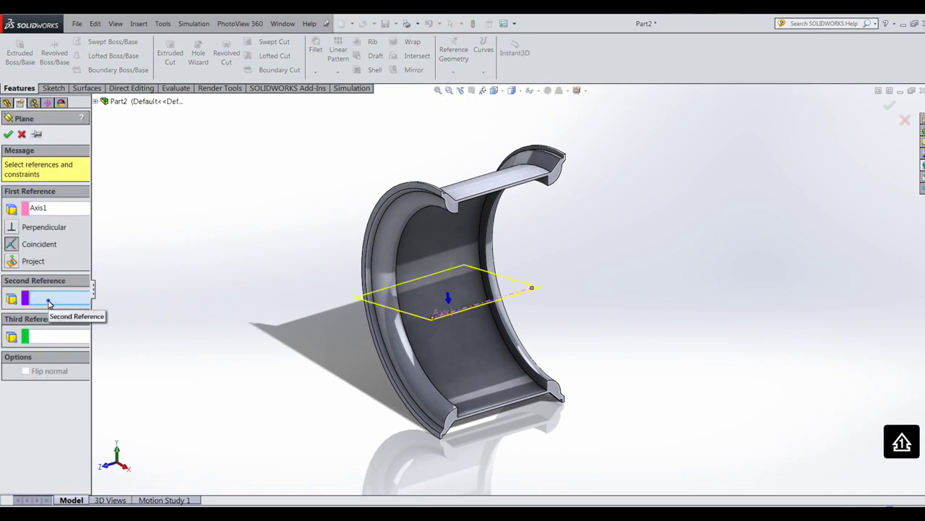
click(95, 101)
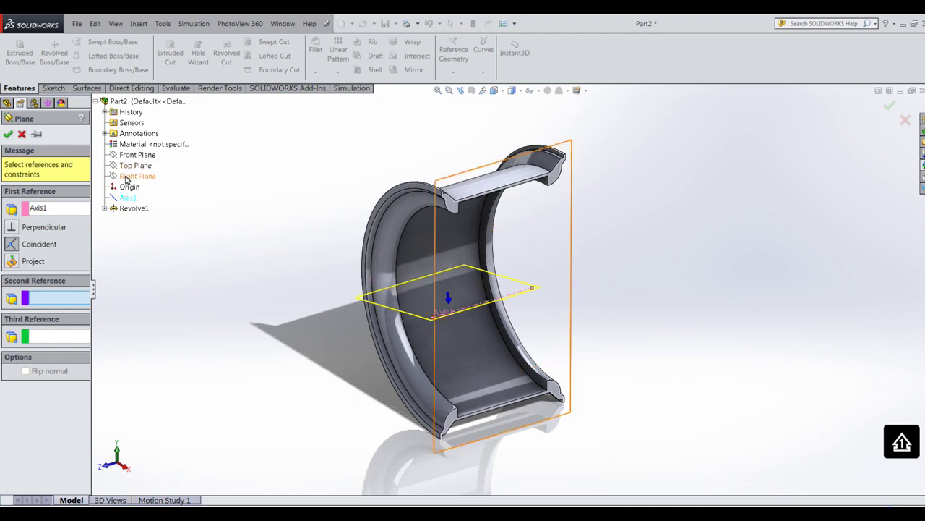
click(52, 296)
click(138, 180)
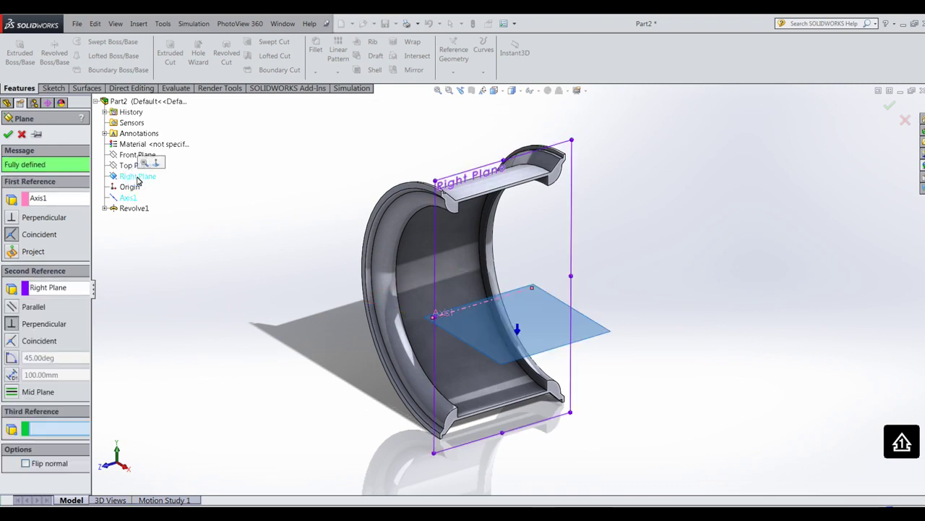
click(29, 322)
click(61, 310)
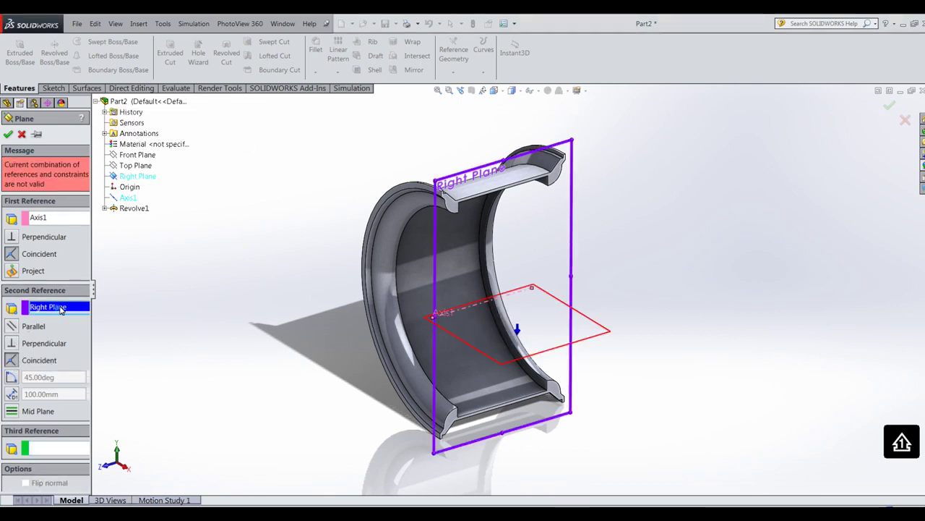
key(Delete)
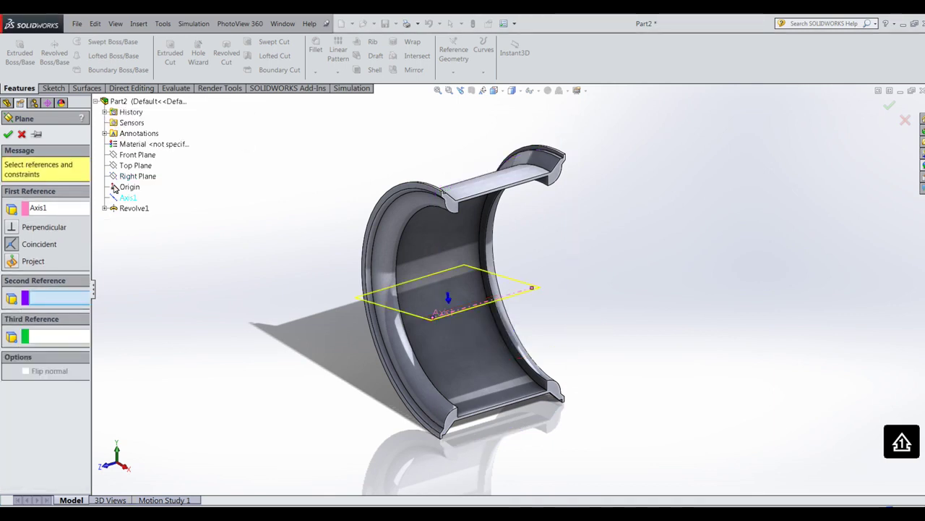
click(135, 165)
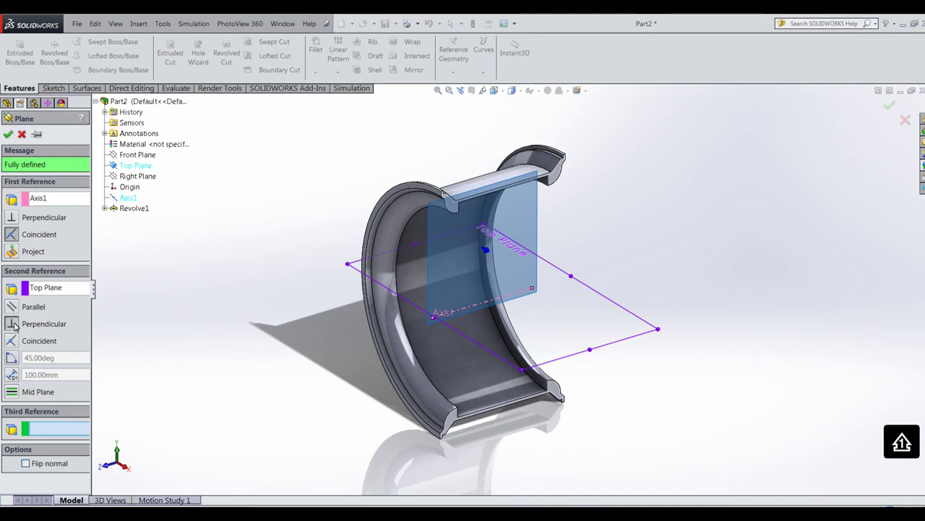
click(8, 134)
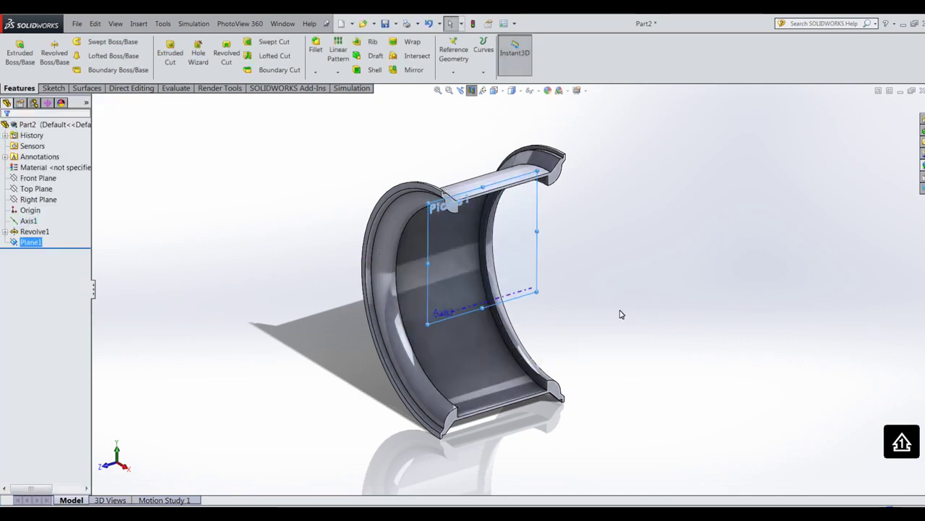
Enlarge the new reference plane's boundary at two opposite corners so it extends beyond the rim section.
middle_drag(619, 314, 574, 310)
drag(543, 300, 615, 456)
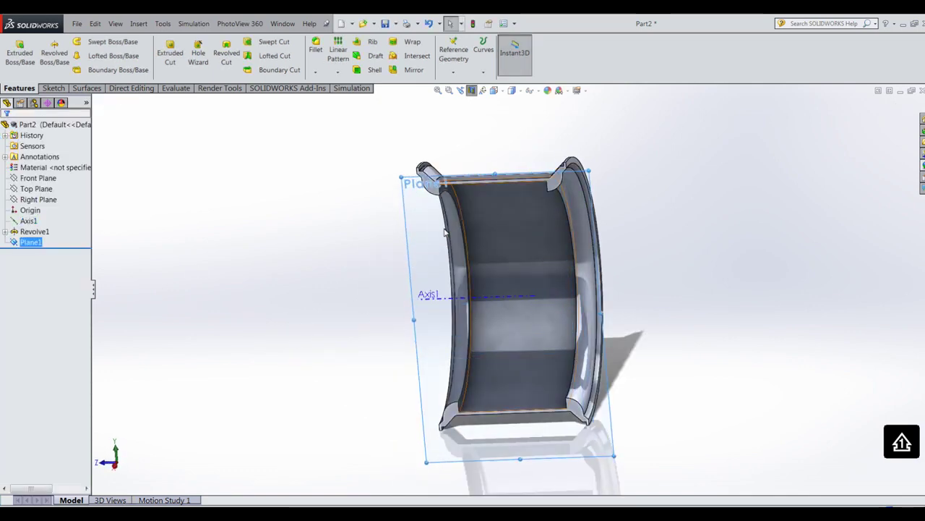
drag(402, 178, 388, 128)
Start a sketch on the new plane in Right view and draw a vertical centerline from the origin to above the rim.
click(495, 90)
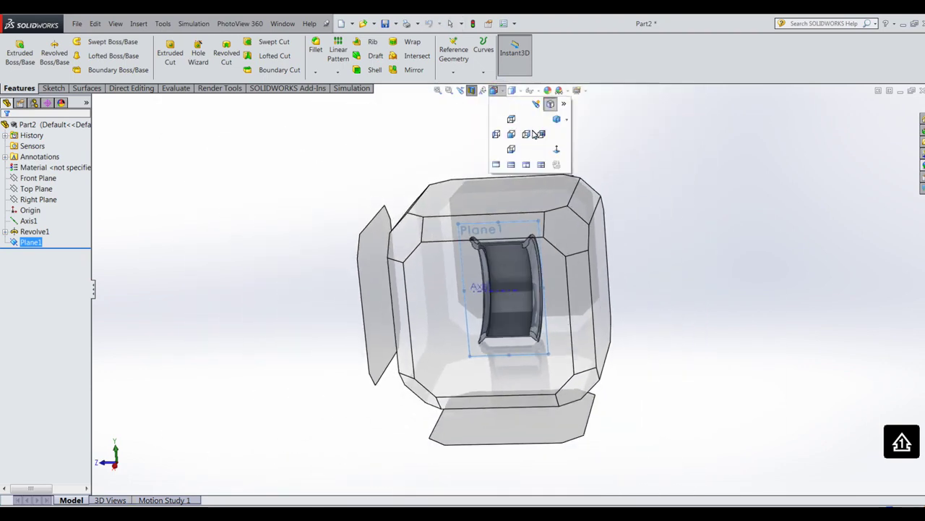
click(488, 251)
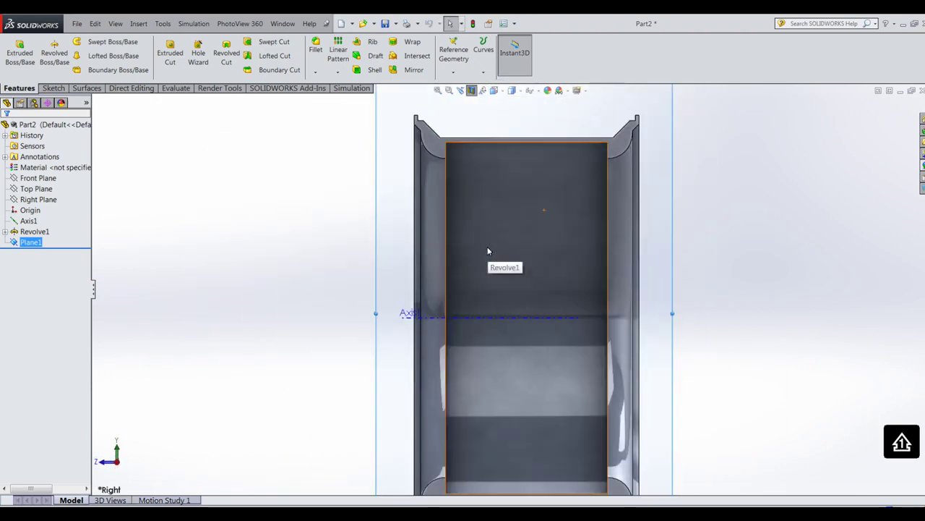
click(52, 88)
click(13, 48)
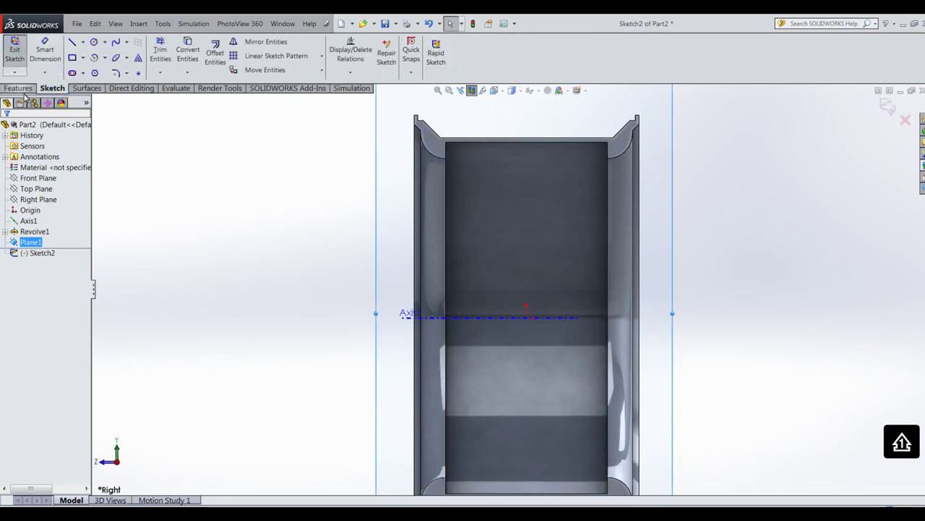
click(83, 42)
click(94, 68)
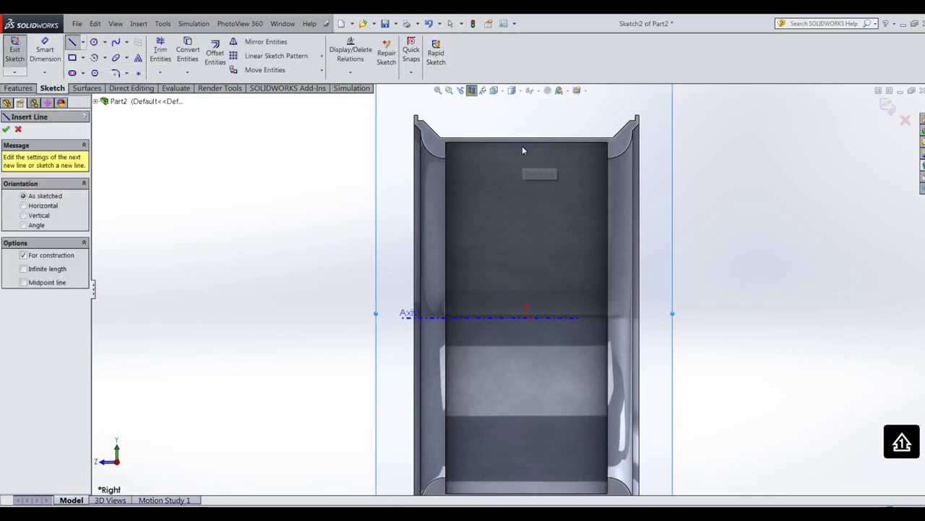
click(526, 316)
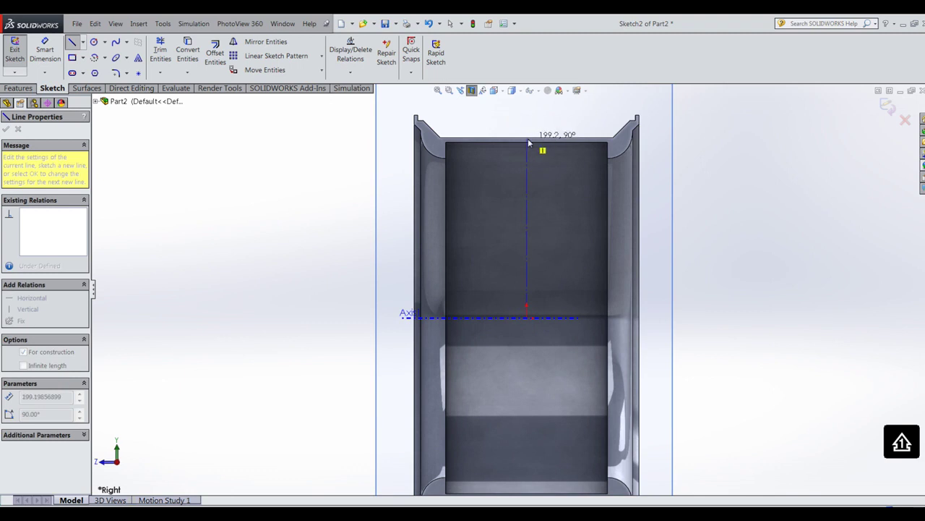
click(527, 115)
key(Escape)
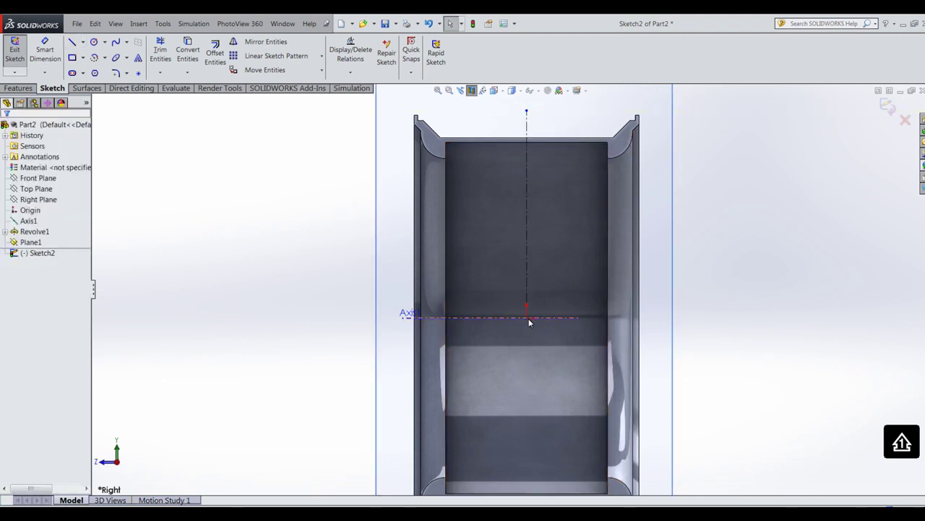
Draw a horizontal centerline about 293 mm long across the rim, slightly above the reference axis.
click(83, 42)
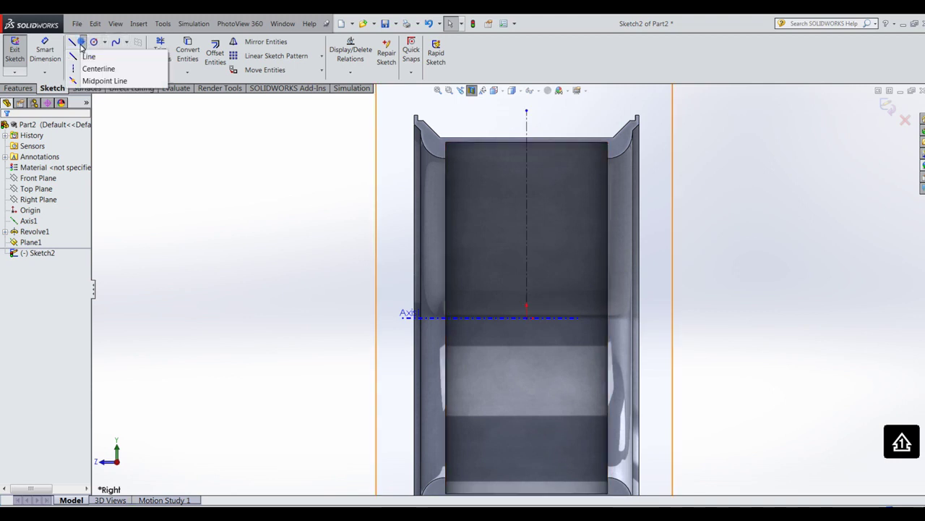
click(73, 66)
click(400, 291)
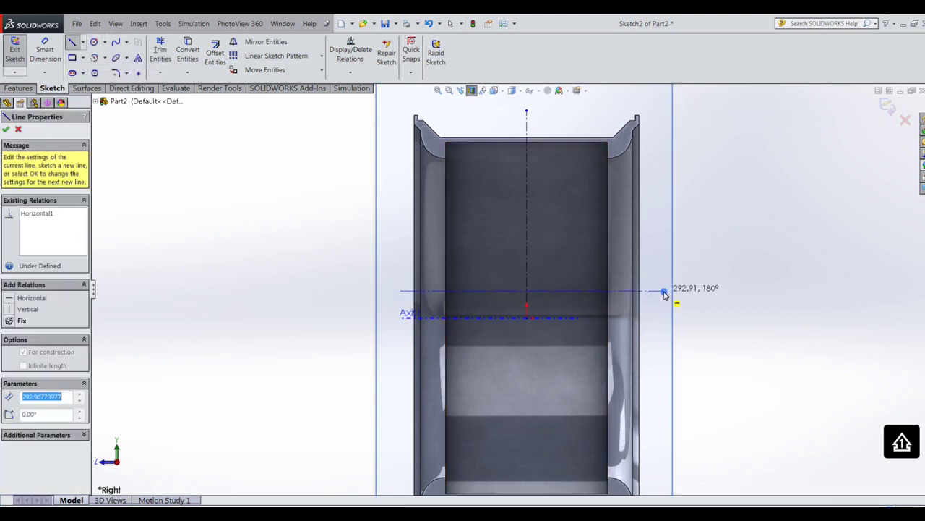
click(665, 291)
key(Escape)
Dimension the horizontal centerline 16 mm from the reference axis.
click(52, 42)
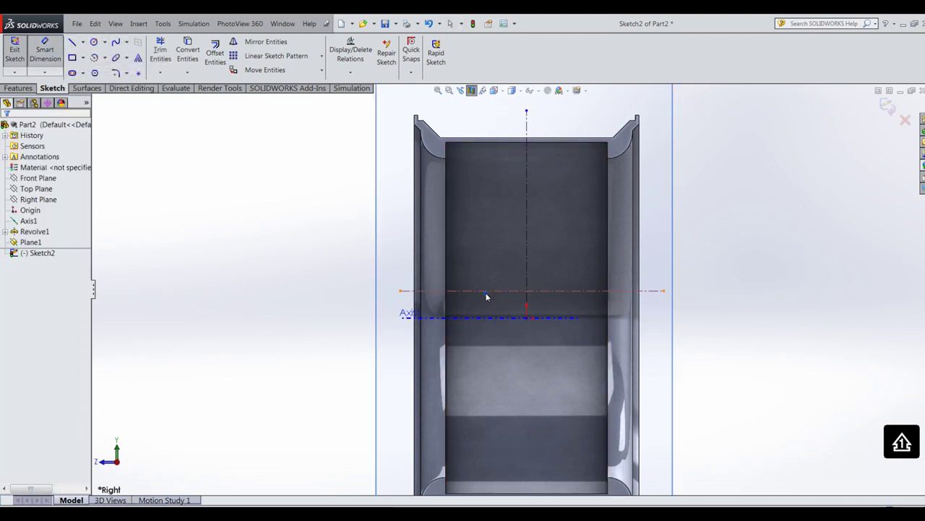
click(487, 295)
click(494, 318)
click(655, 303)
text(1)
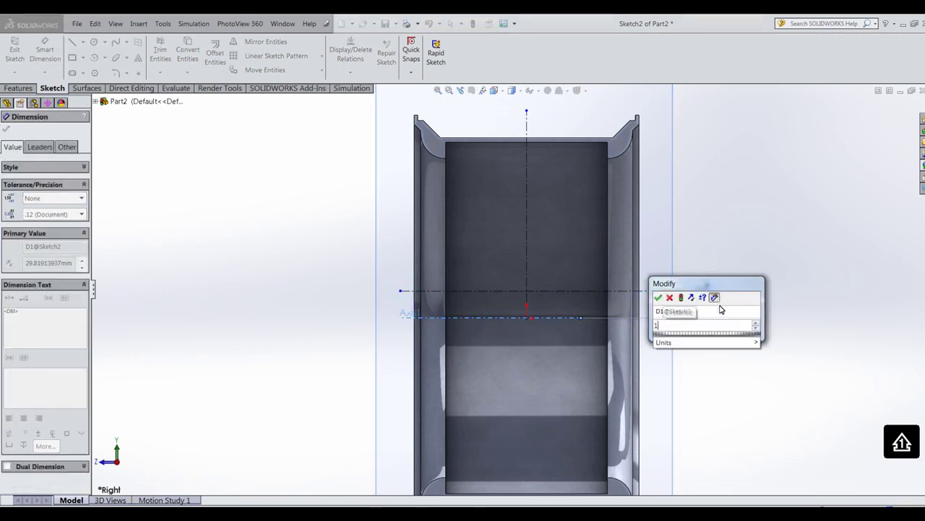
text(6)
key(Return)
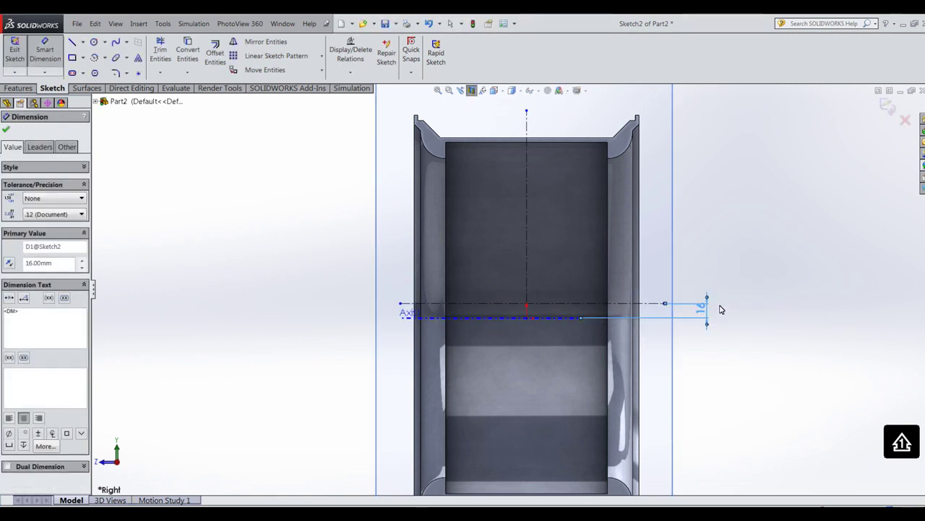
click(6, 131)
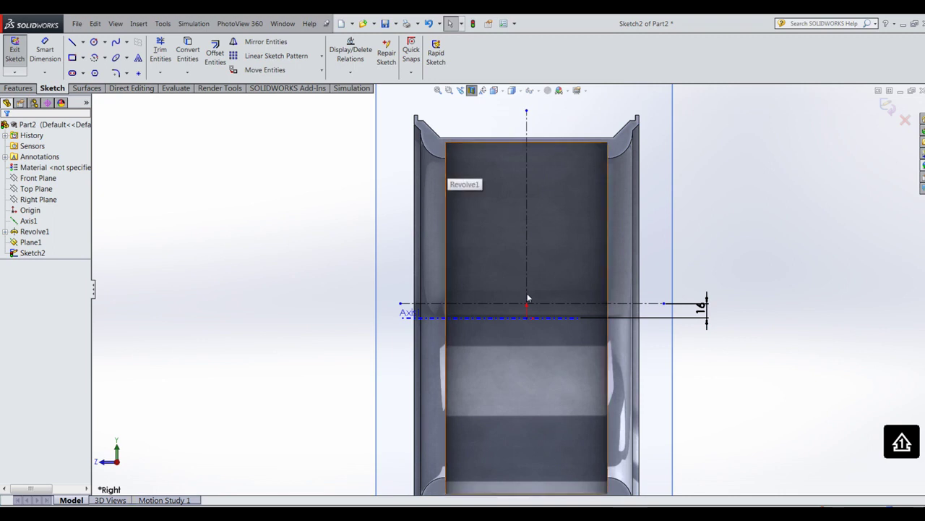
Sketch a line about 41 mm up the vertical centerline from the centerlines' intersection, continuing with a short horizontal line to the left.
key(l)
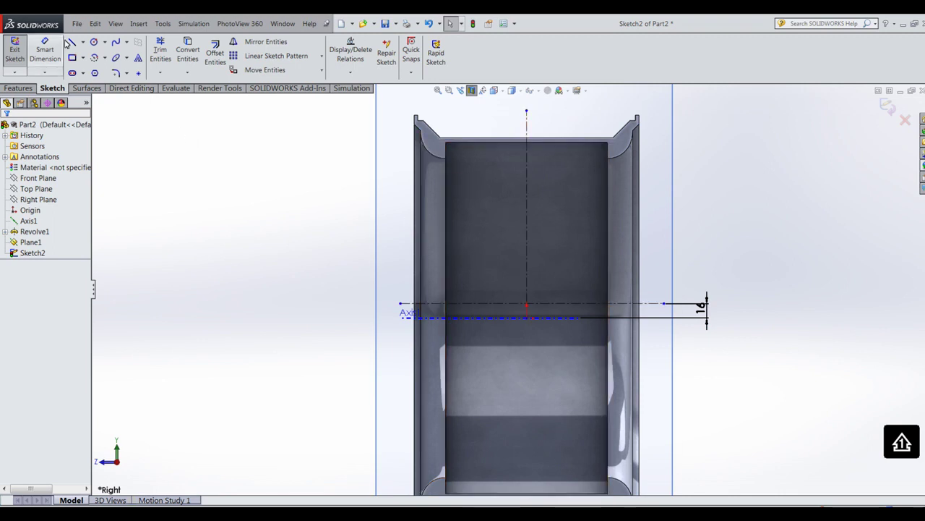
scroll(526, 307, down, 3)
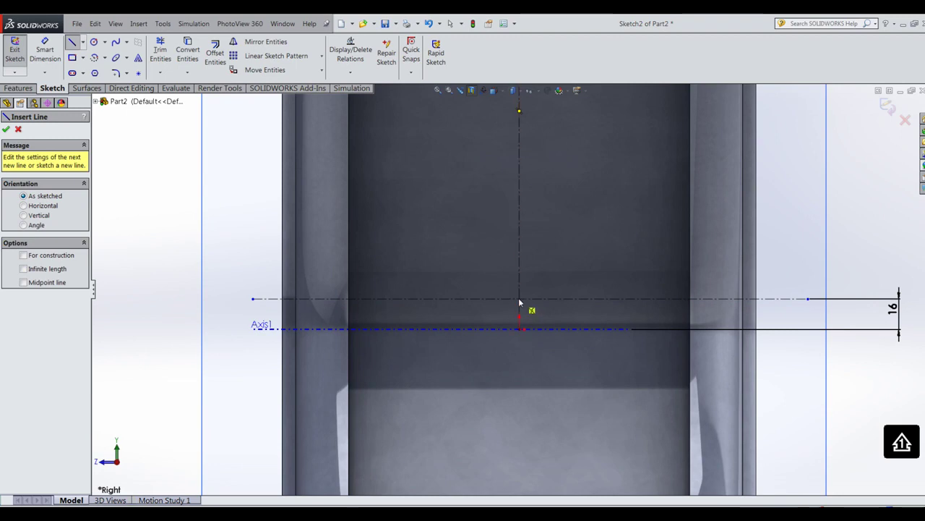
click(519, 298)
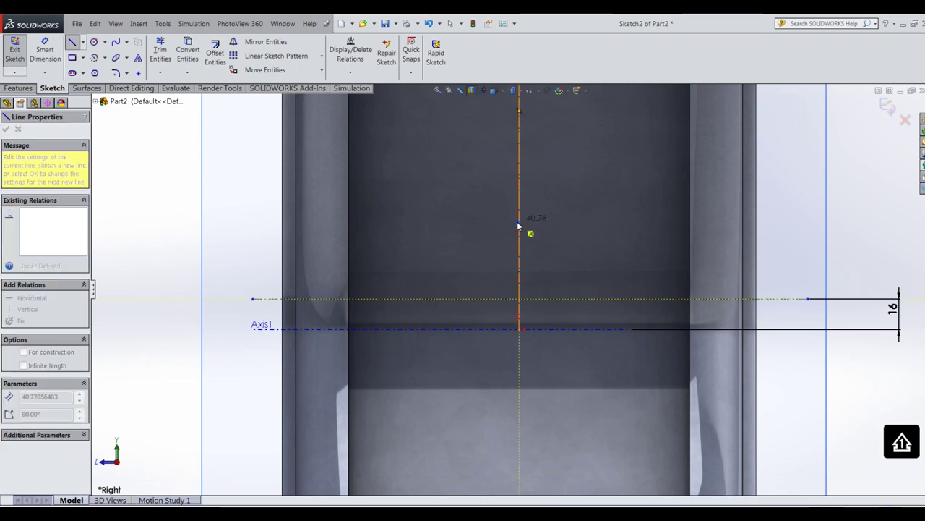
click(518, 222)
click(473, 221)
key(Escape)
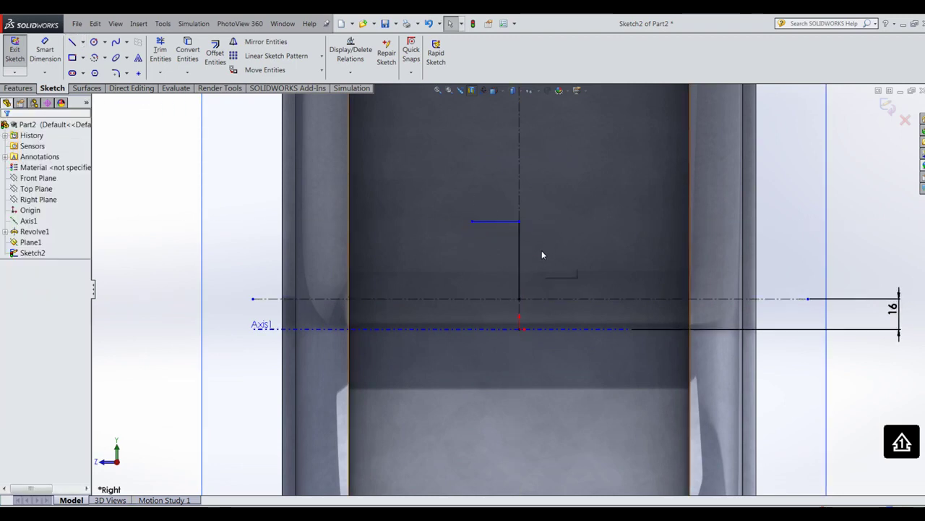
Dimension the vertical line on the centerline to 90 mm.
key(d)
click(521, 254)
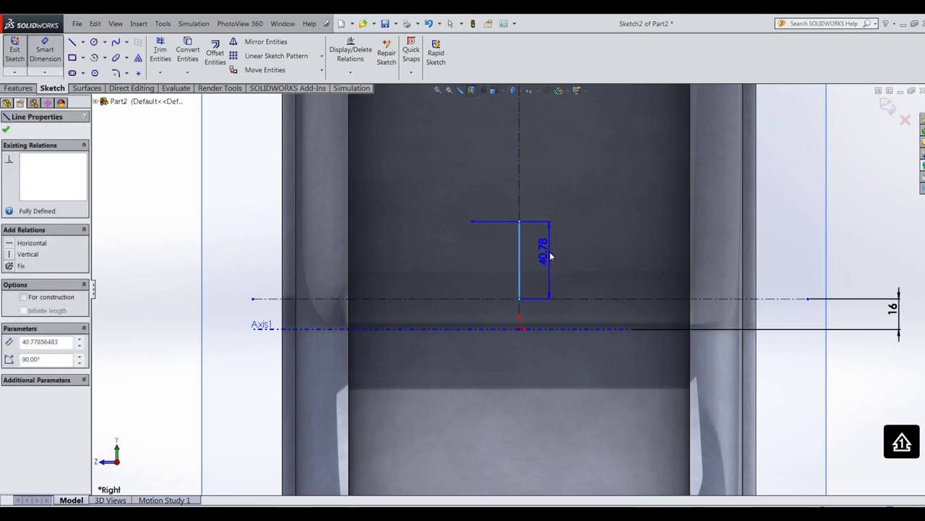
click(550, 255)
text(7)
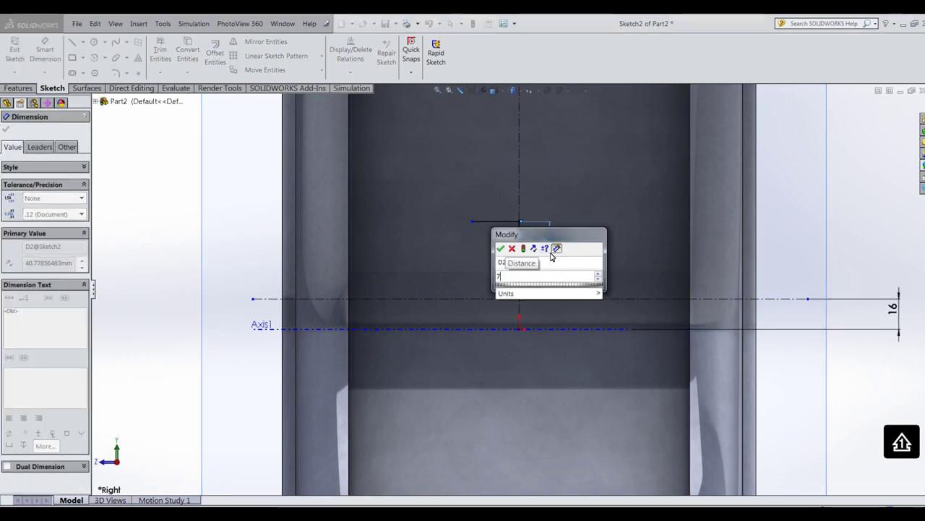
key(BackSpace)
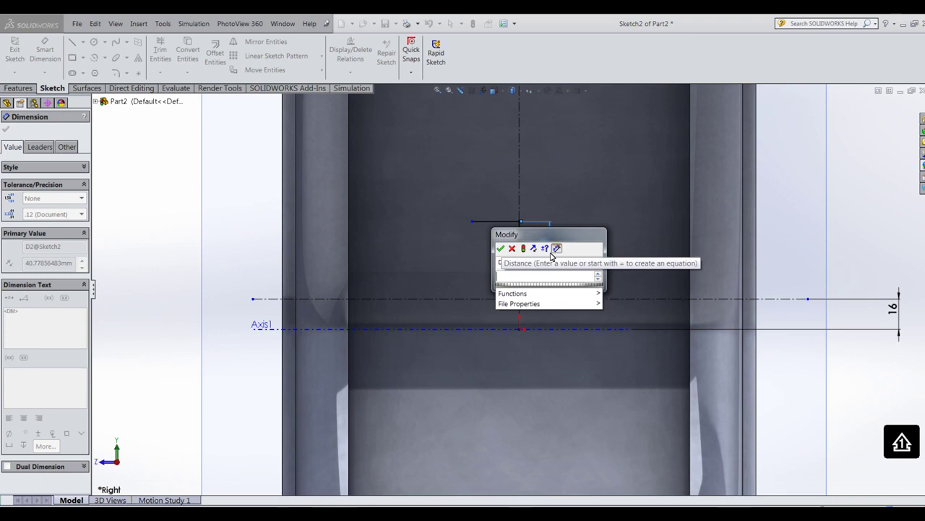
text(90)
key(Return)
key(f)
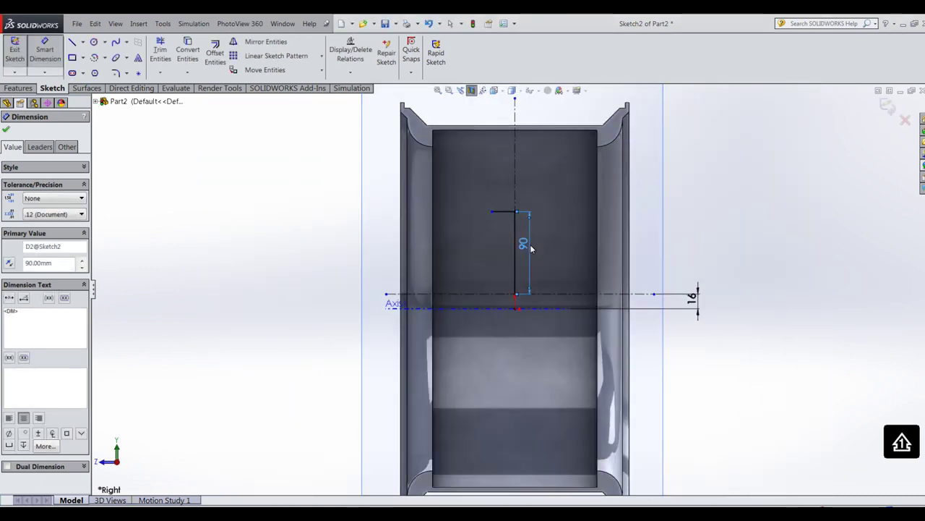
Set the length of the vertical line on the centerline to 75 mm.
double_click(525, 246)
text(75)
key(Return)
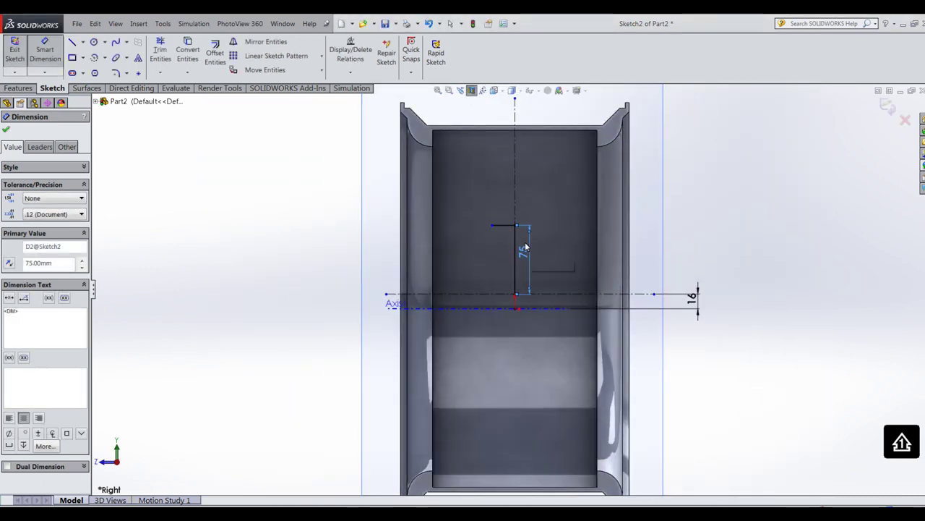
Dimension the short horizontal line at the top of the vertical line to 25 mm.
click(507, 216)
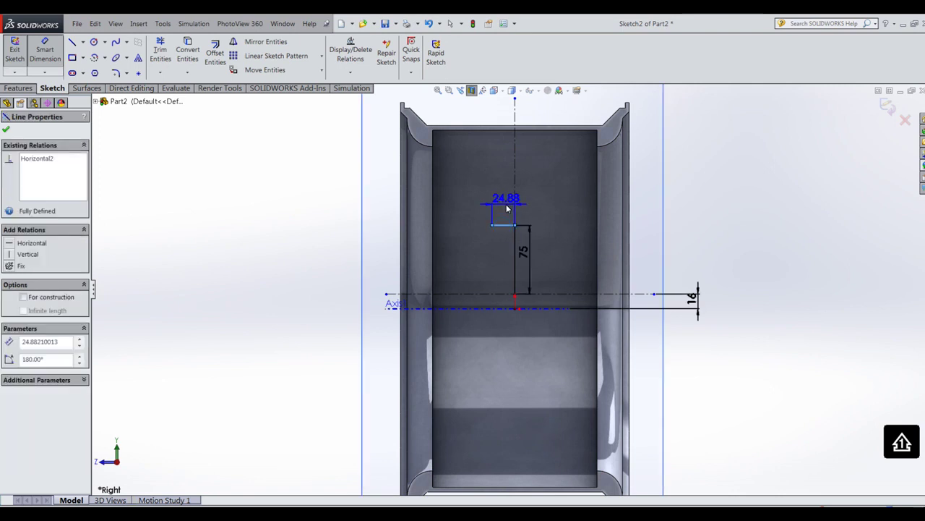
click(506, 210)
text(25)
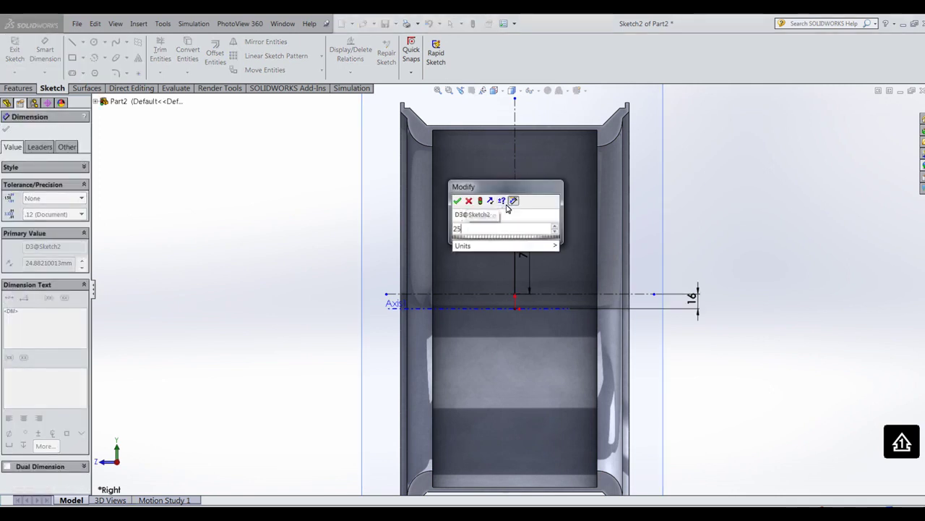
key(Return)
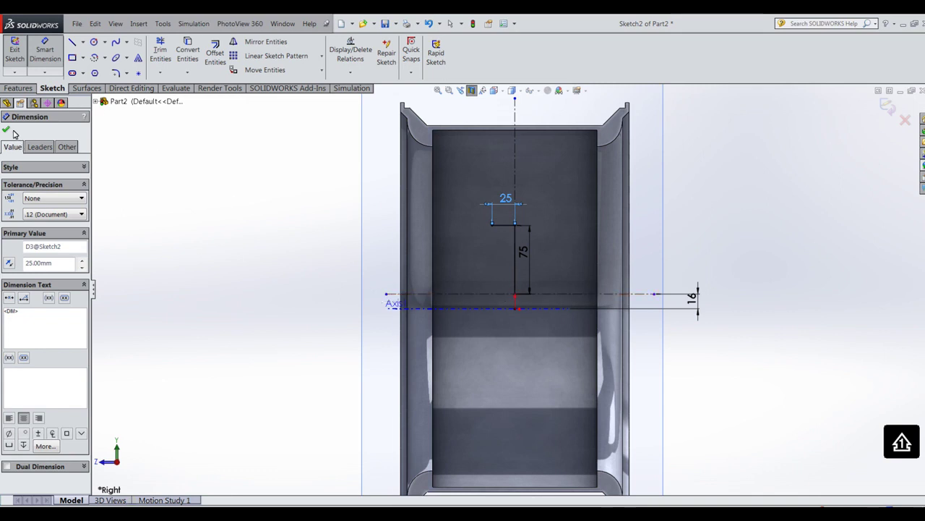
Draw a horizontal line about 141 mm long from the centerlines' intersection to the left end of the horizontal centerline.
click(71, 42)
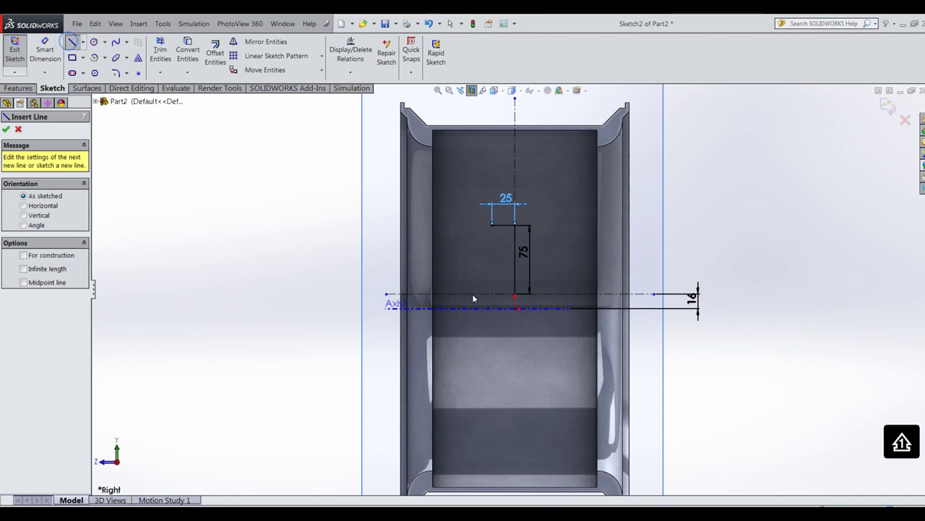
click(515, 294)
click(387, 295)
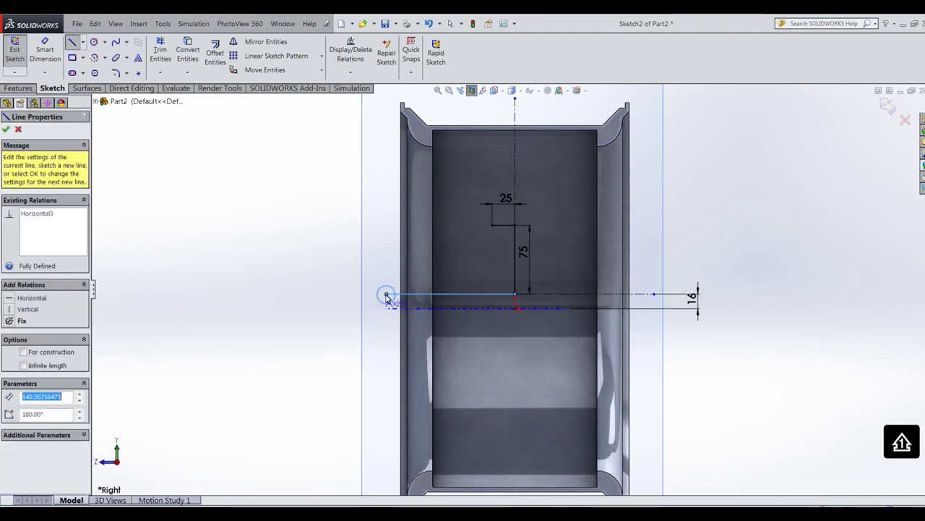
key(Escape)
Dimension the long horizontal line to 140 mm.
click(40, 50)
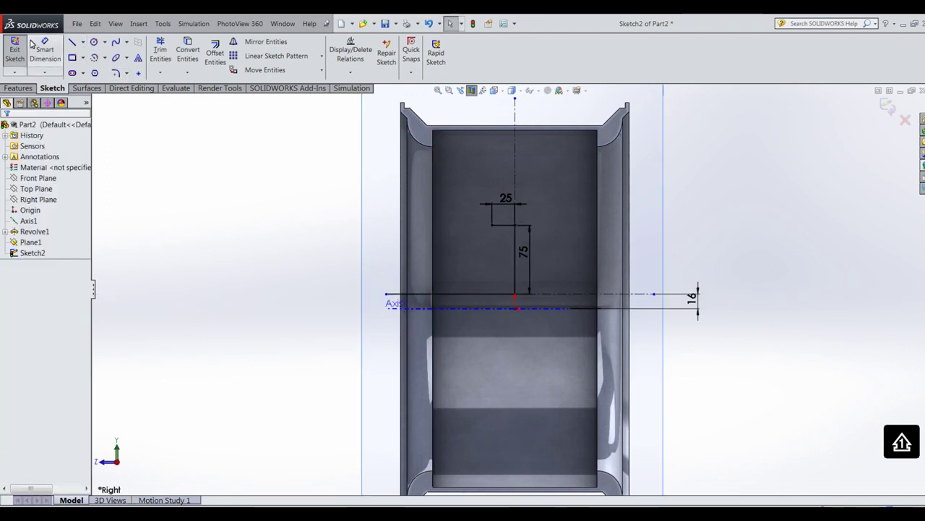
click(466, 299)
click(461, 324)
text(1)
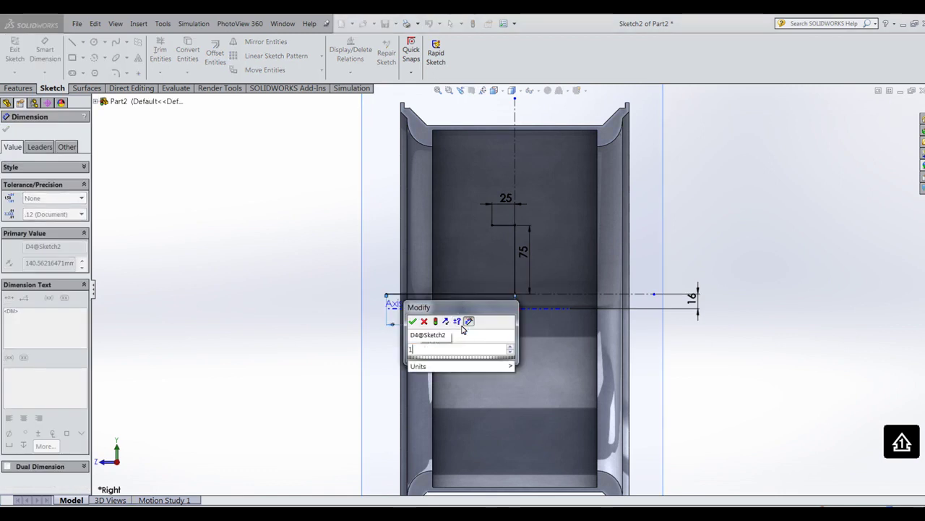
text(40)
key(Return)
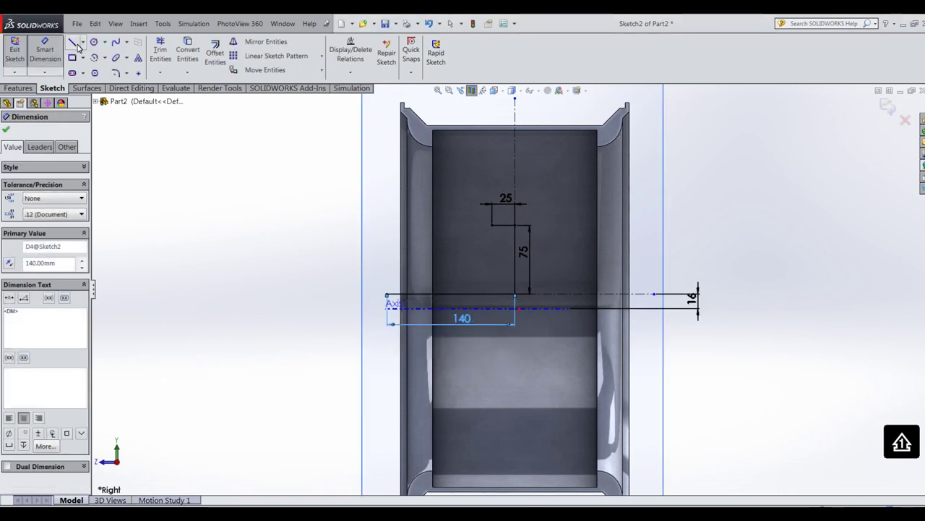
Draw a vertical line upward from the left end of the 140 mm line and dimension it to 75 mm.
click(75, 44)
click(388, 295)
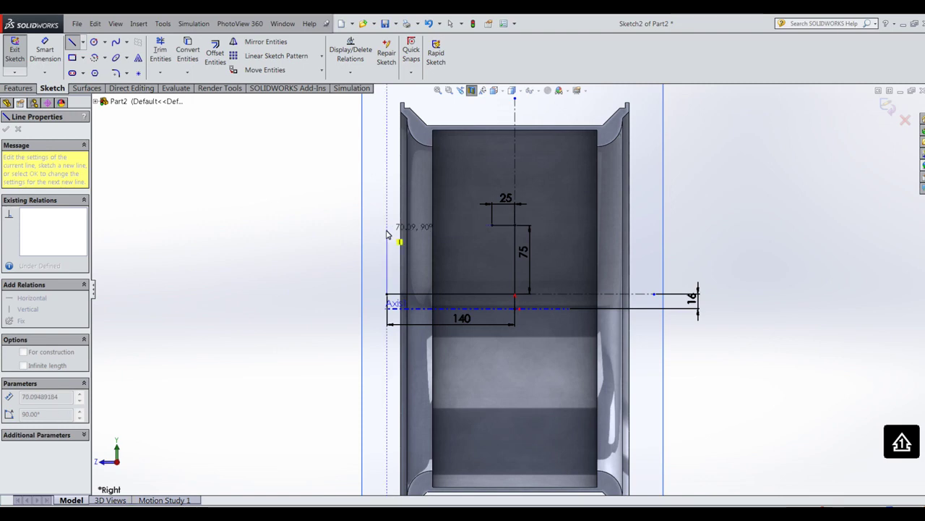
click(388, 226)
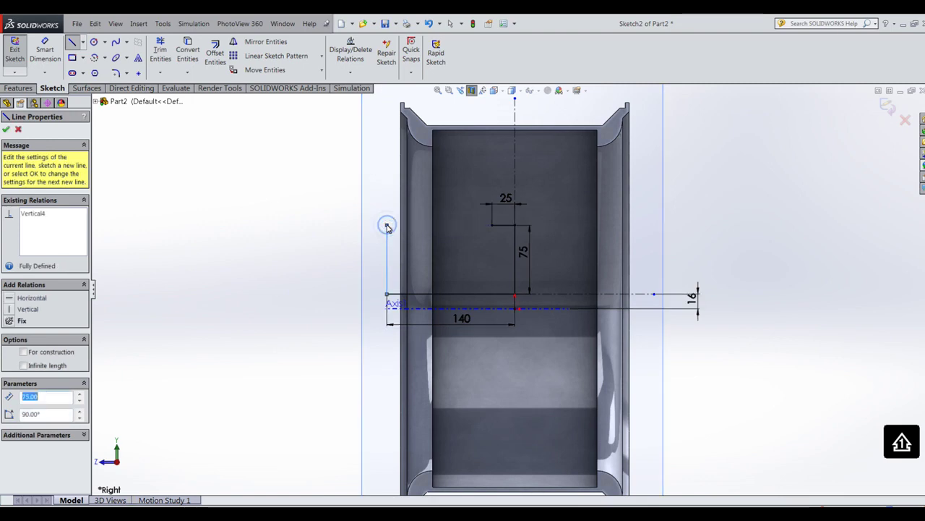
key(Escape)
click(49, 47)
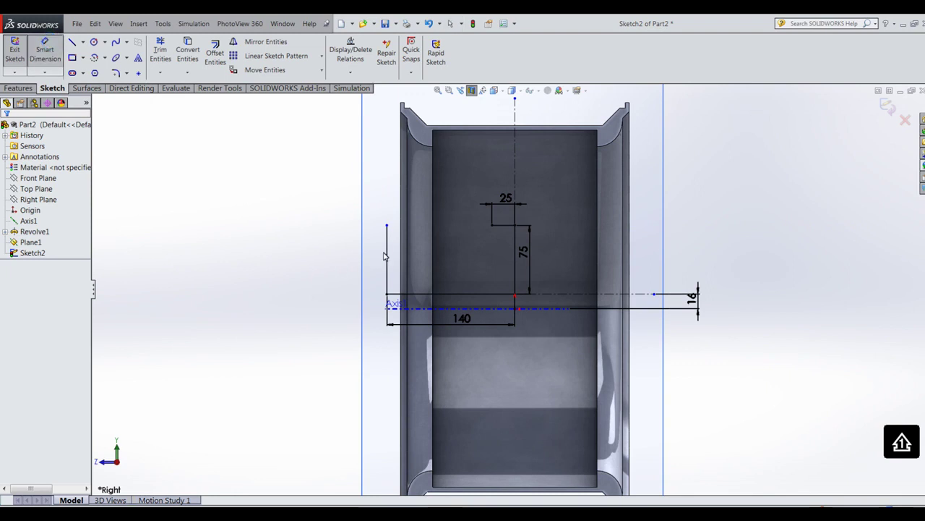
click(337, 260)
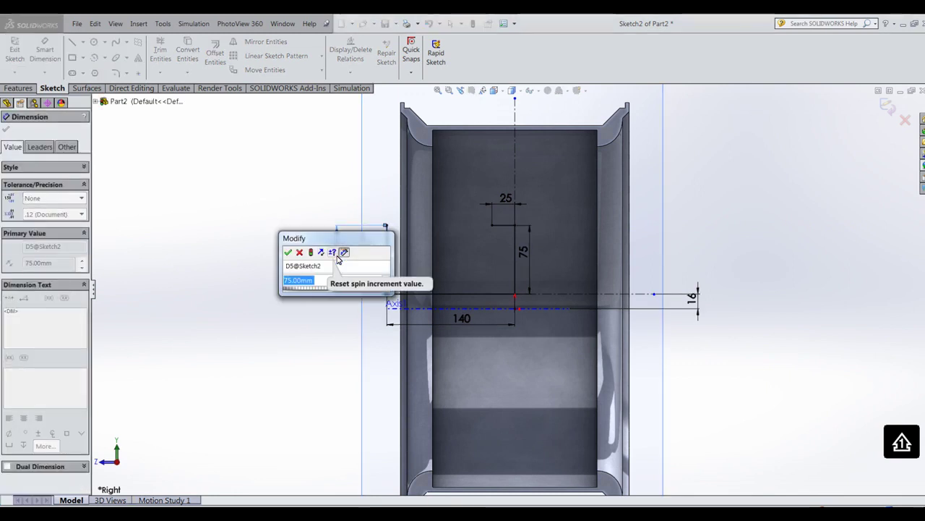
key(Return)
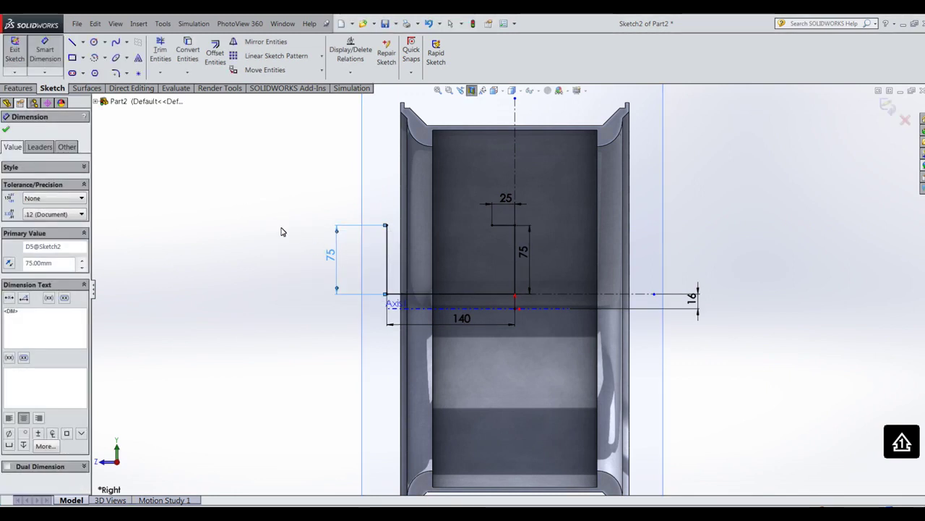
click(8, 129)
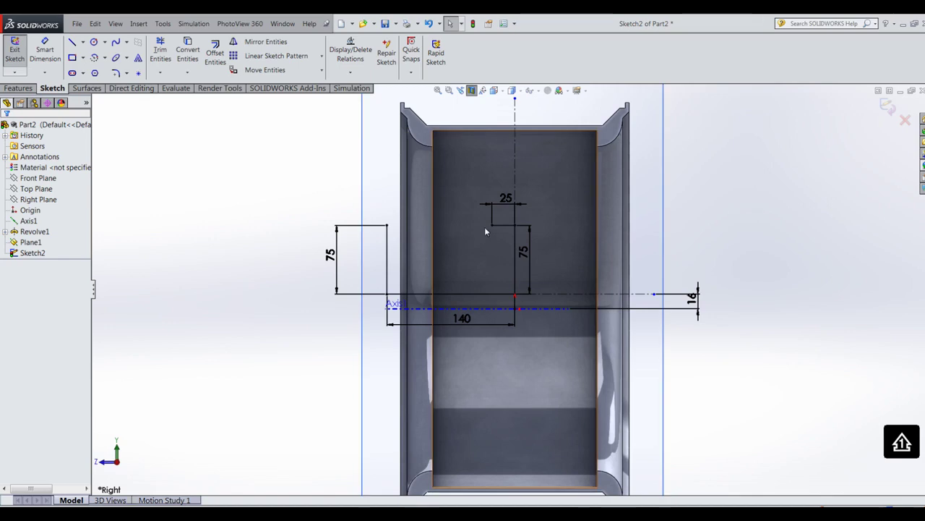
Create intersection curves between the sketch plane and the left rim flange's curved inner face and adjacent lip face.
click(163, 24)
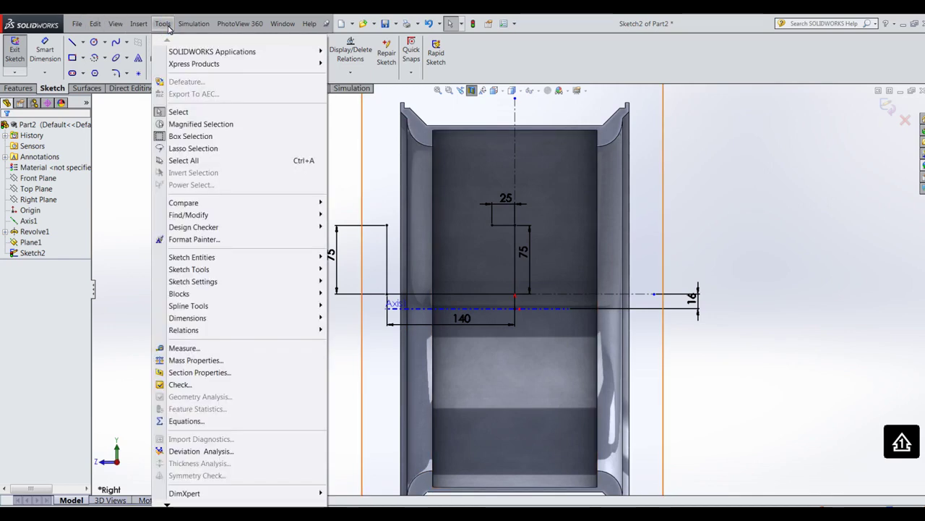
mouse_move(214, 269)
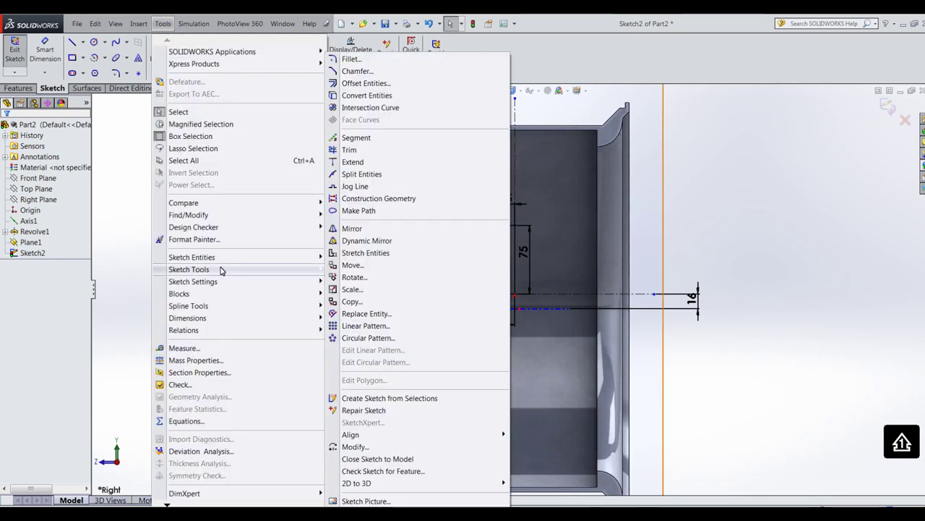
click(368, 107)
mouse_move(299, 200)
middle_down()
mouse_move(311, 209)
mouse_move(404, 147)
middle_up()
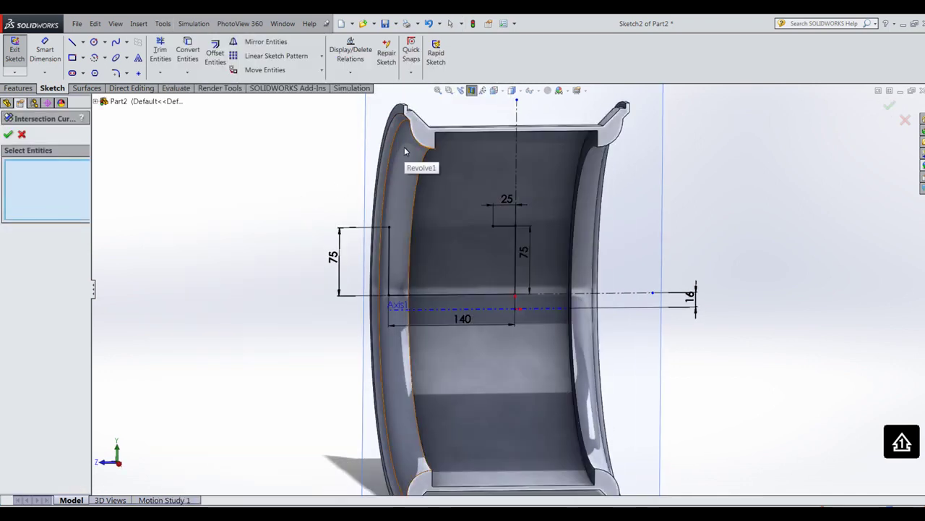
click(404, 147)
click(400, 122)
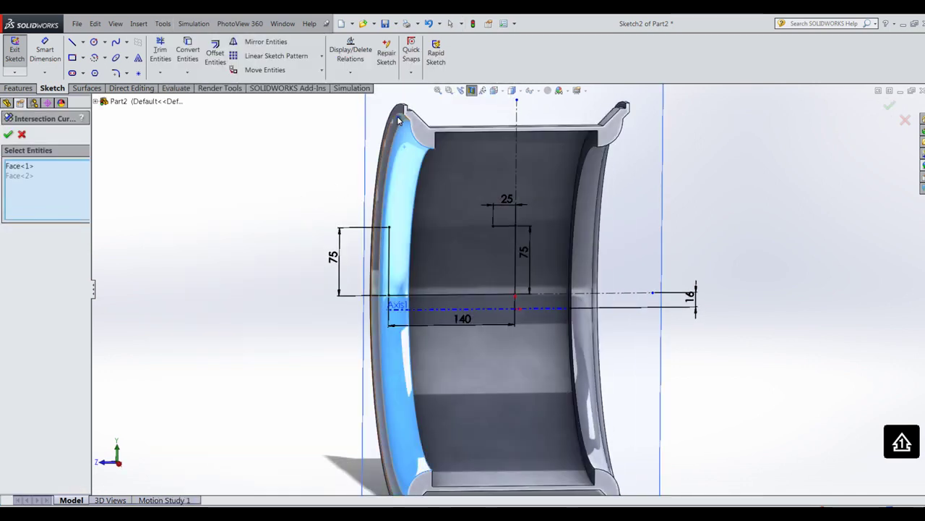
click(8, 135)
key(f)
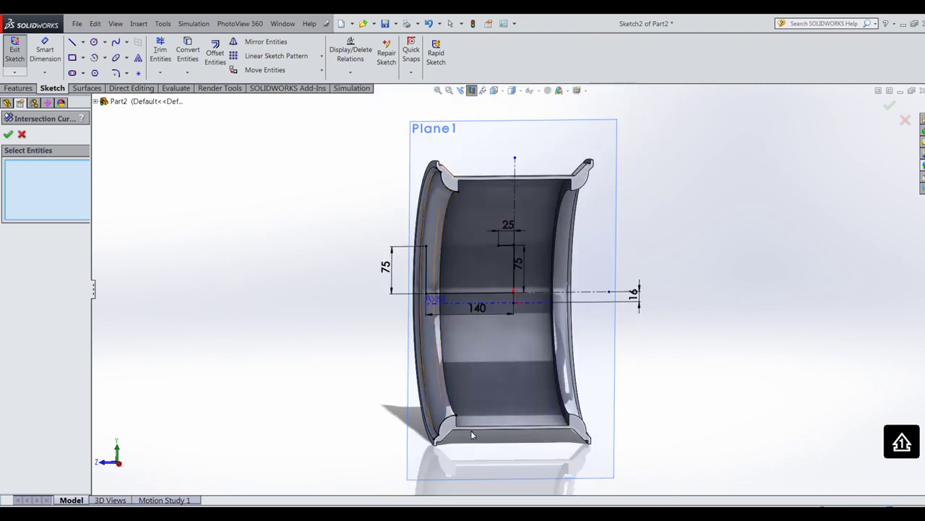
click(444, 425)
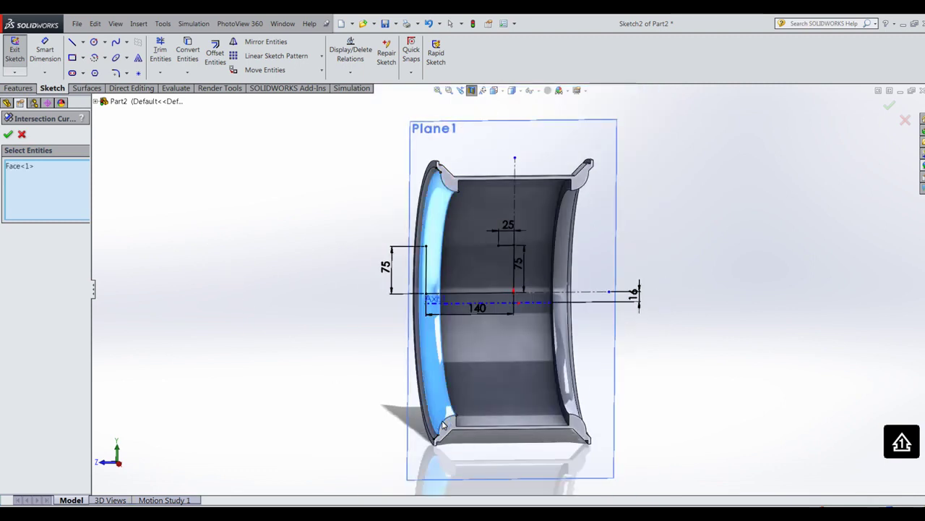
click(8, 134)
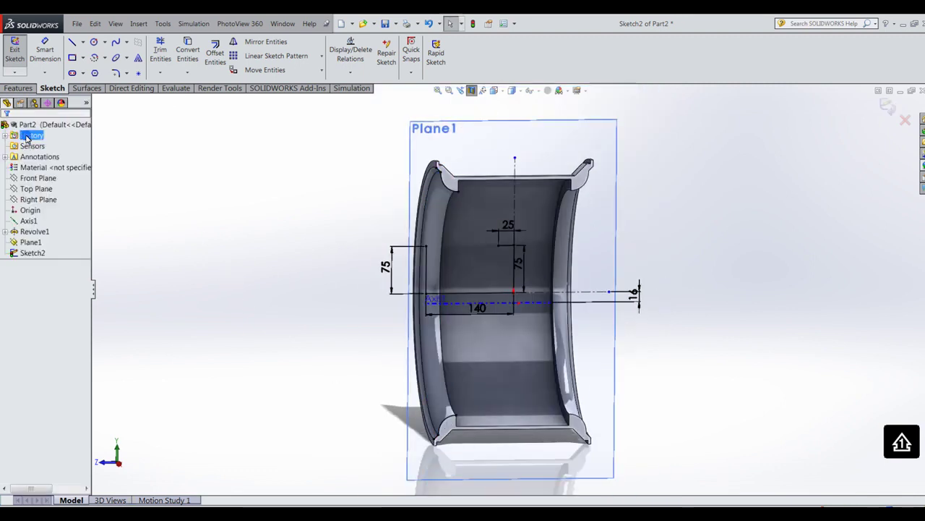
click(443, 422)
key(Escape)
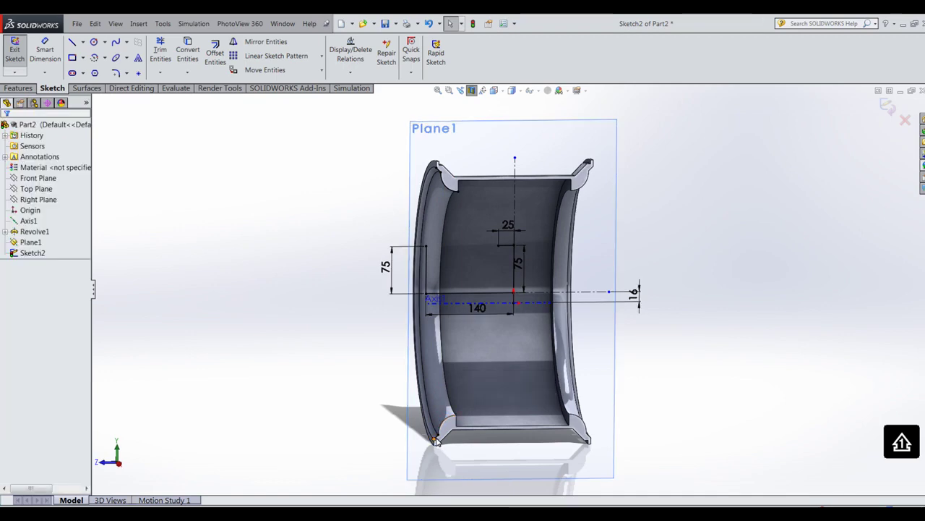
scroll(443, 426, down, 3)
click(449, 414)
key(Escape)
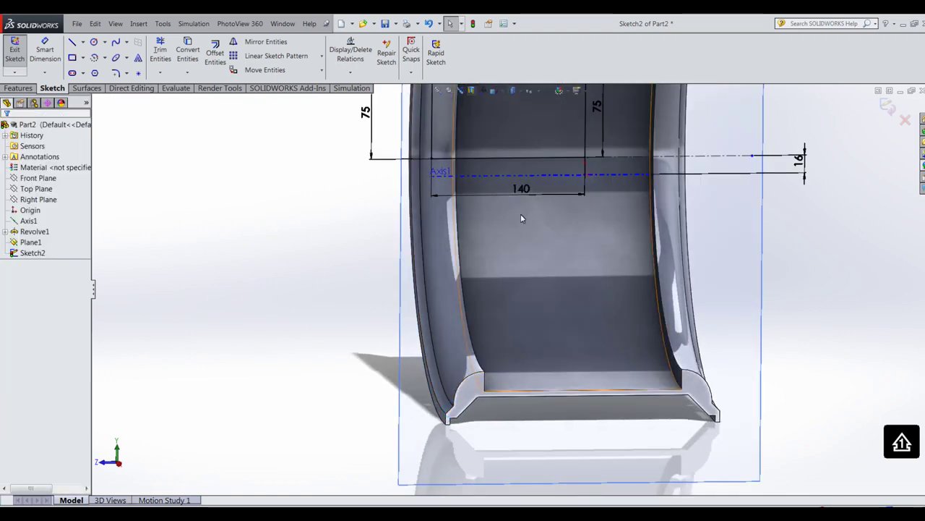
Draw a two-point spline from the left end of the 25 mm line to the lower corner of the left rim section.
scroll(521, 213, up, 5)
scroll(513, 190, down, 3)
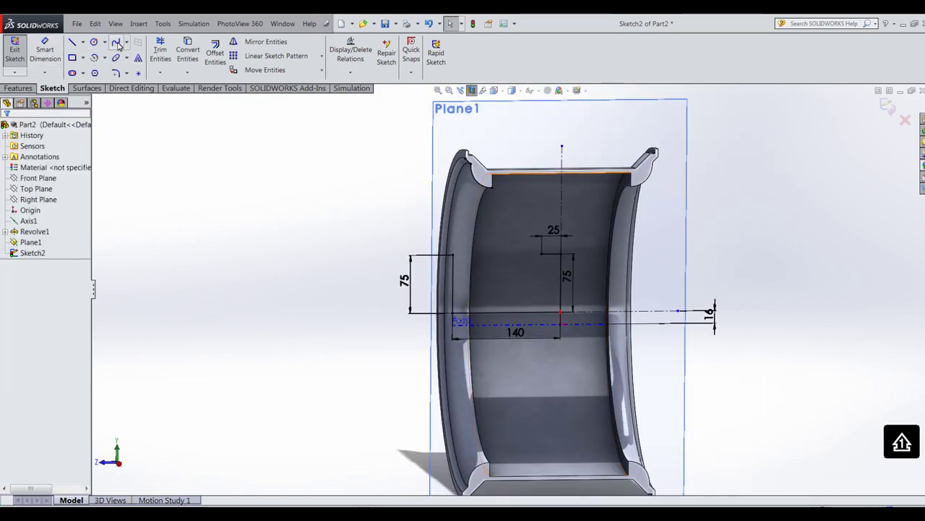
click(118, 43)
click(542, 254)
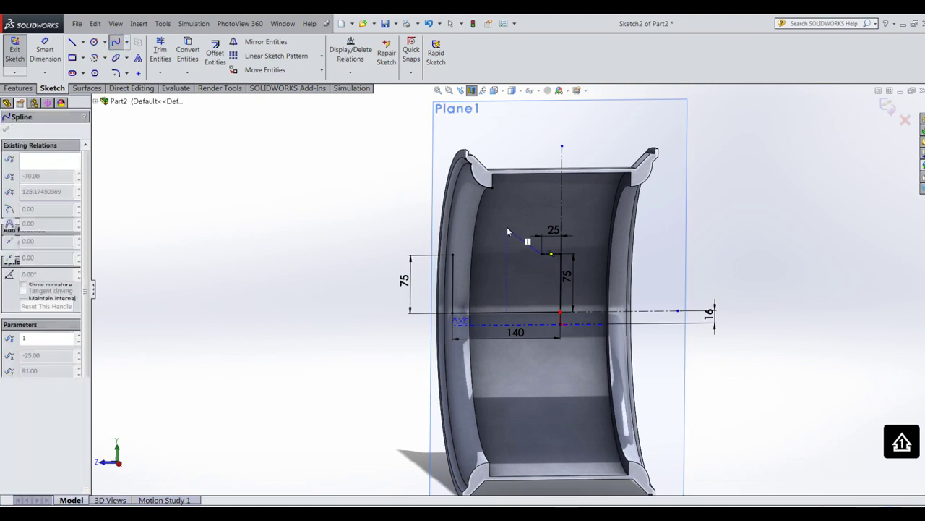
double_click(494, 192)
key(Escape)
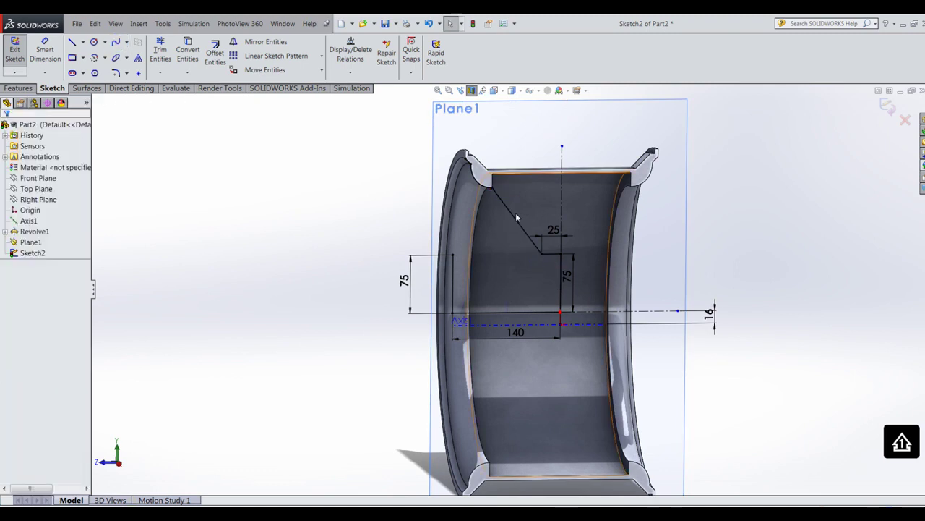
Open the length dimension of the vertical line on the centerline for editing.
double_click(568, 282)
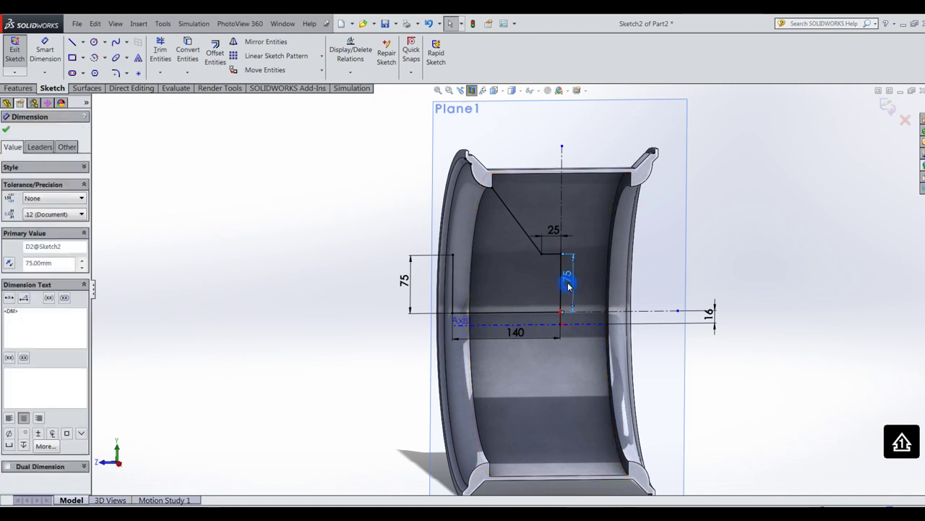
click(738, 247)
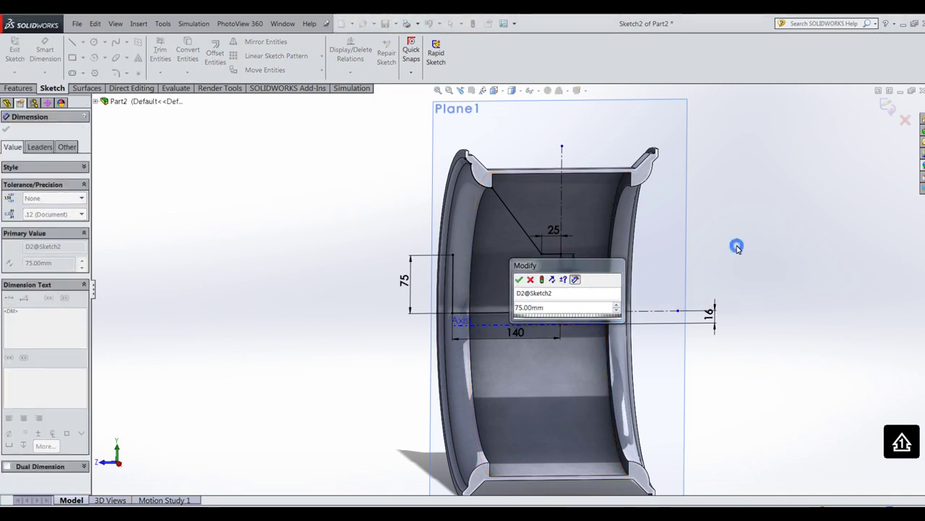
click(519, 280)
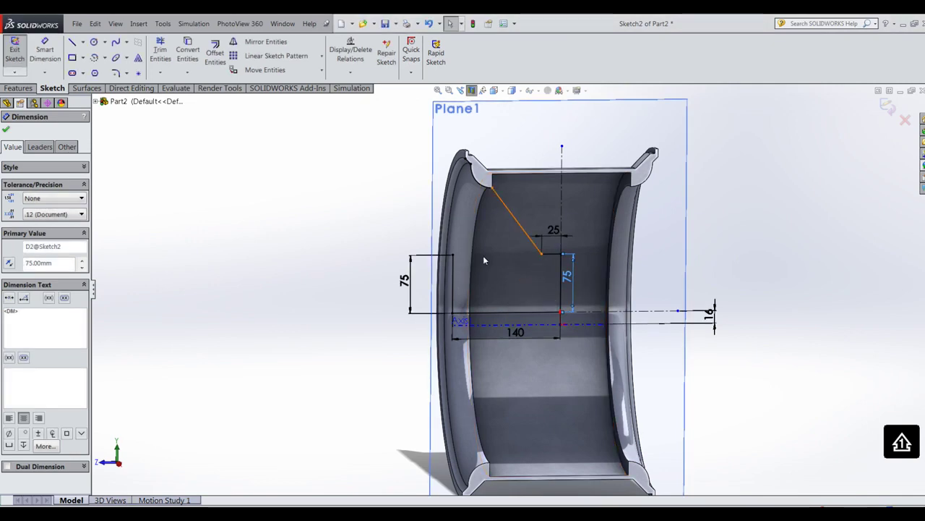
scroll(494, 249, down, 2)
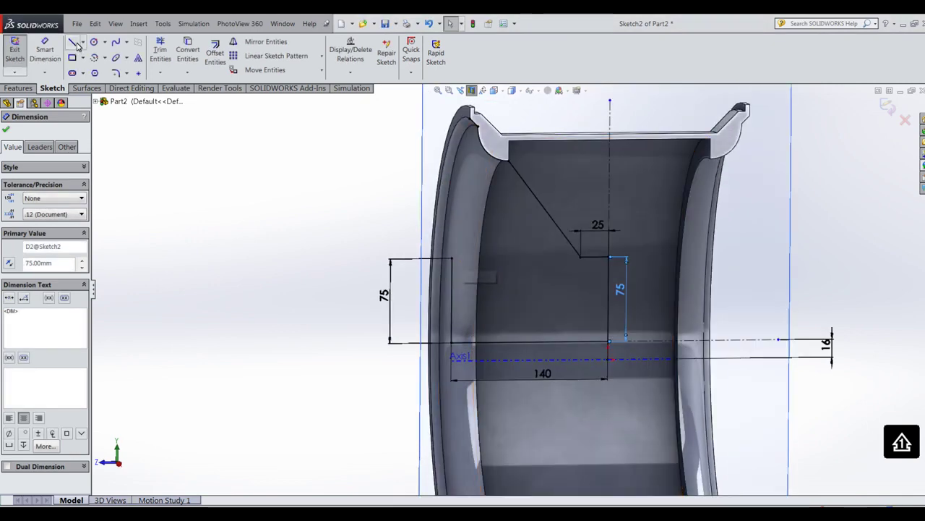
Draw a short horizontal line rightward from the upper end of the left 75 mm vertical line and dimension it to 8 mm.
key(l)
click(458, 259)
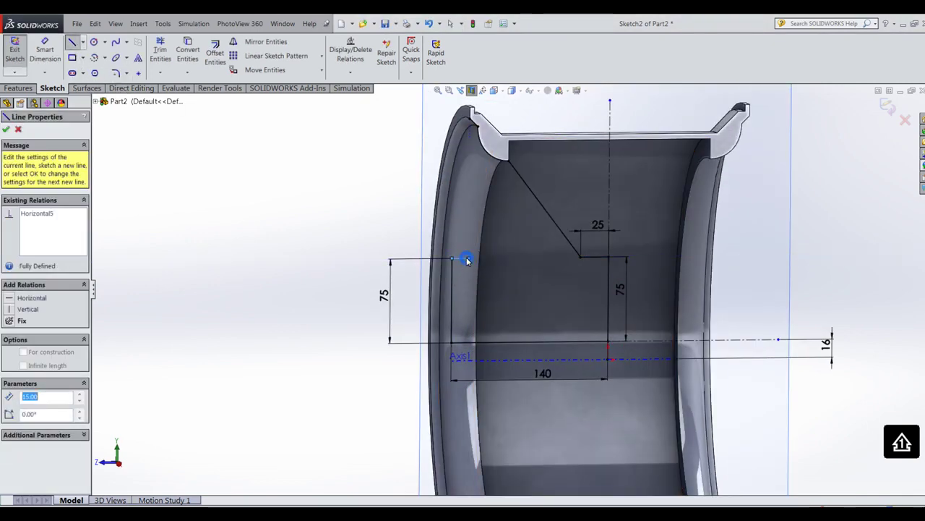
click(468, 258)
key(Escape)
scroll(451, 237, down, 2)
key(d)
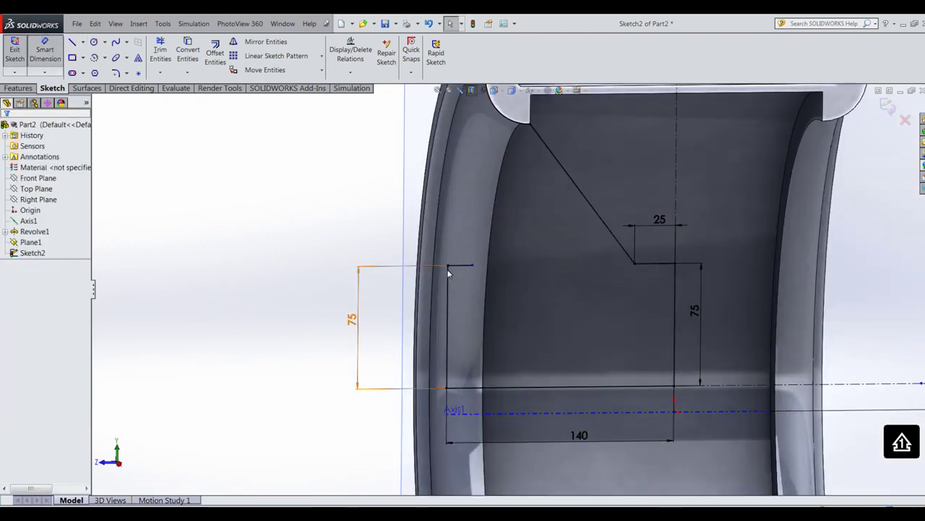
click(460, 266)
click(463, 289)
text(8)
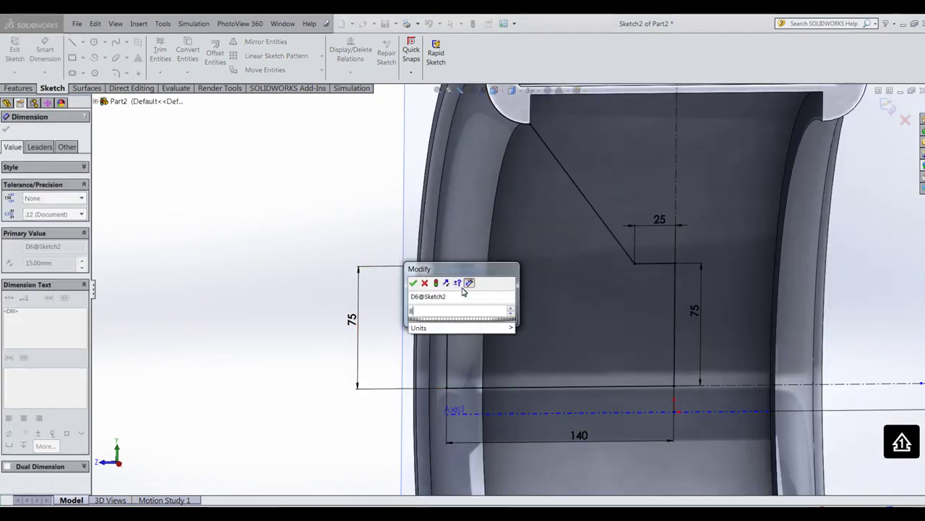
key(Return)
click(116, 73)
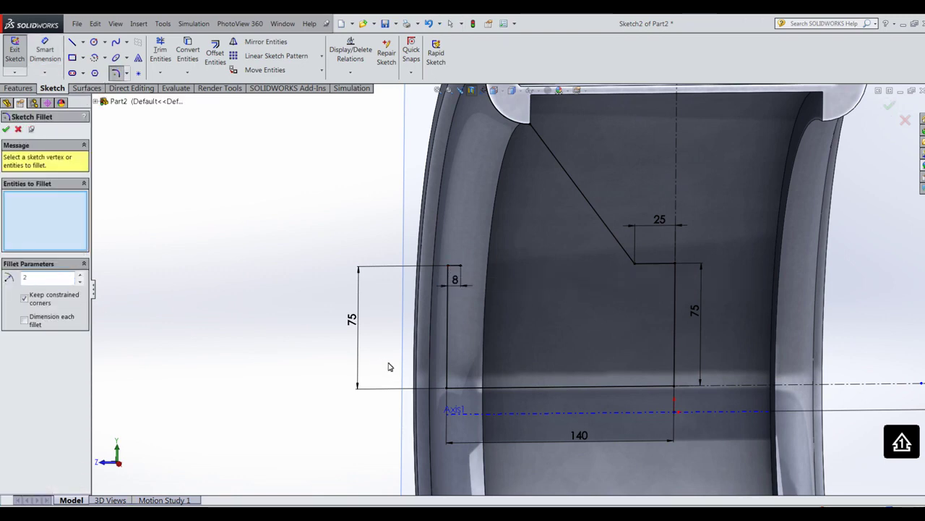
click(19, 130)
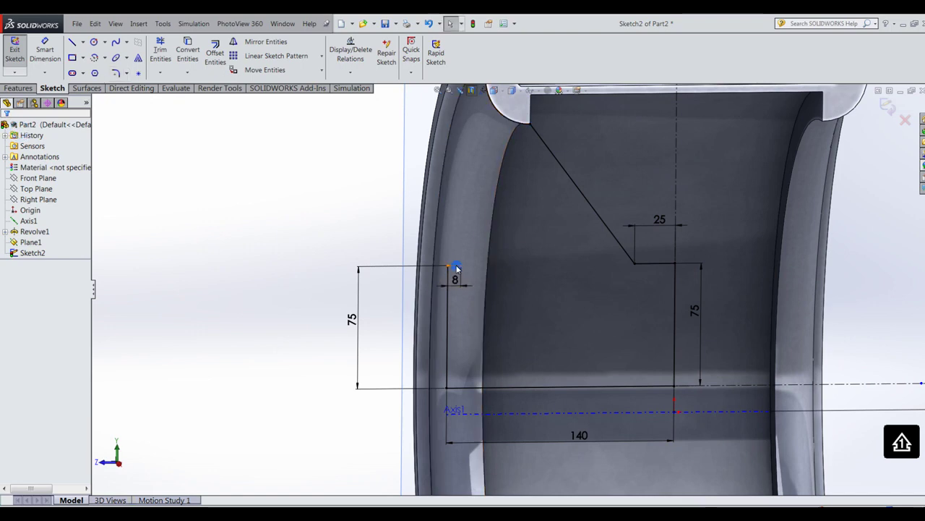
Delete the 8 mm horizontal line and the 75 mm vertical line at the left end of the 140 mm line.
click(457, 268)
key(Delete)
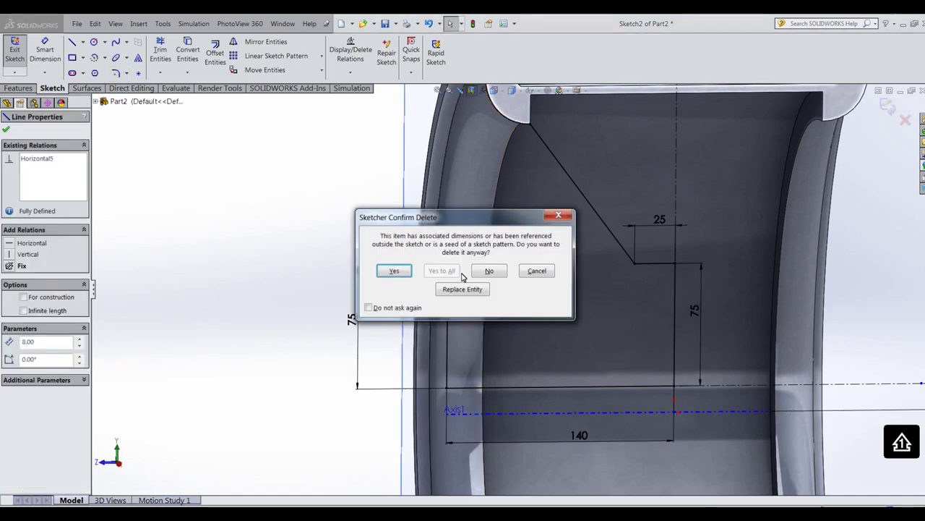
click(394, 272)
click(448, 307)
key(Delete)
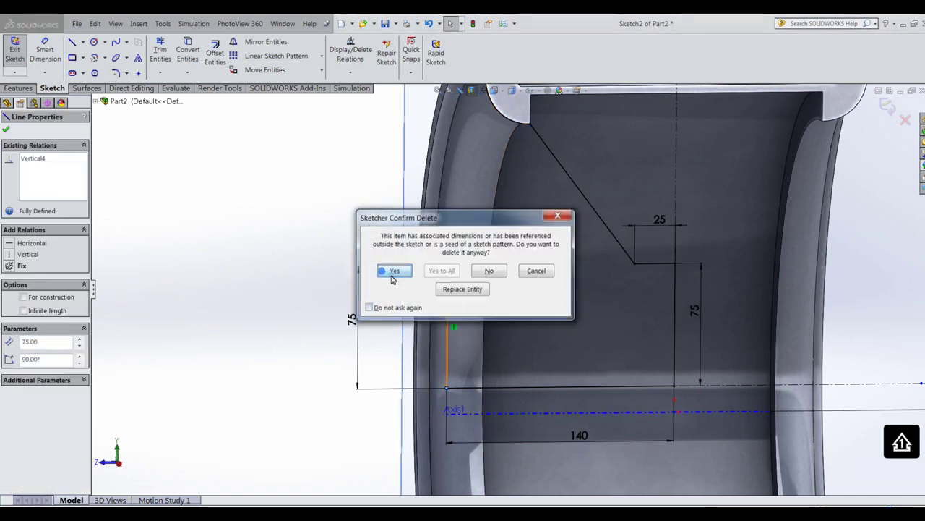
click(395, 270)
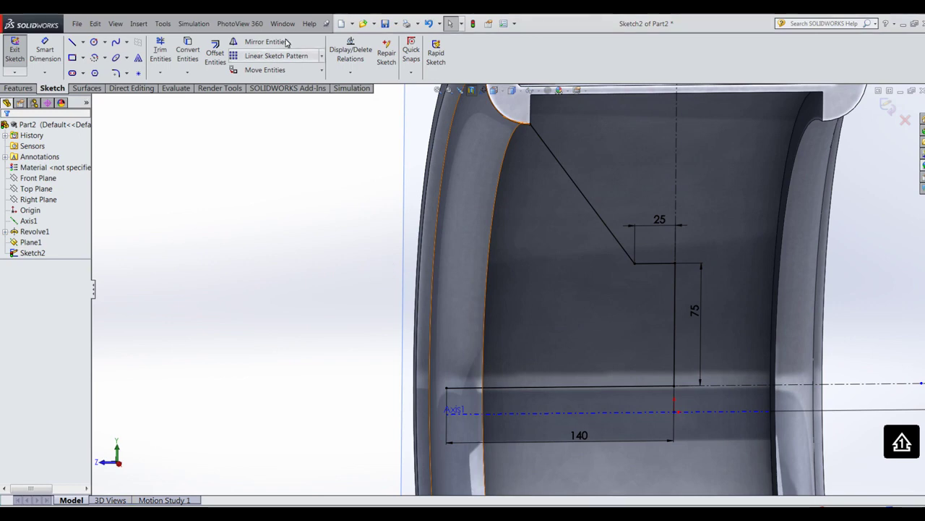
In the Right view, draw a horizontal centerline about 161 mm long leftward from the left end of the 25 mm line.
click(494, 90)
click(526, 134)
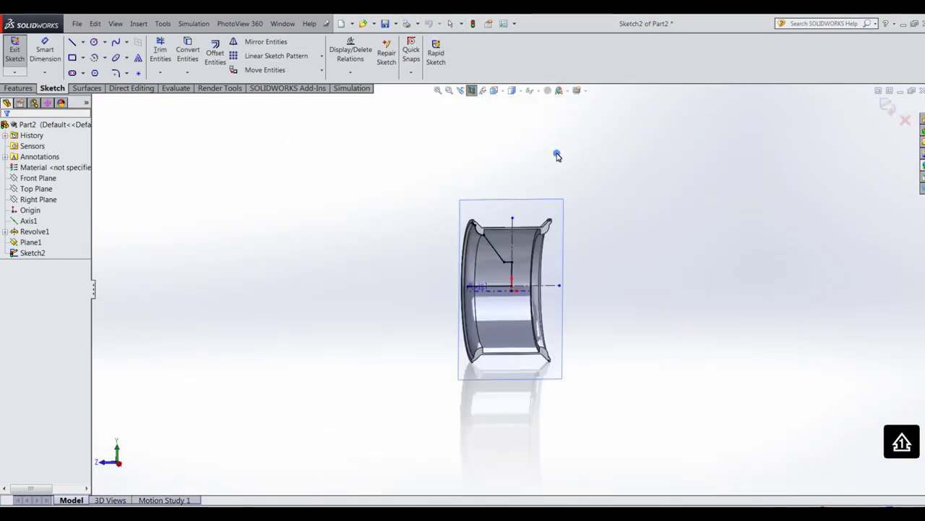
scroll(455, 256, down, 4)
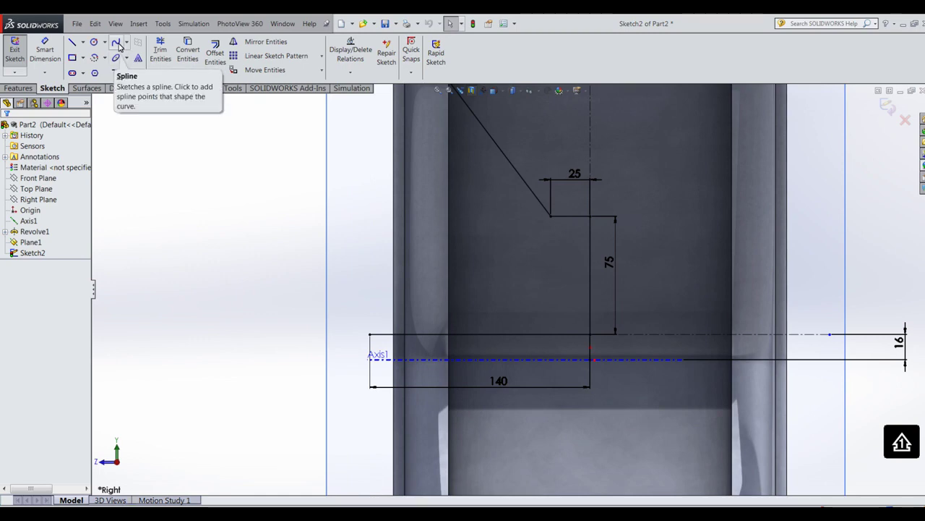
click(82, 41)
click(94, 71)
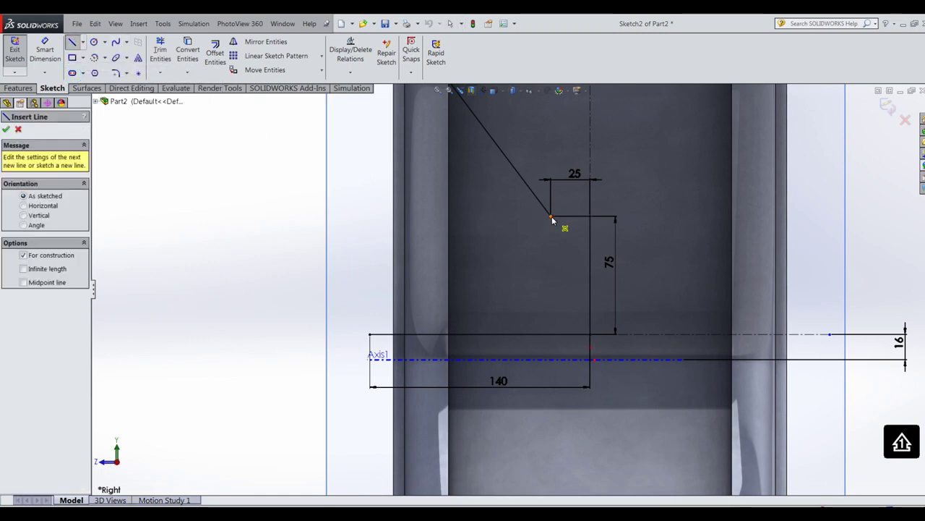
click(551, 217)
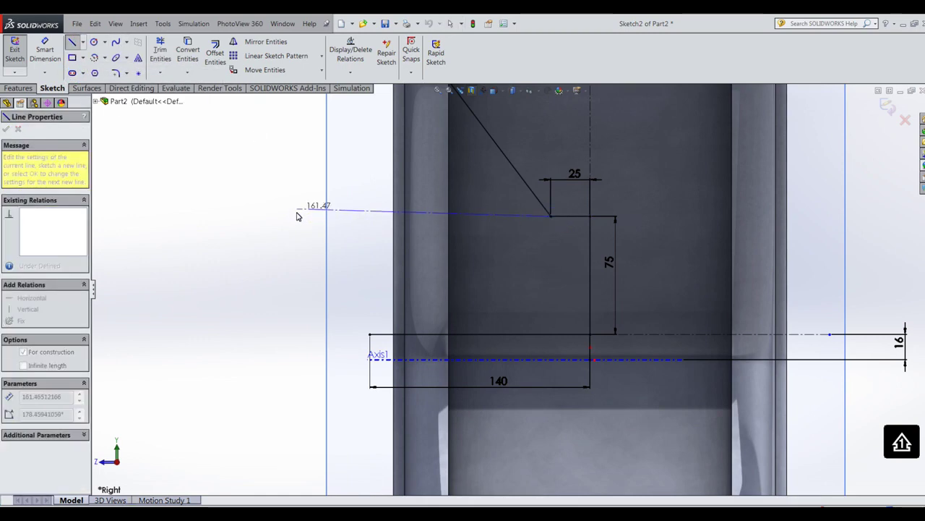
click(296, 216)
key(Escape)
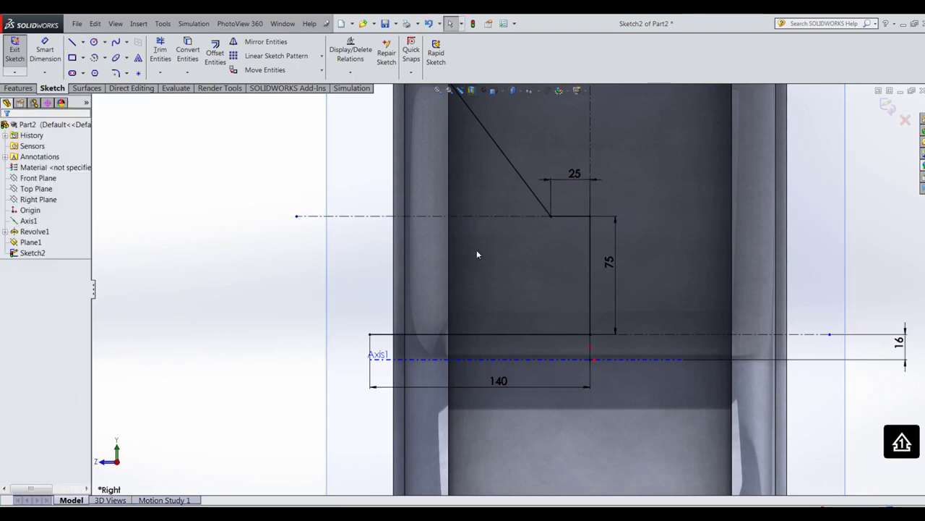
Set the length of the vertical line on the vertical centerline to 50 mm.
double_click(609, 266)
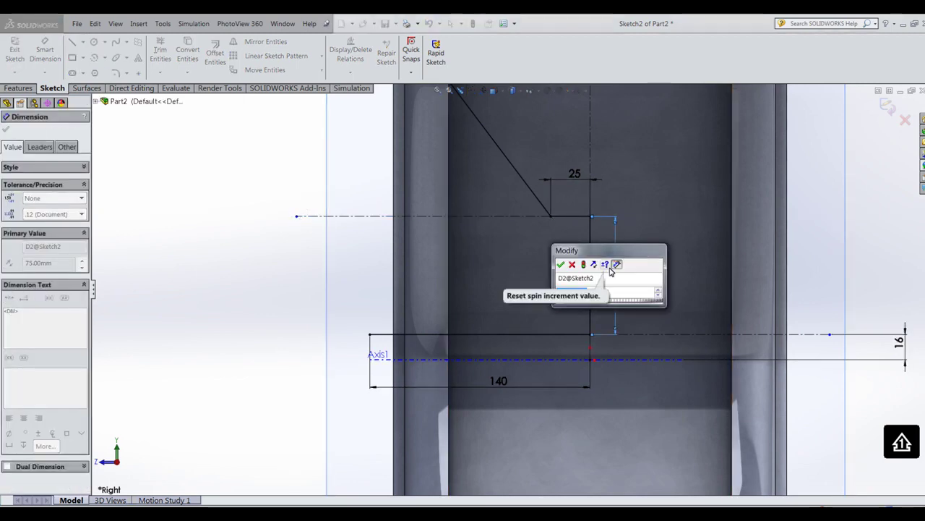
text(50)
key(Return)
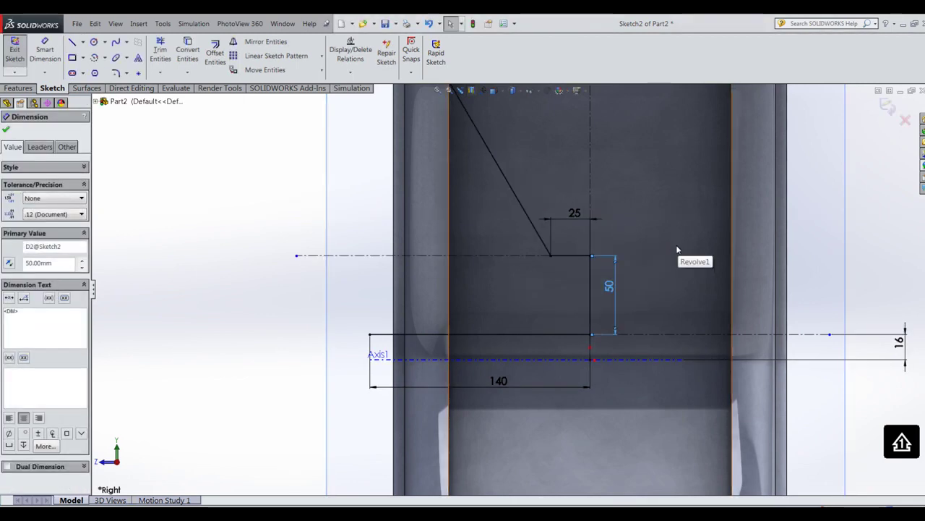
Draw a two-point spline from the left end of the 140 mm line up to the new centerline and make its lower tangent handle vertical.
click(115, 42)
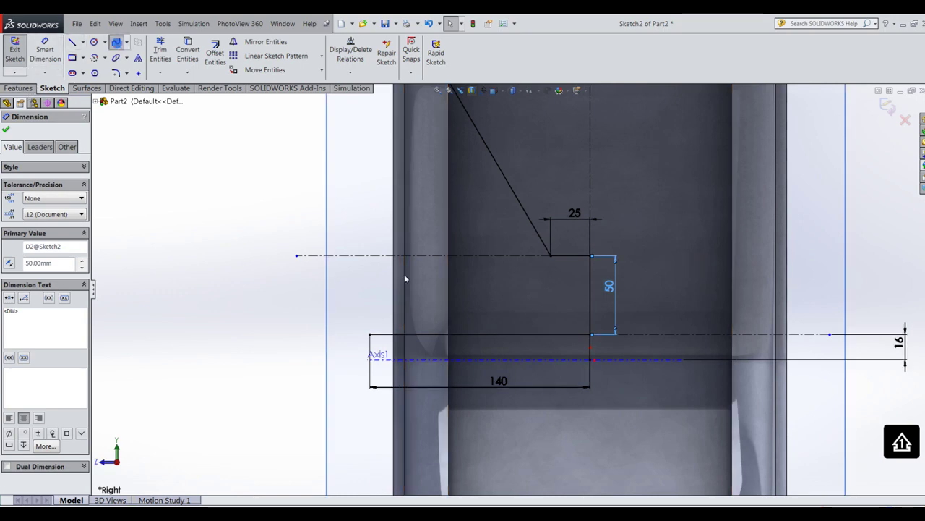
click(370, 335)
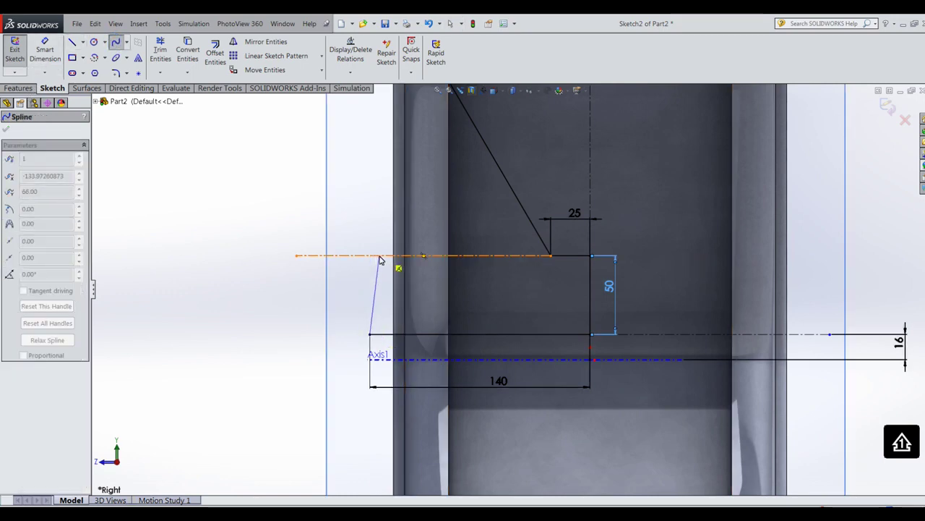
double_click(379, 256)
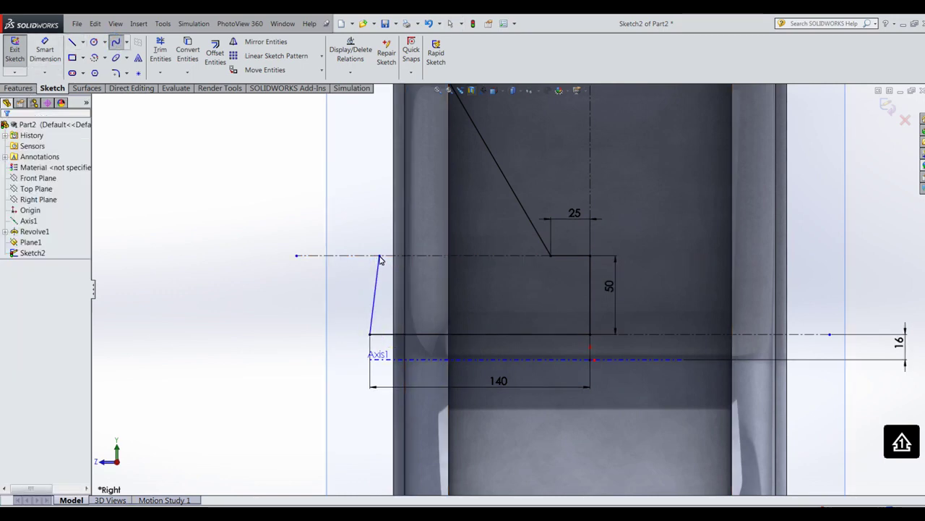
click(376, 307)
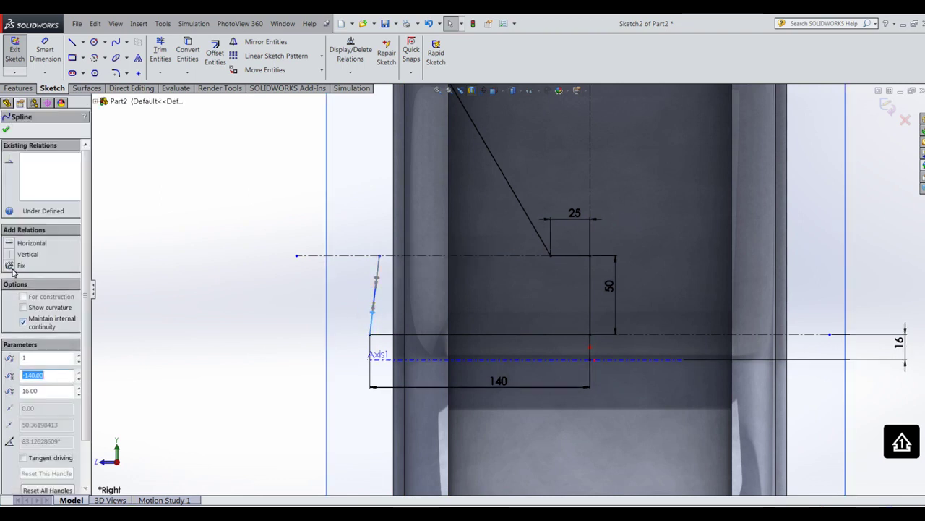
click(10, 254)
click(6, 130)
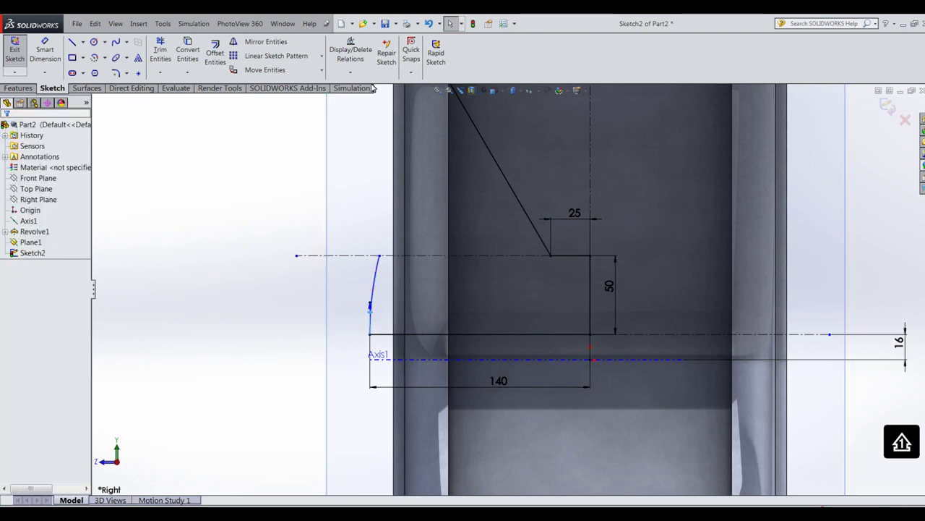
Fully define only the left hub spline and set the horizontal dimension of its upper endpoint to 134 mm.
click(351, 72)
click(365, 108)
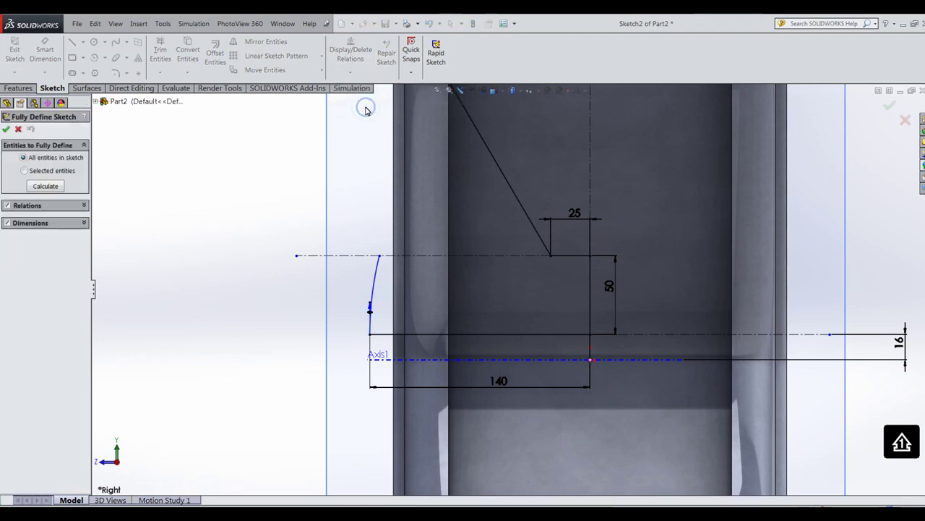
click(24, 170)
click(7, 129)
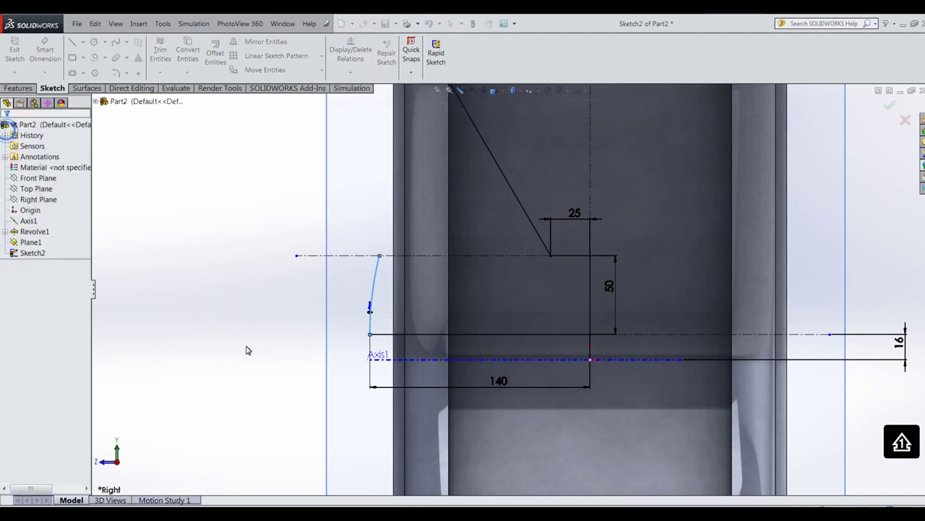
double_click(488, 370)
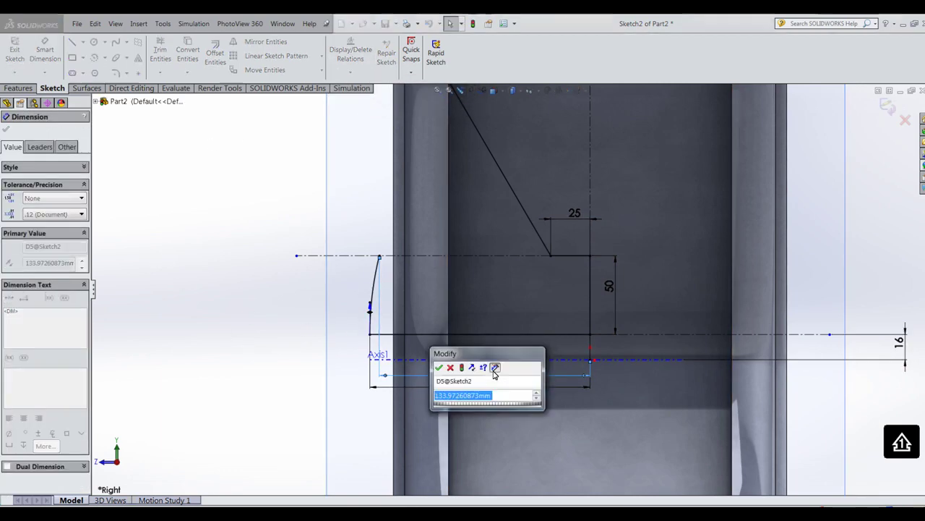
text(134)
key(Return)
Draw a short horizontal line rightward from the upper end of the left hub spline and dimension it to 5 mm.
scroll(512, 286, up, 2)
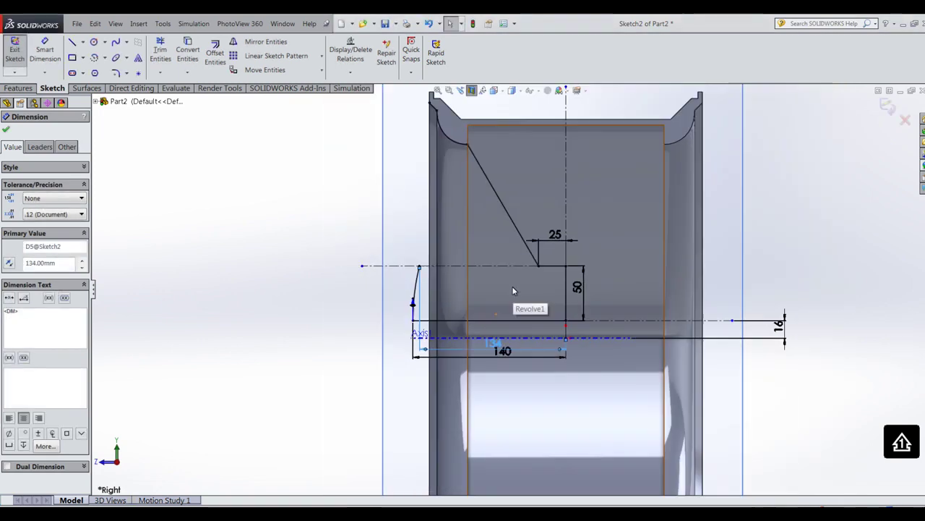
scroll(458, 258, down, 4)
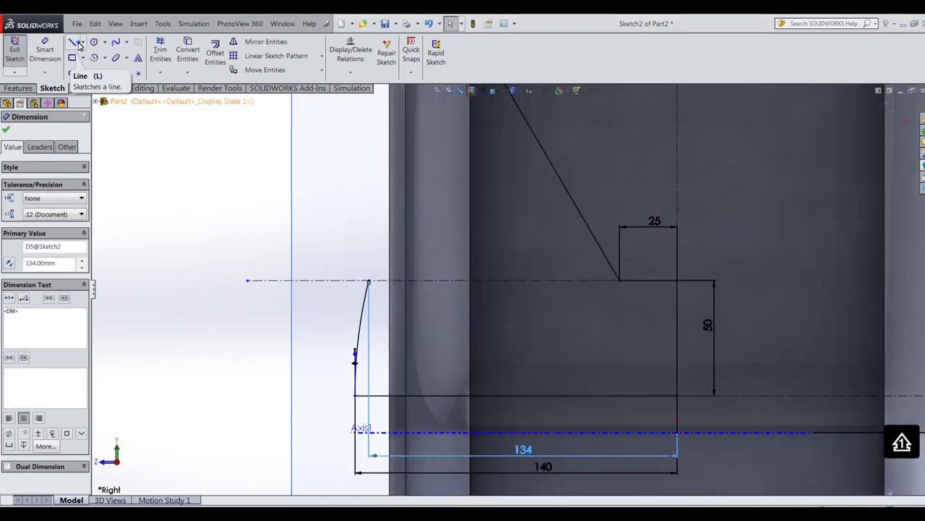
click(80, 46)
click(369, 281)
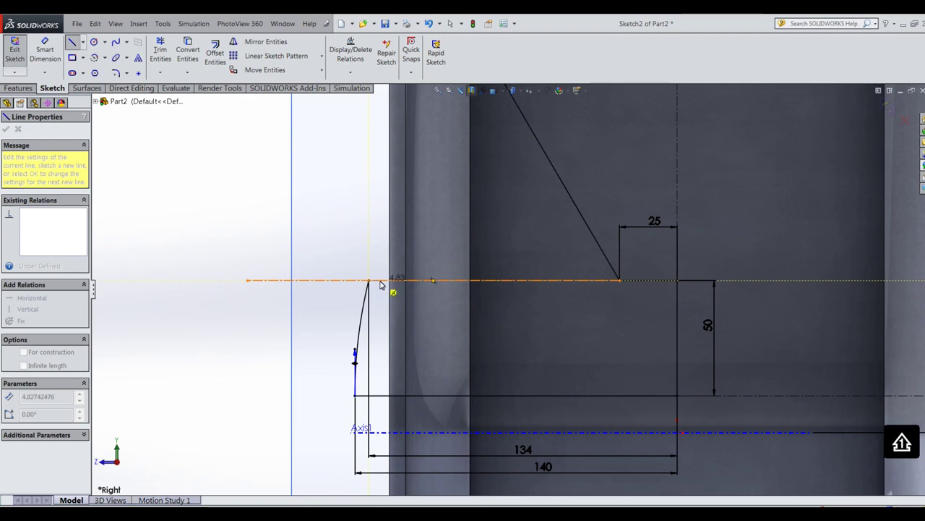
key(Escape)
key(Escape)
key(d)
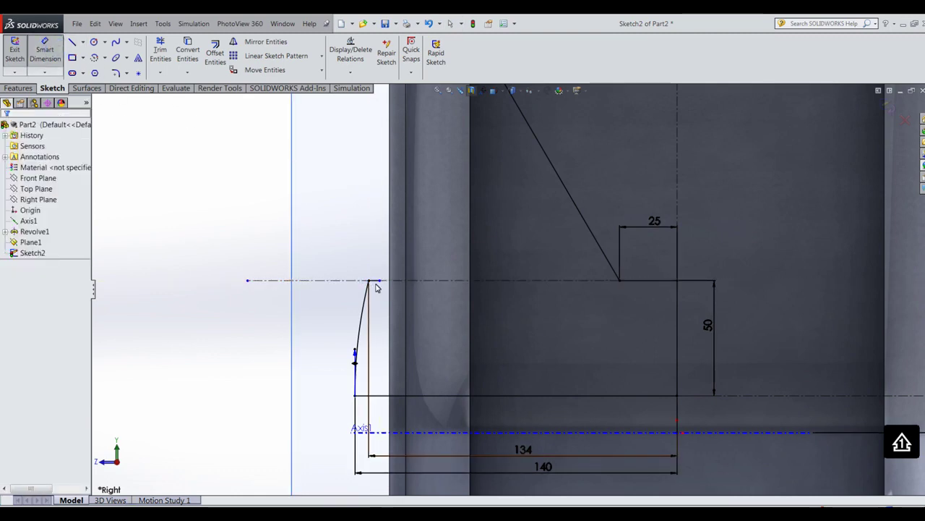
click(375, 284)
click(380, 310)
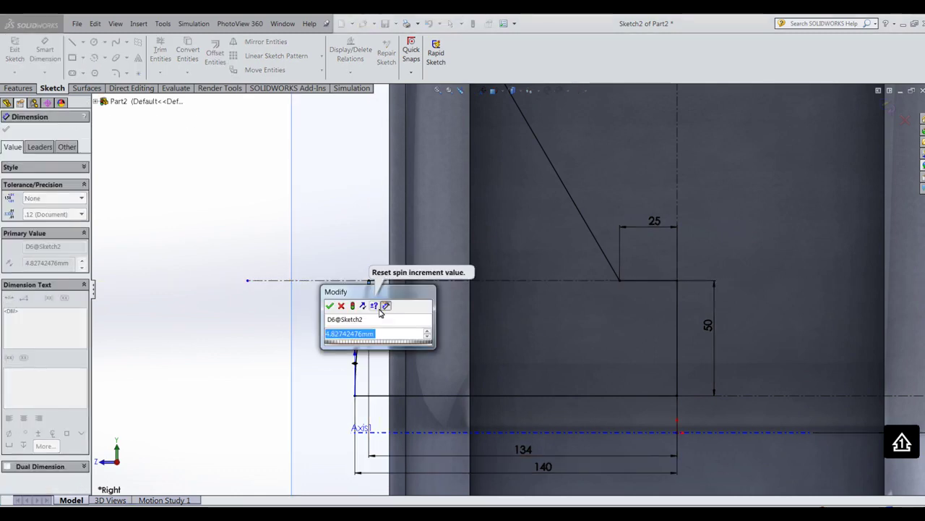
text(5)
key(Return)
key(Escape)
key(Escape)
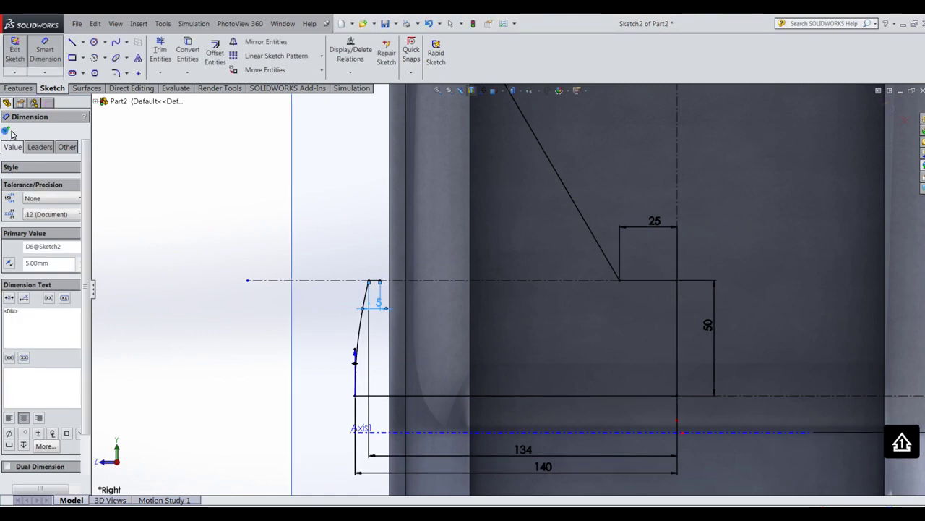
Draw a three-point spline from the right end of the 5 mm line up to the intersection curve on the left rim lip.
key(z)
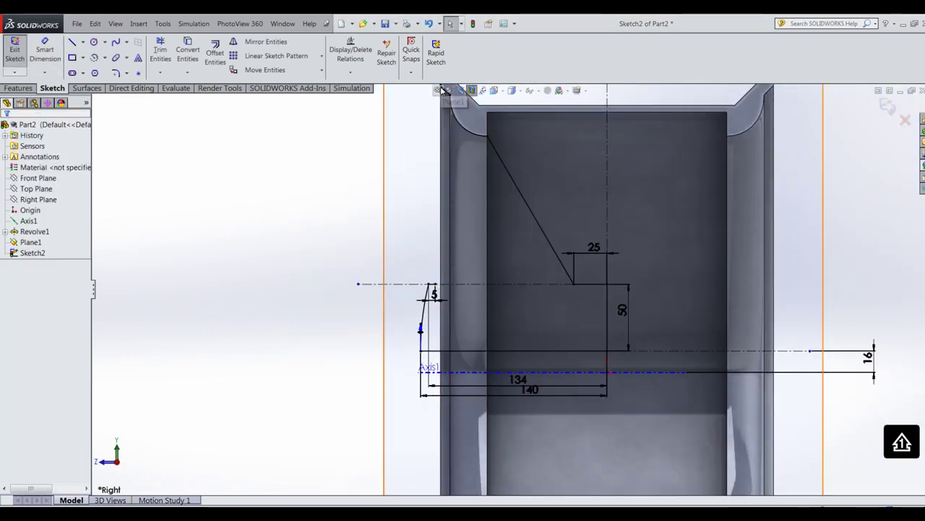
click(115, 42)
click(432, 284)
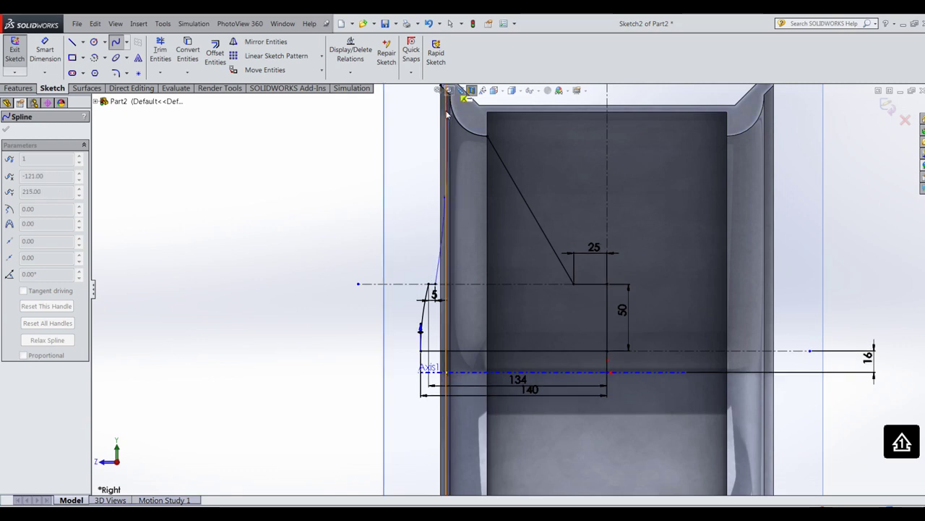
scroll(438, 94, down, 5)
double_click(472, 134)
key(Escape)
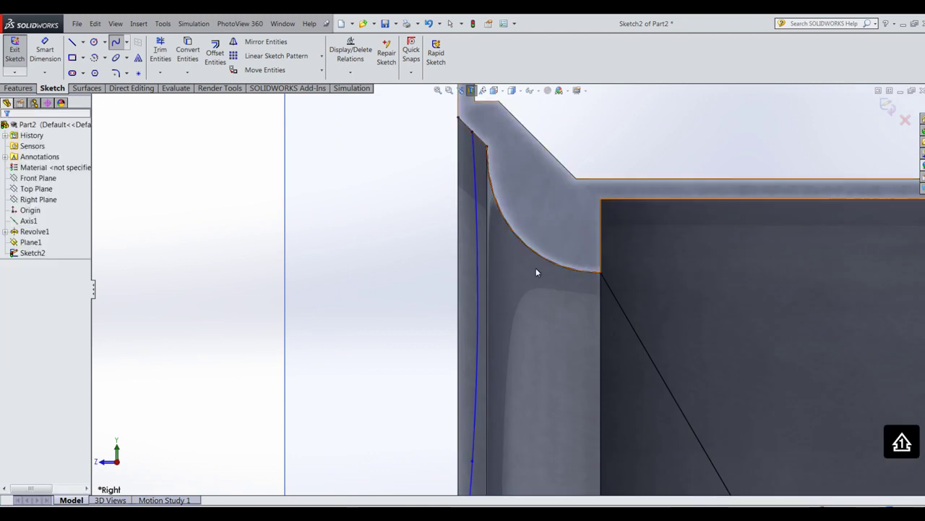
Reshape the three-point spline beside the left rim lip by making its lower and upper tangent handles vertical.
scroll(513, 425, up, 5)
click(478, 371)
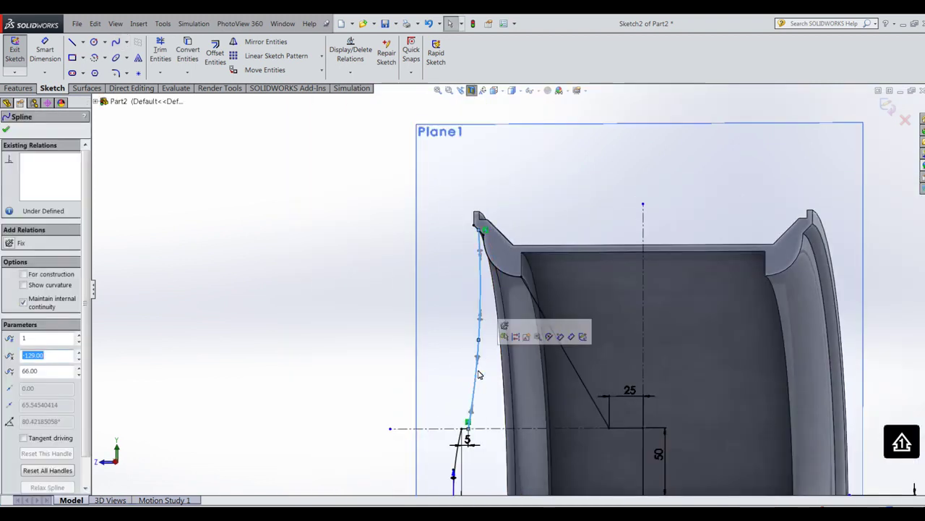
drag(466, 401, 473, 267)
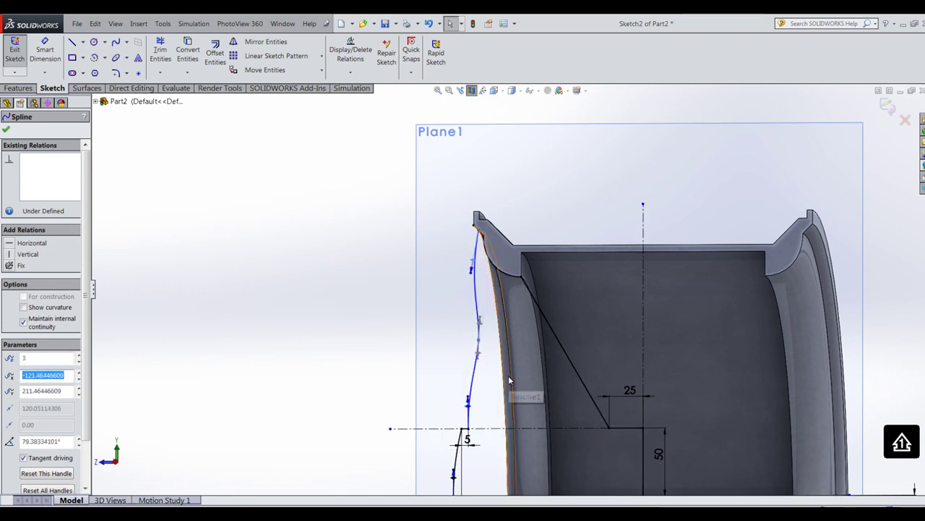
click(468, 402)
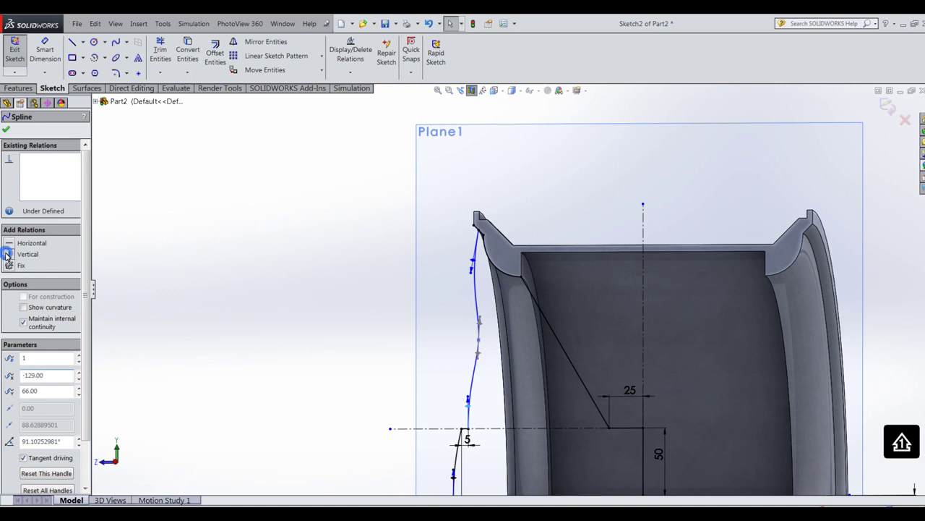
click(6, 255)
click(475, 262)
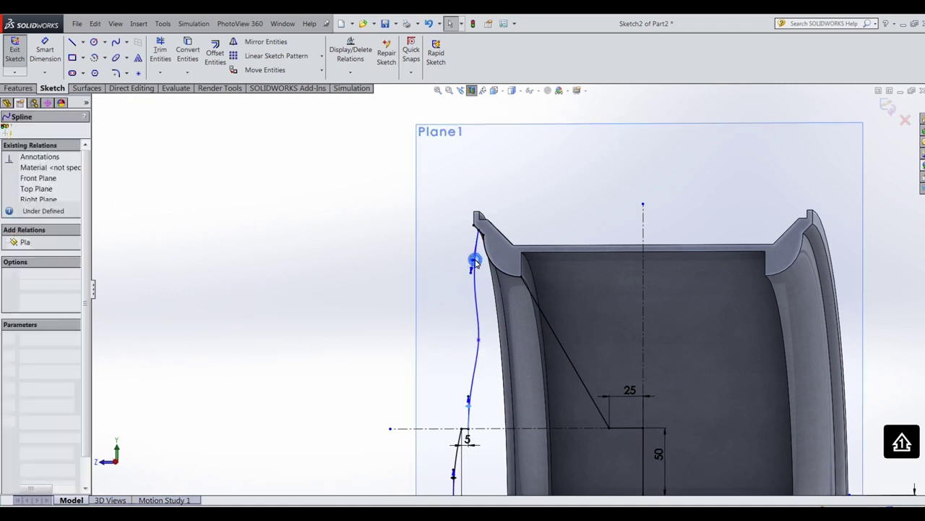
click(9, 254)
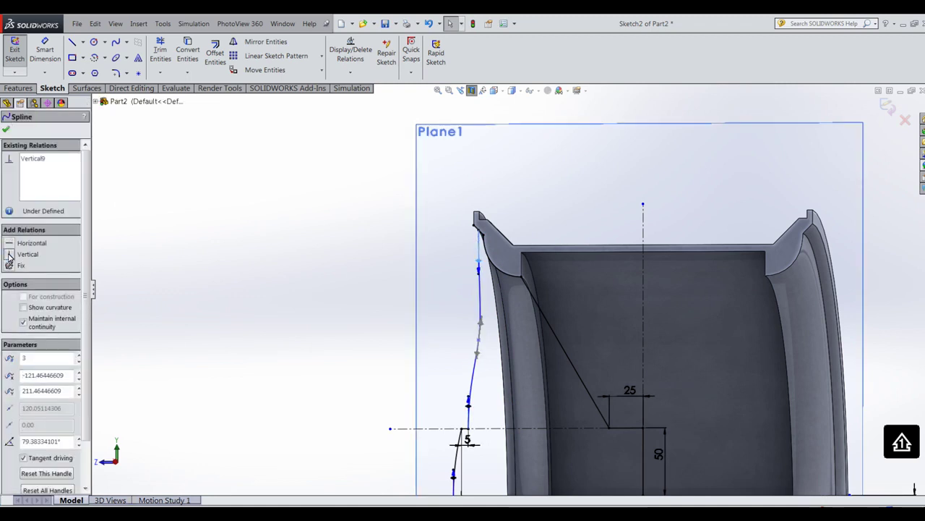
click(5, 130)
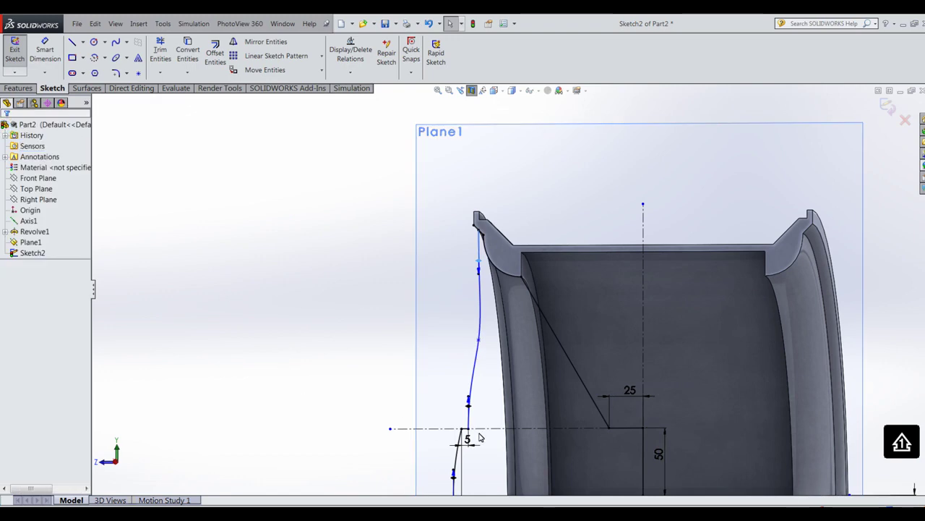
Trim the short leftover end of the intersection curve beyond the three-point spline's upper endpoint at the left rim lip.
scroll(498, 211, down, 3)
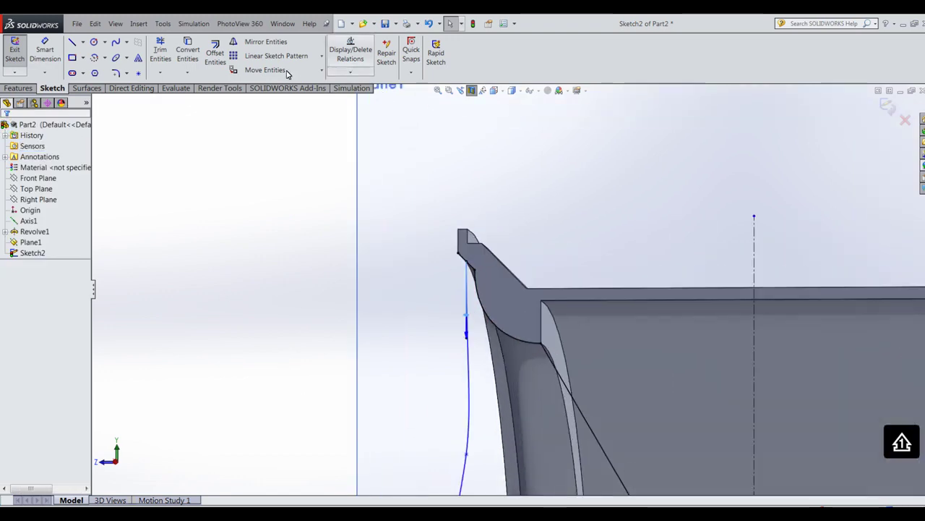
click(161, 50)
scroll(438, 239, down, 2)
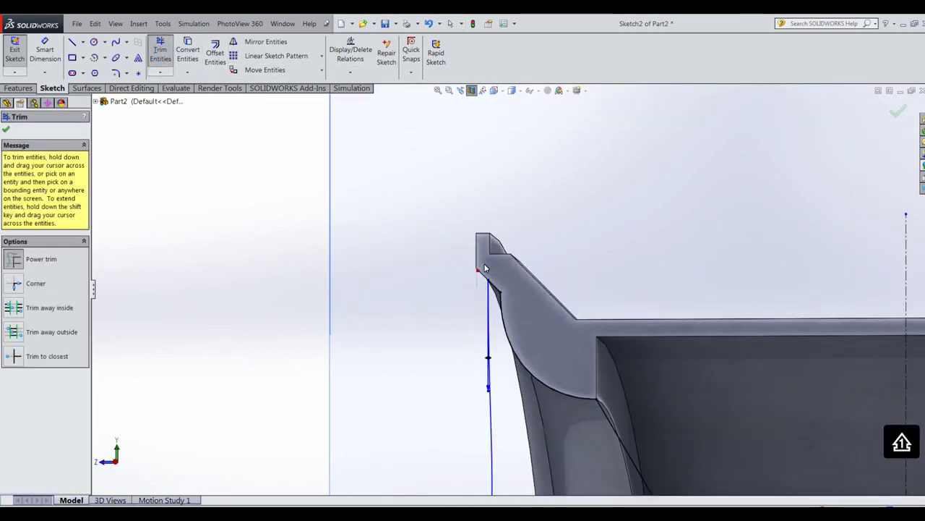
click(7, 129)
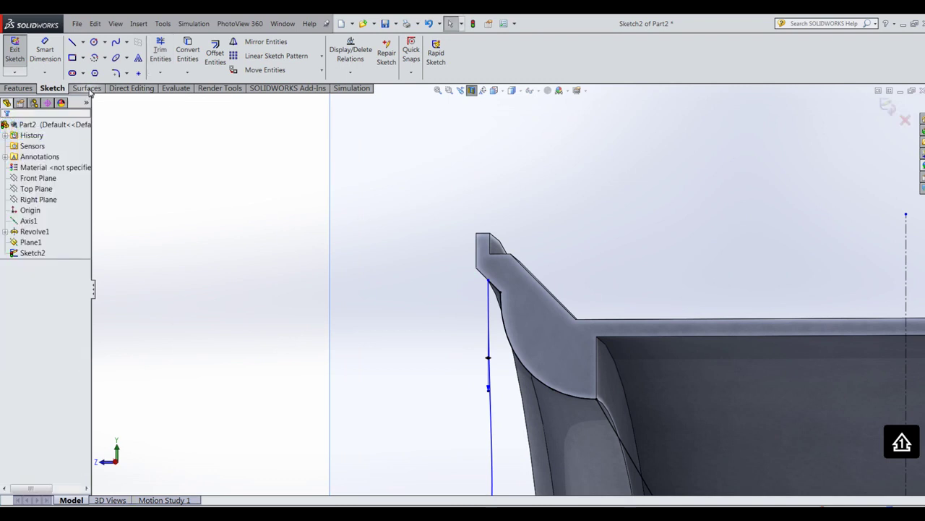
Fully define the sketch for only the three-point spline that runs up to the left rim lip.
click(350, 72)
click(363, 108)
scroll(447, 325, up, 5)
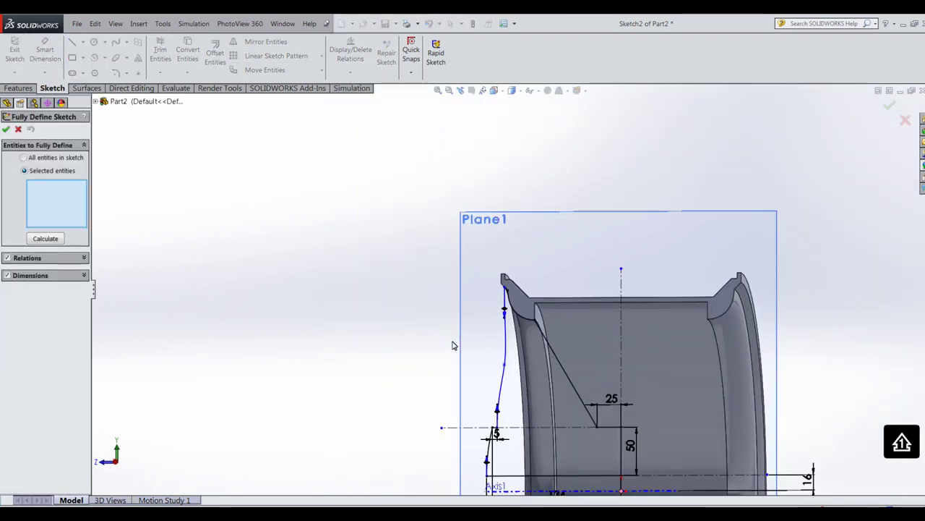
click(504, 336)
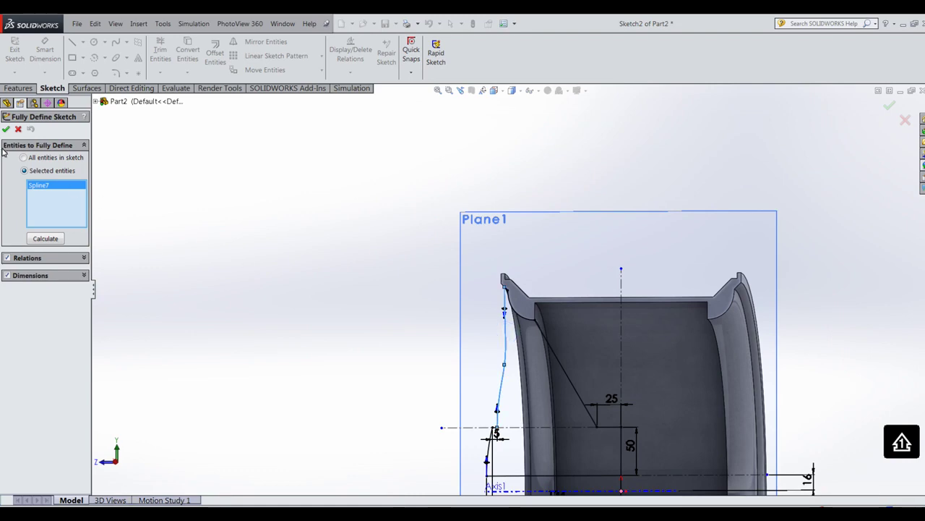
key(Return)
scroll(347, 403, up, 2)
scroll(565, 406, down, 3)
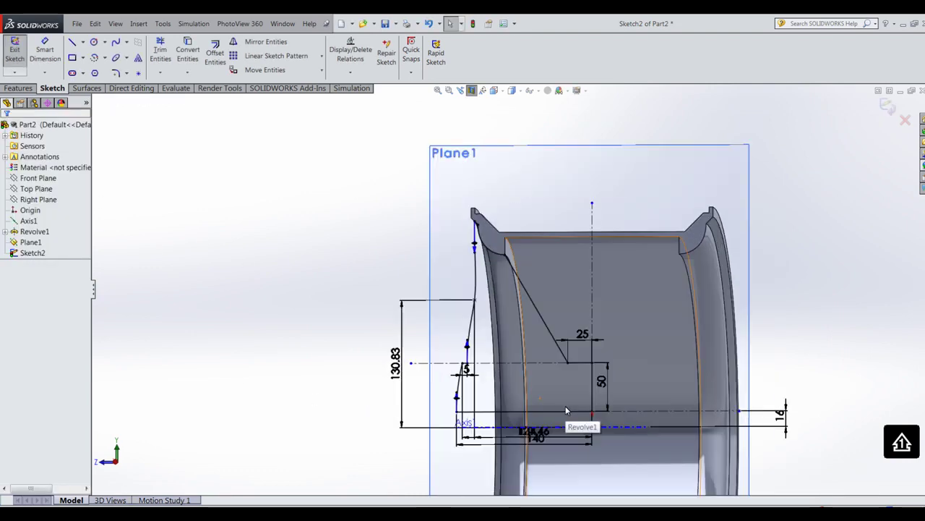
Rename the central section sketch as Profile and exit the sketch.
scroll(528, 390, down, 3)
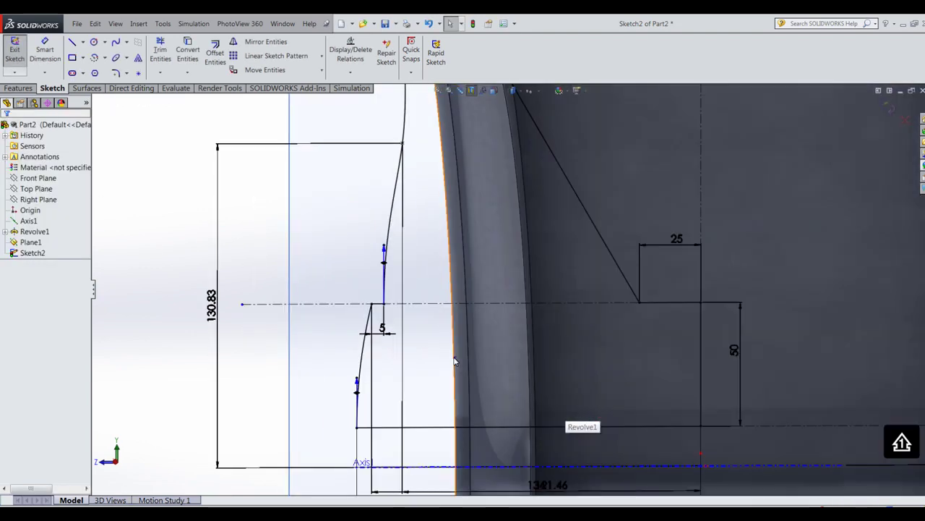
scroll(454, 362, up, 3)
mouse_move(455, 362)
middle_down()
mouse_move(296, 372)
mouse_move(345, 417)
middle_up()
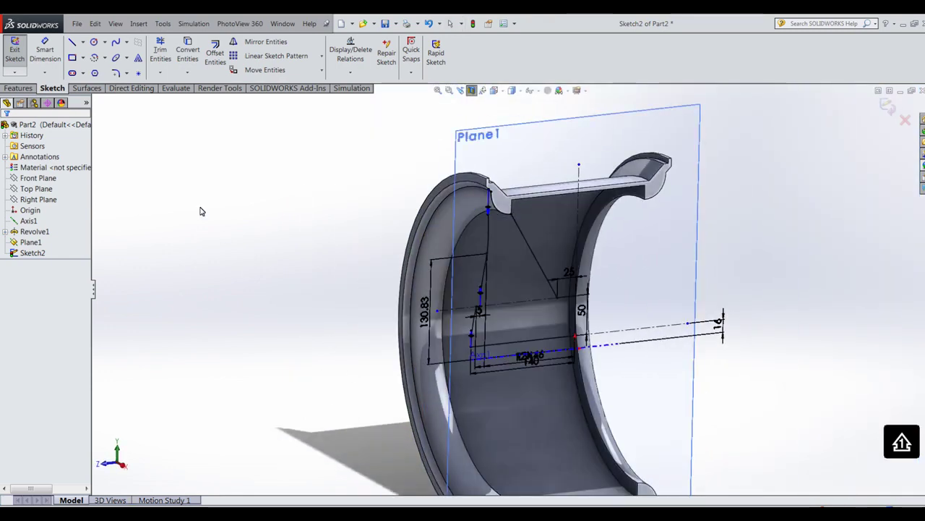
click(33, 253)
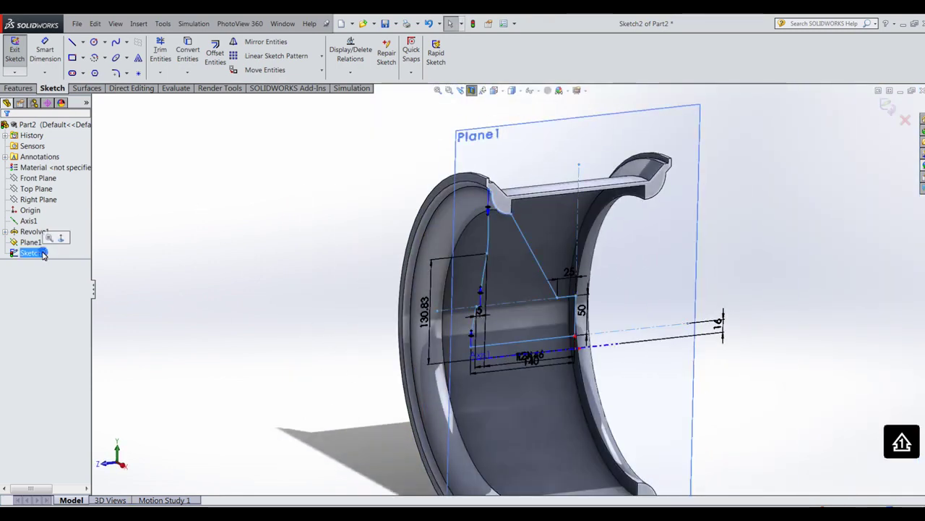
click(42, 254)
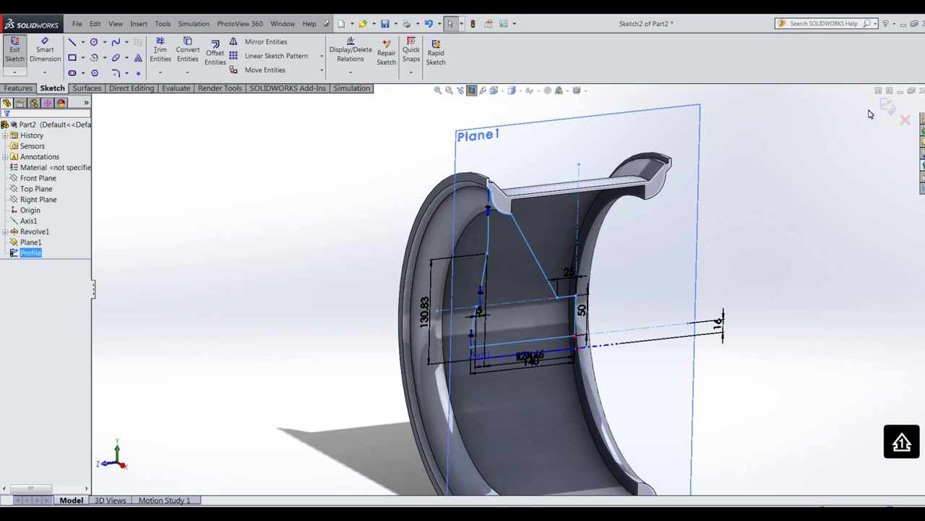
click(894, 108)
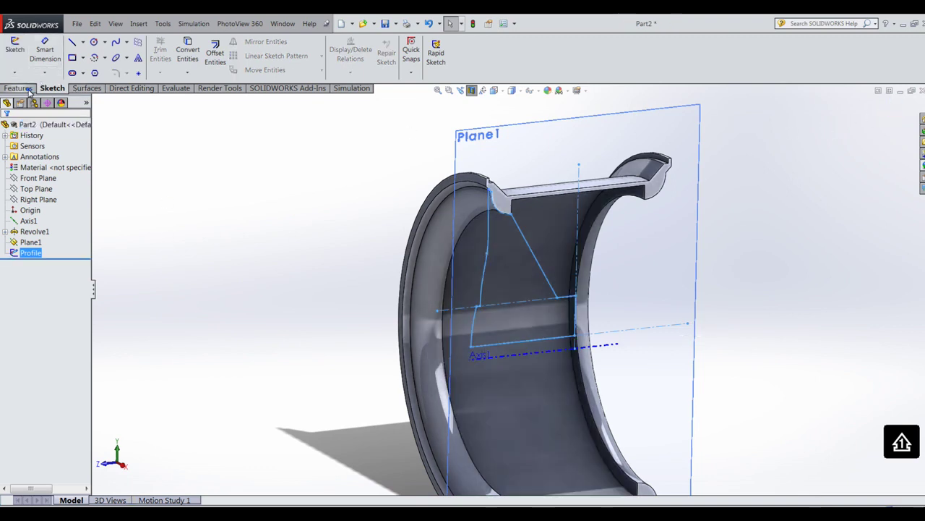
click(18, 88)
click(54, 52)
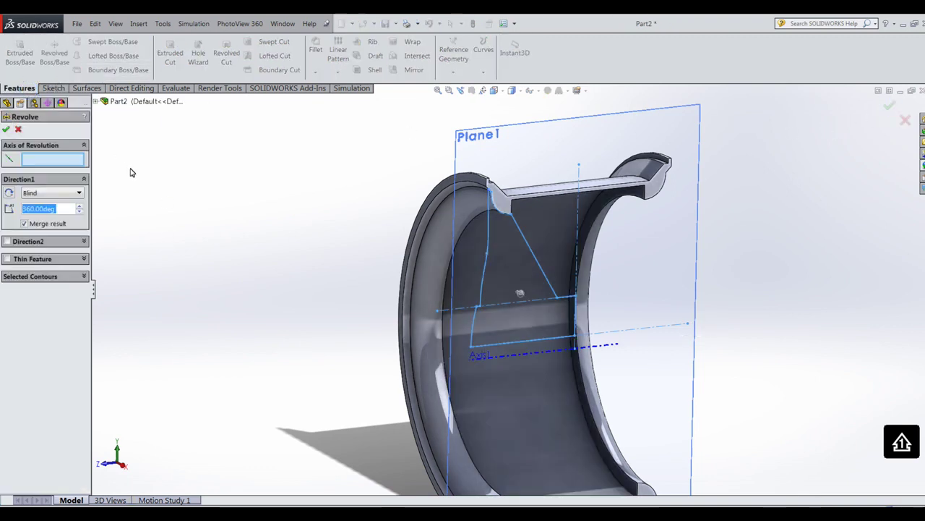
click(25, 223)
click(509, 358)
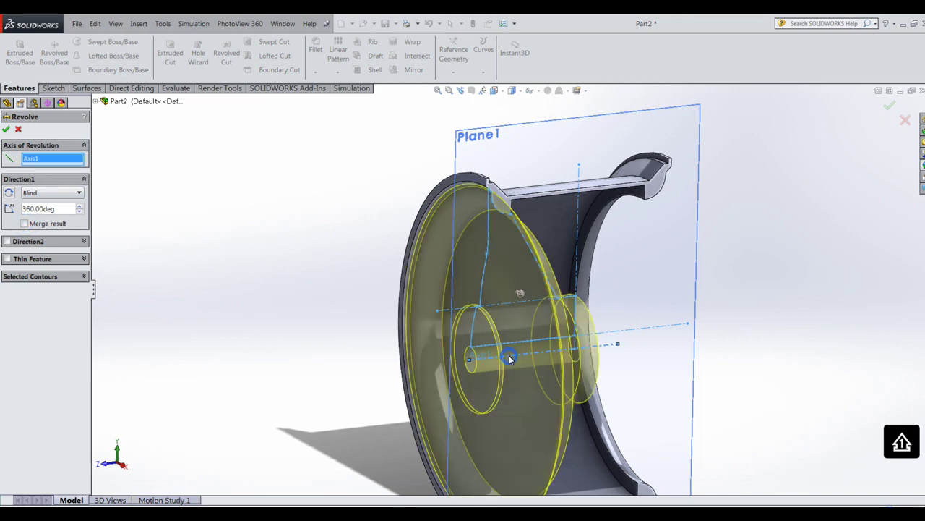
scroll(417, 370, down, 3)
middle_drag(383, 347, 371, 331)
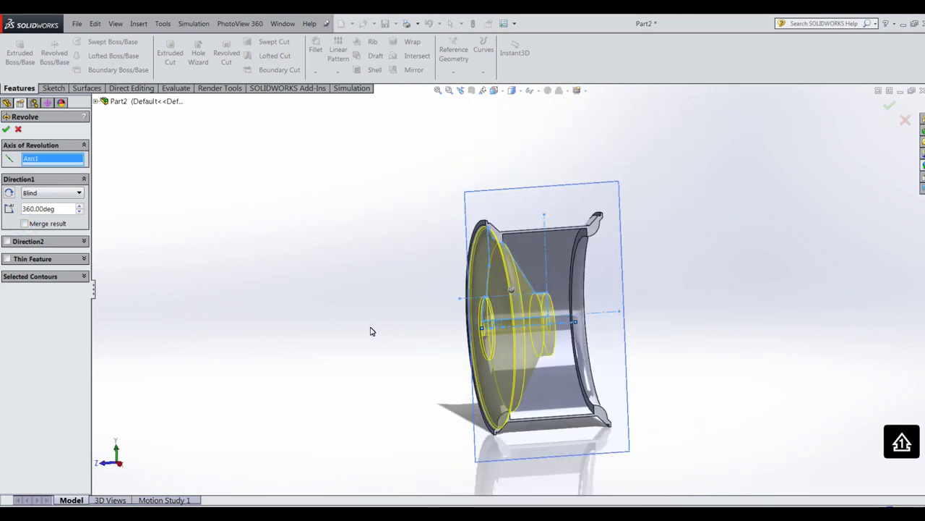
click(19, 130)
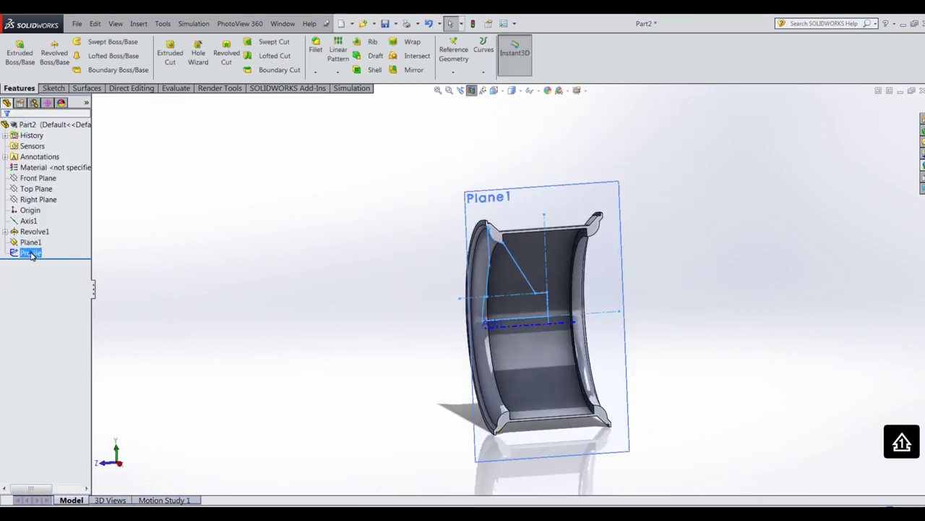
Reopen the Profile sketch and curve the inner hub-to-rim spline by making its lower tangent handle horizontal.
click(32, 255)
double_click(30, 252)
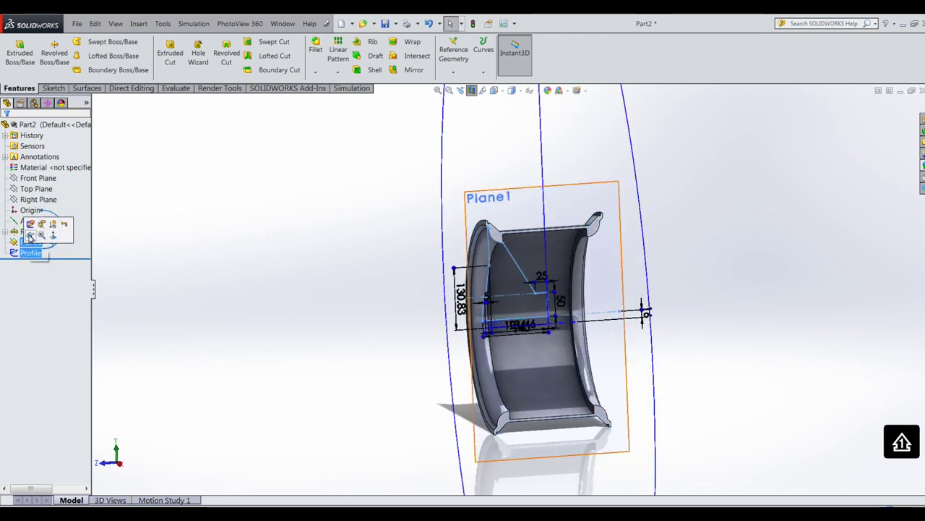
click(30, 235)
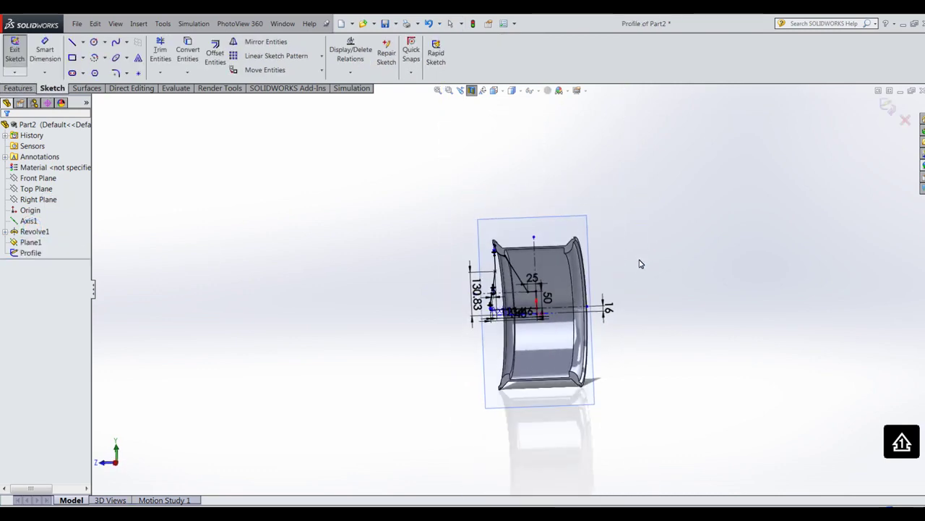
scroll(602, 260, down, 5)
click(421, 292)
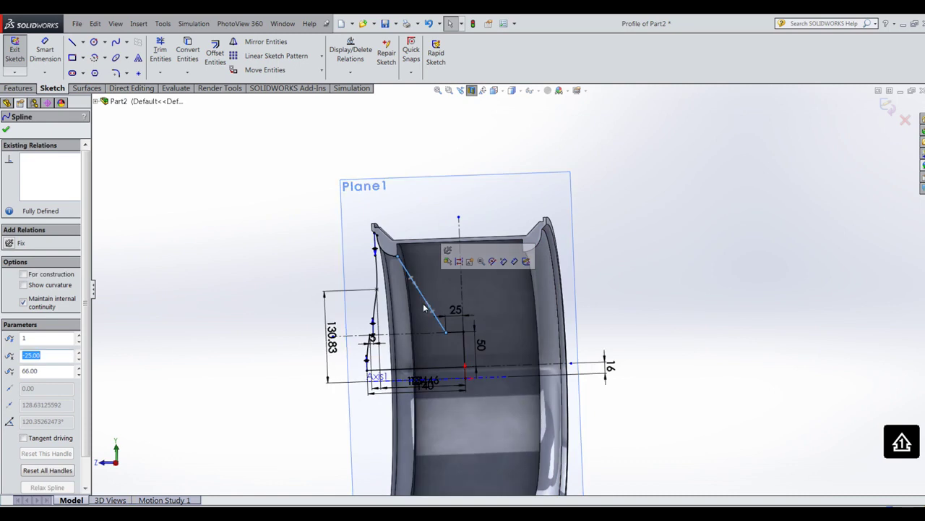
drag(433, 308, 426, 337)
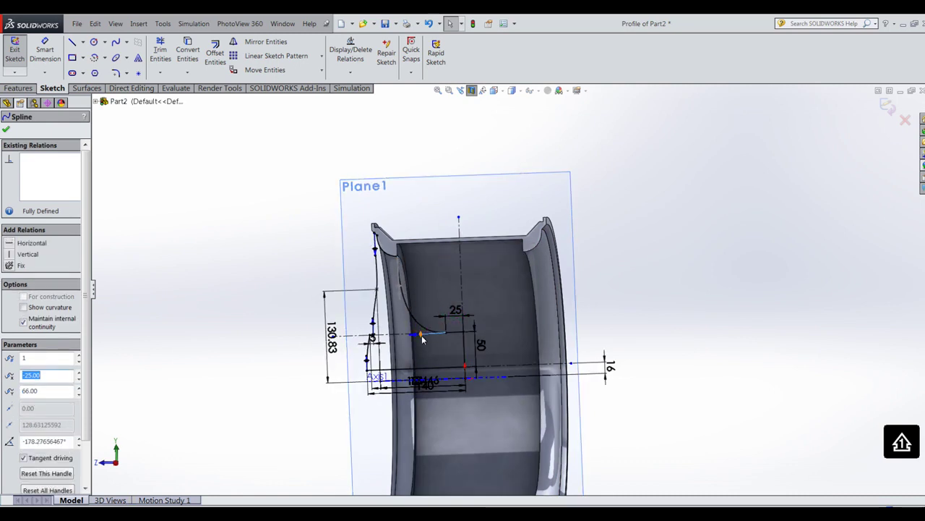
click(22, 243)
scroll(443, 274, down, 3)
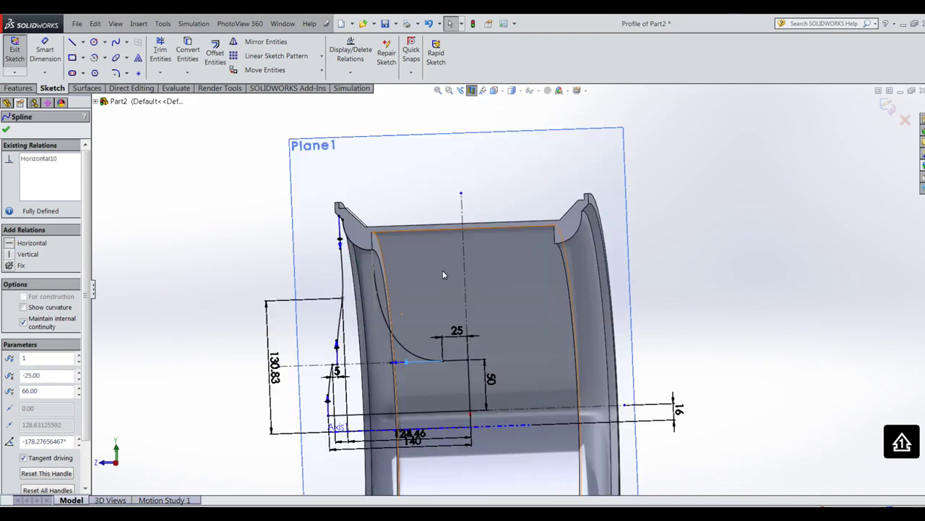
Make the inner hub-to-rim spline's upper tangent handle vertical and exit the Profile sketch.
scroll(423, 282, down, 3)
click(362, 302)
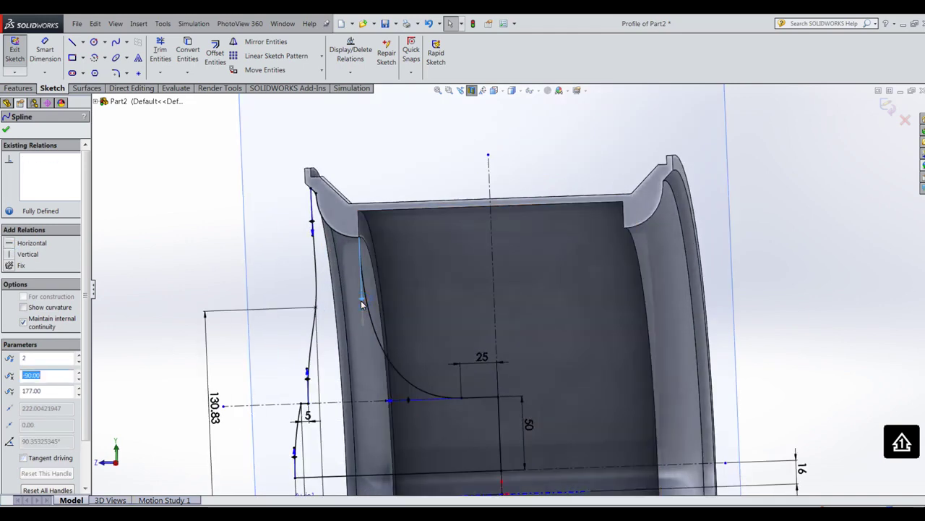
click(22, 253)
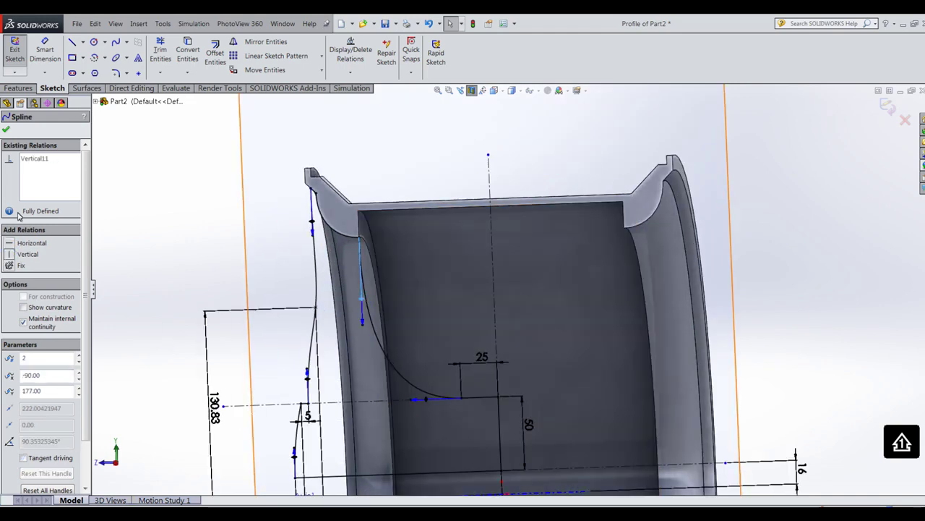
click(6, 129)
scroll(253, 301, up, 2)
middle_drag(198, 294, 304, 282)
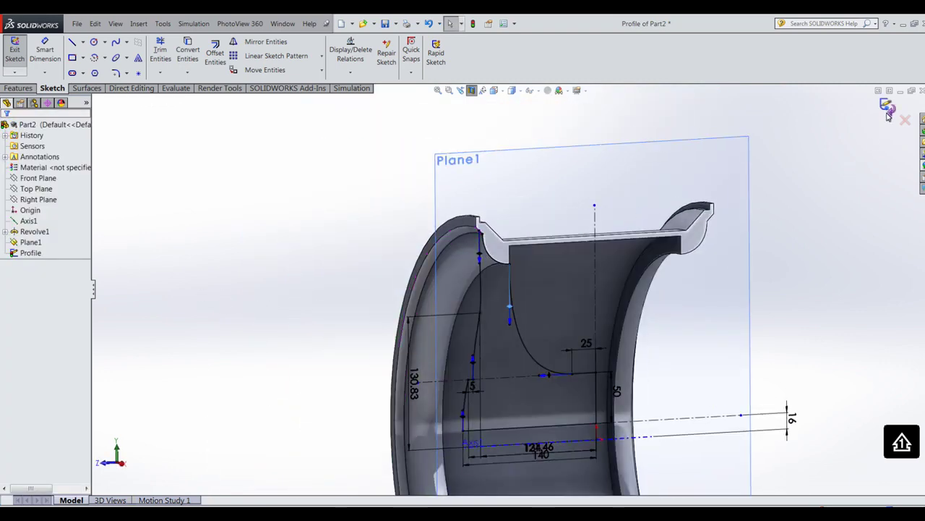
click(889, 110)
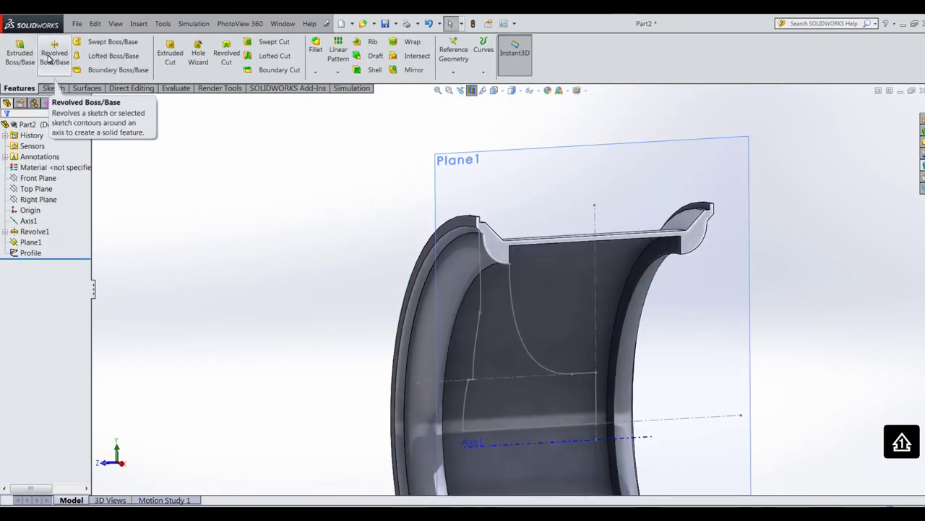
Revolve the Profile sketch 360° about Axis1 with Merge result turned off.
click(48, 58)
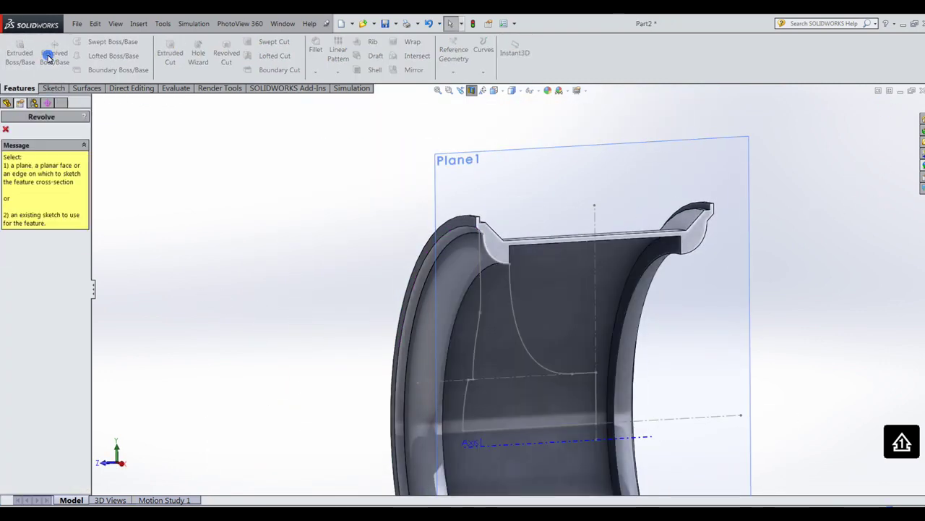
click(512, 306)
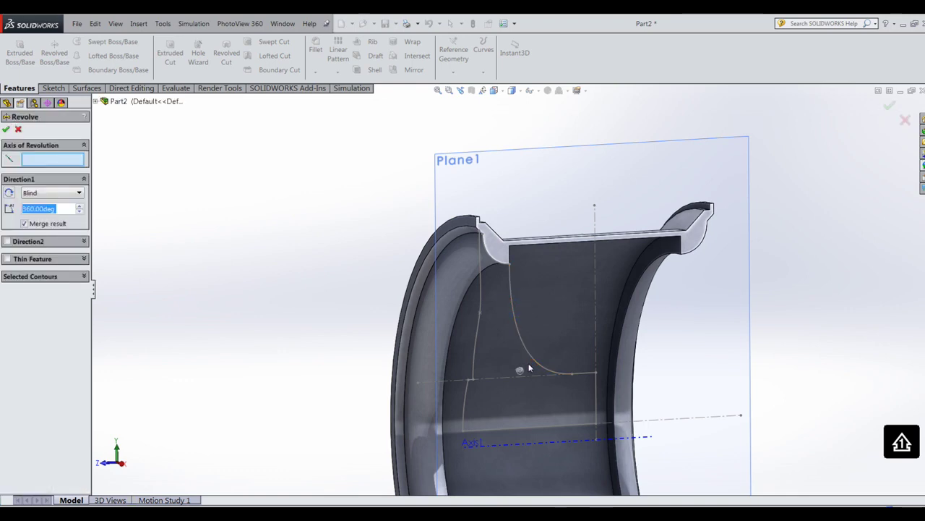
click(534, 444)
scroll(246, 318, up, 3)
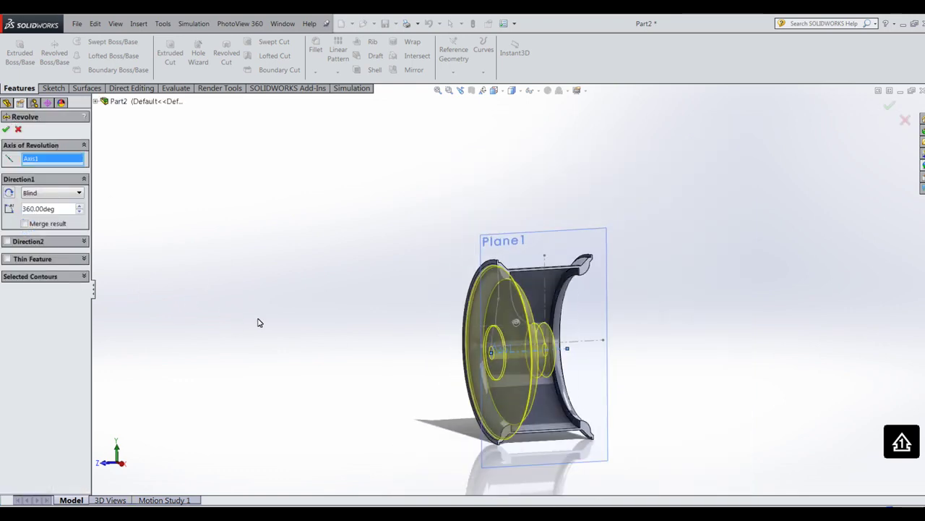
middle_drag(258, 320, 2, 162)
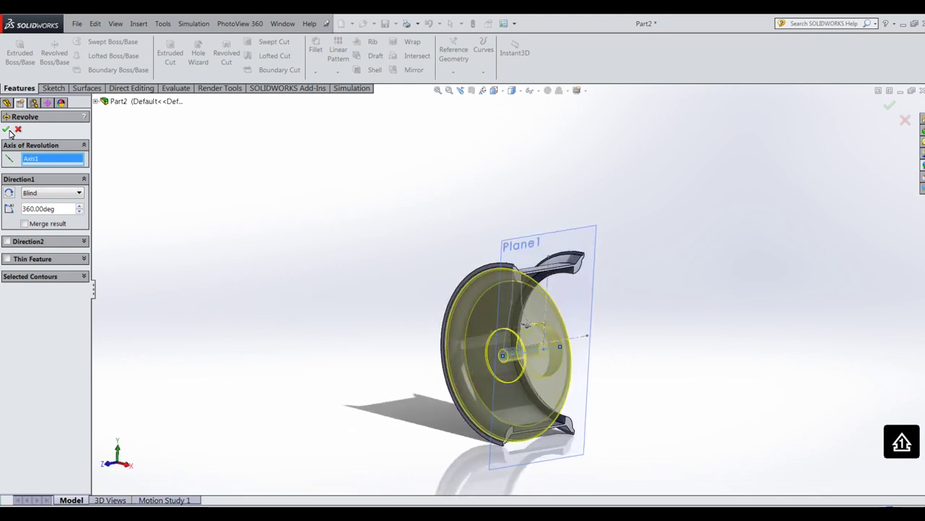
key(Return)
Hide Plane1 and turn off the section view to show the whole wheel.
click(593, 244)
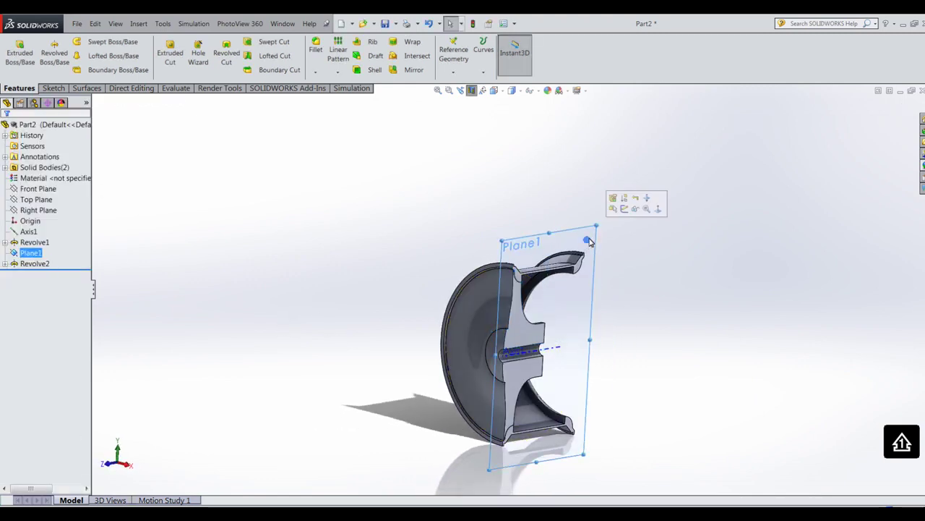
click(636, 210)
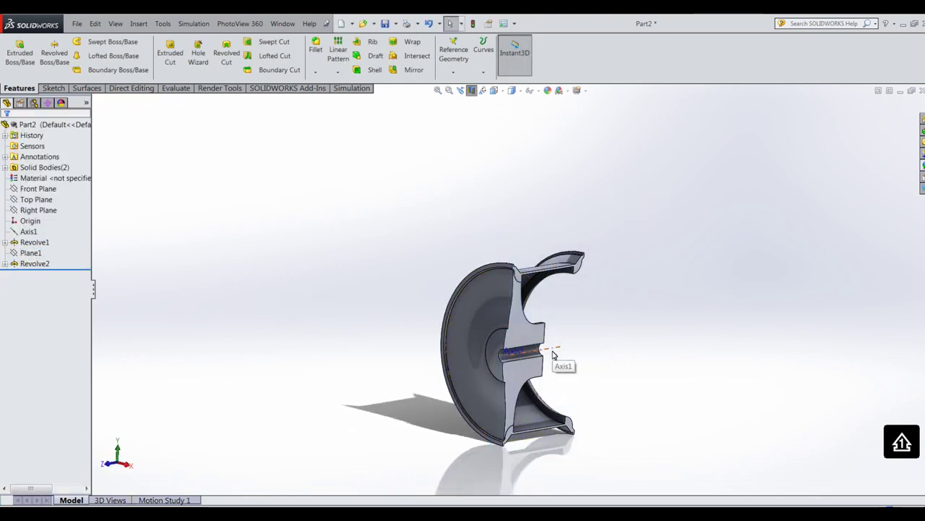
mouse_move(612, 355)
middle_down()
mouse_move(589, 296)
mouse_move(594, 358)
middle_up()
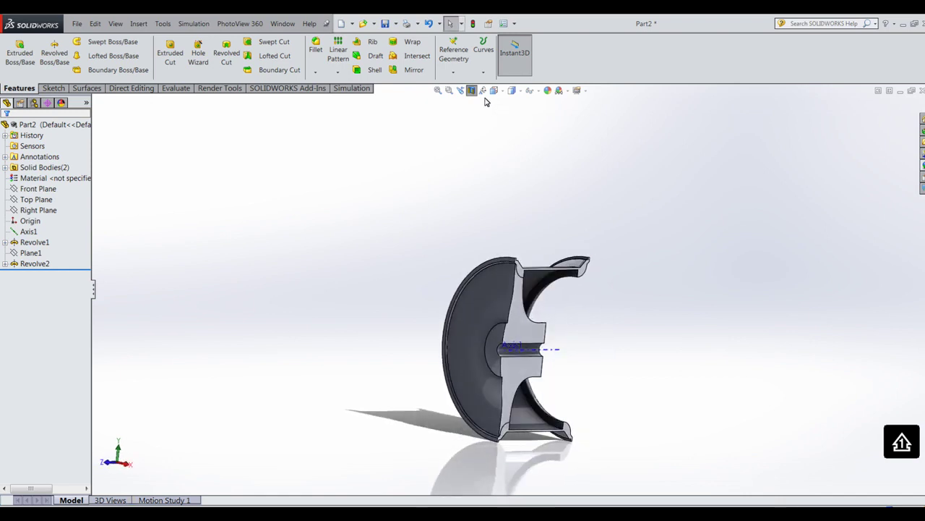
click(472, 89)
middle_drag(715, 325, 710, 371)
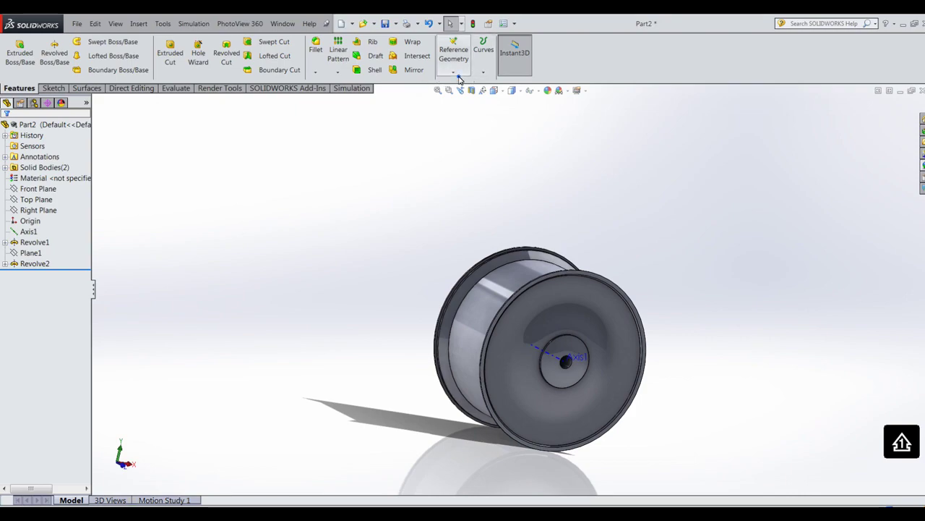
click(454, 54)
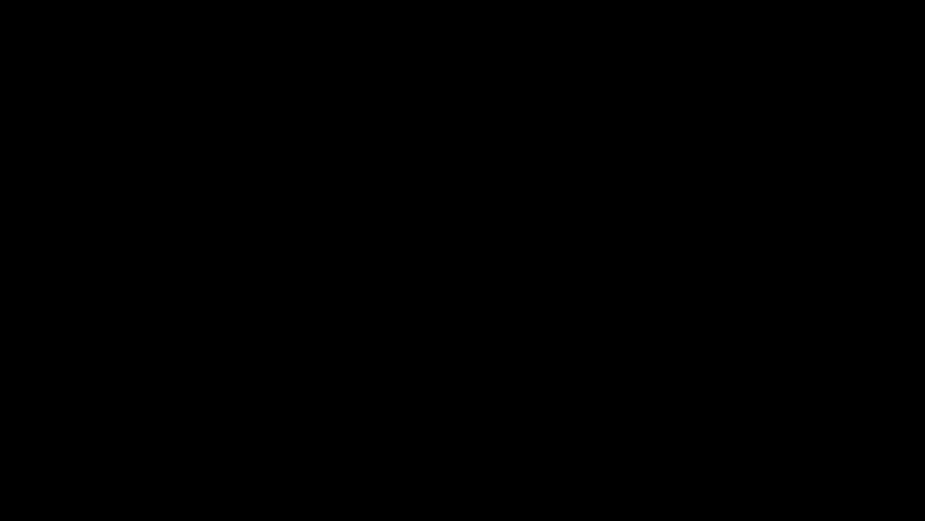